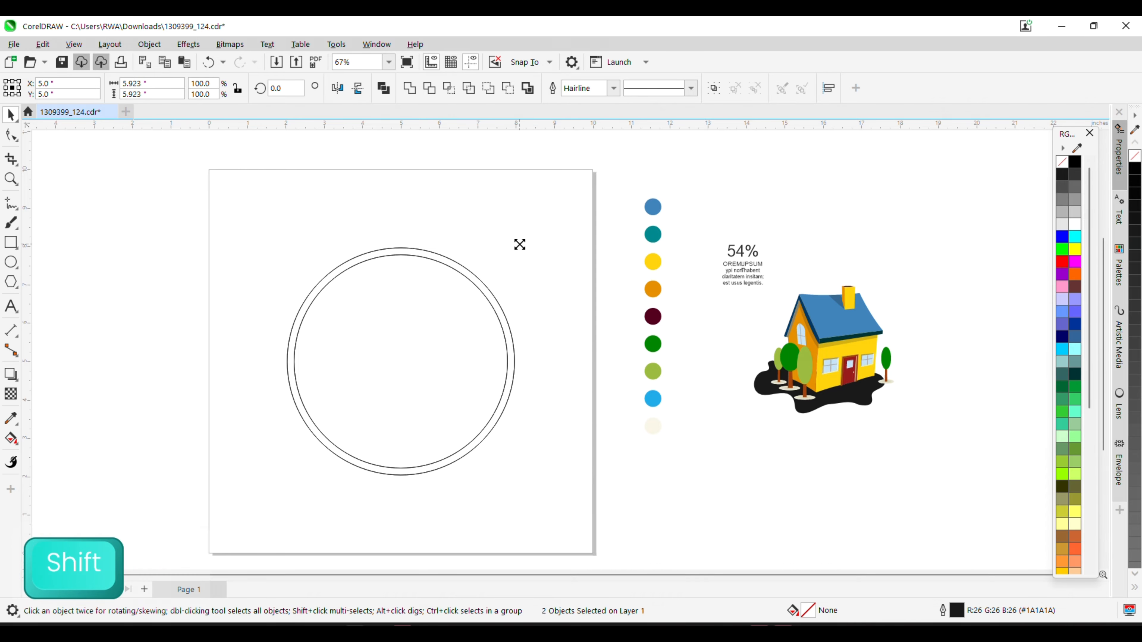
# Scale a concentric copy of the two selected circles outward from the centre to about 8.9 inches across
pyautogui.moveTo(518, 244); pyautogui.dragTo(576, 175)
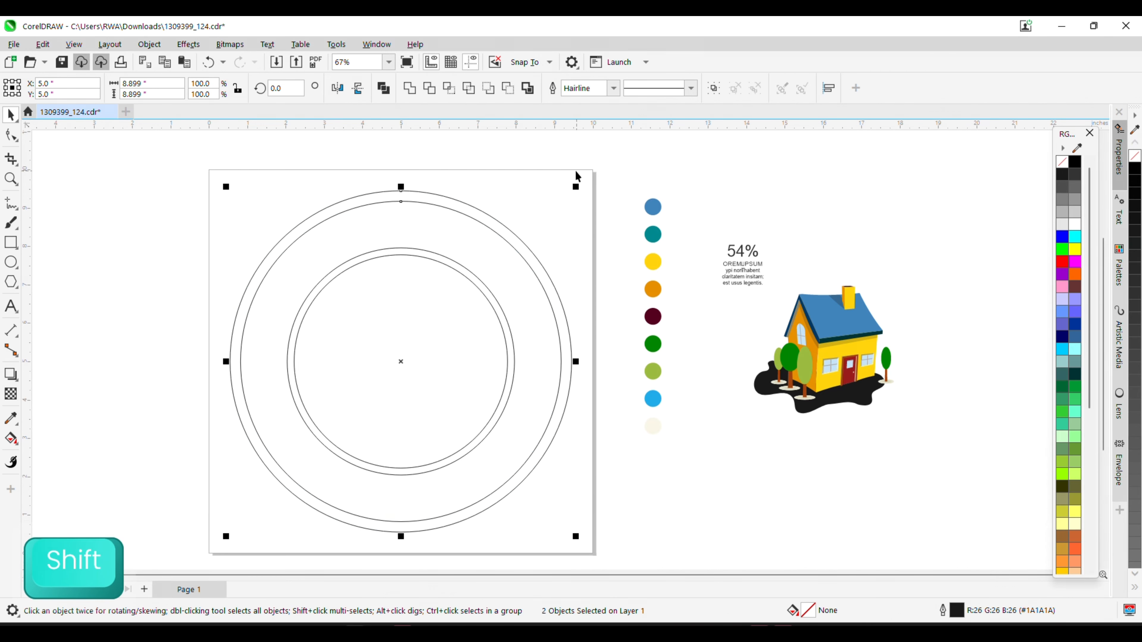
pyautogui.scroll(-2, 471, 229)
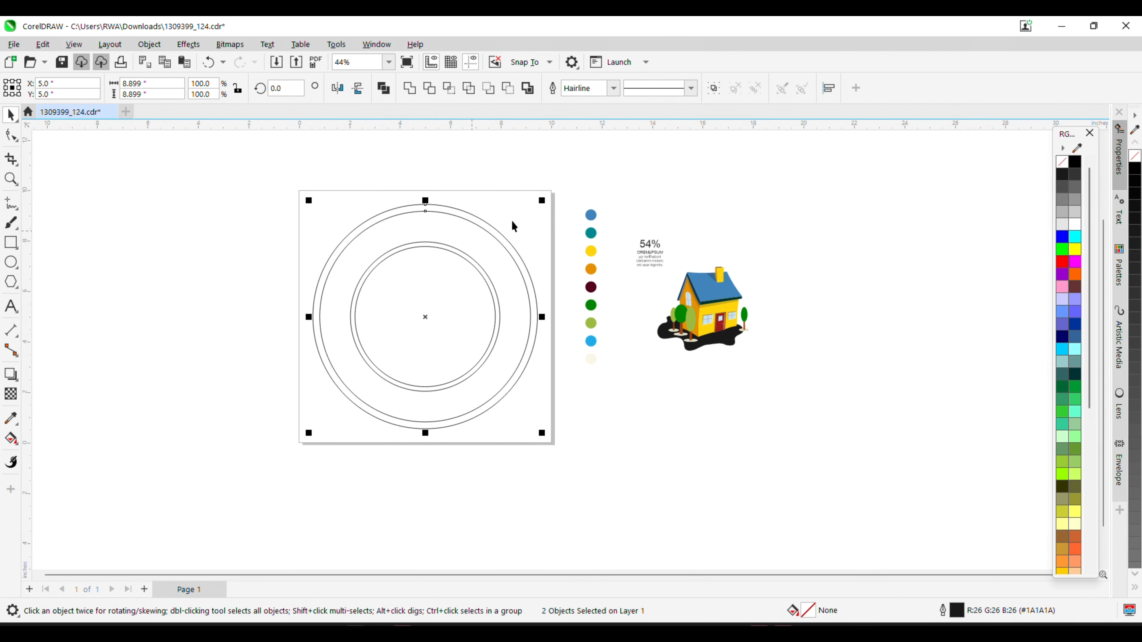
pyautogui.click(704, 200)
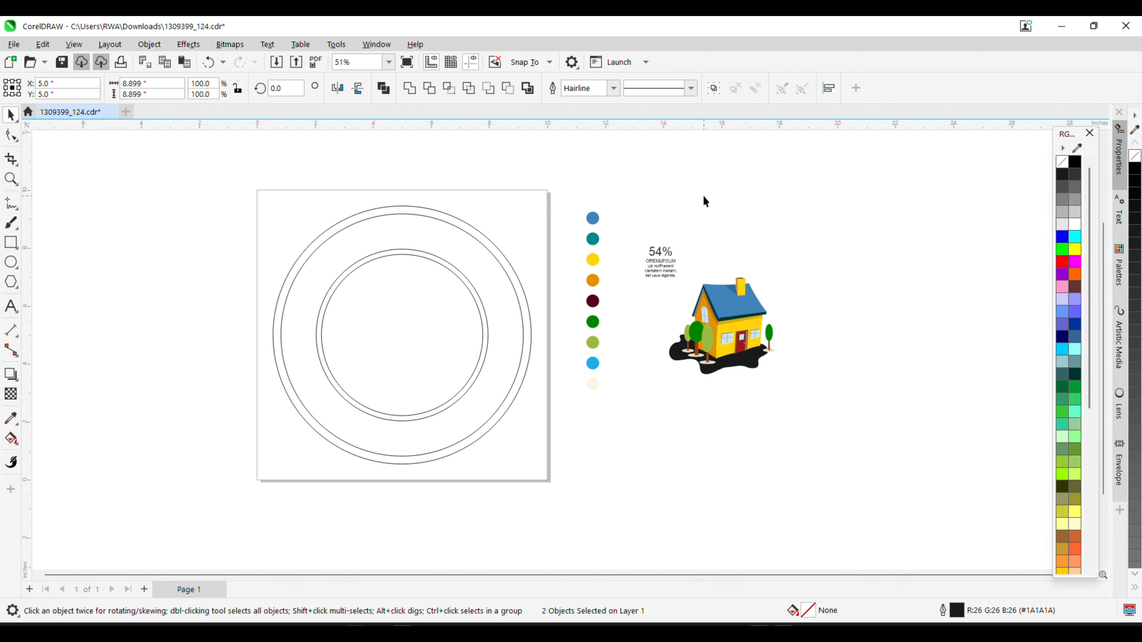
# Enlarge the inner circle of the outer ring slightly from its centre to make that ring narrower
pyautogui.scroll(4, 407, 211)
pyautogui.click(417, 219)
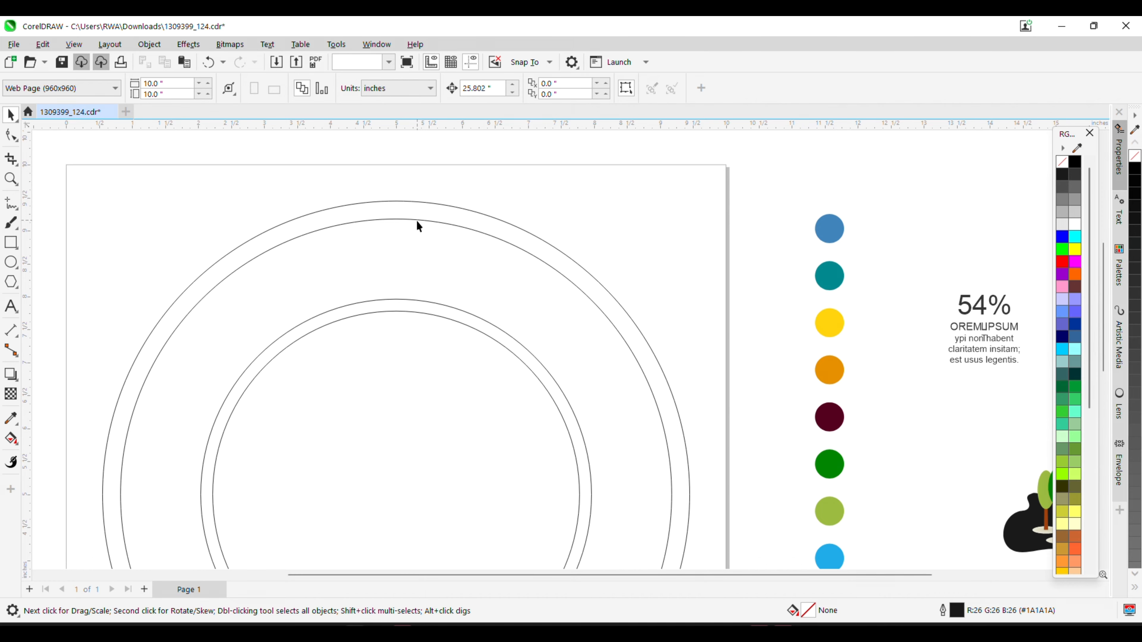
pyautogui.scroll(2, 693, 223)
pyautogui.moveTo(679, 211); pyautogui.dragTo(682, 203)
pyautogui.press('shift')
pyautogui.scroll(-4, 472, 238)
pyautogui.scroll(-2, 477, 238)
pyautogui.click(771, 198)
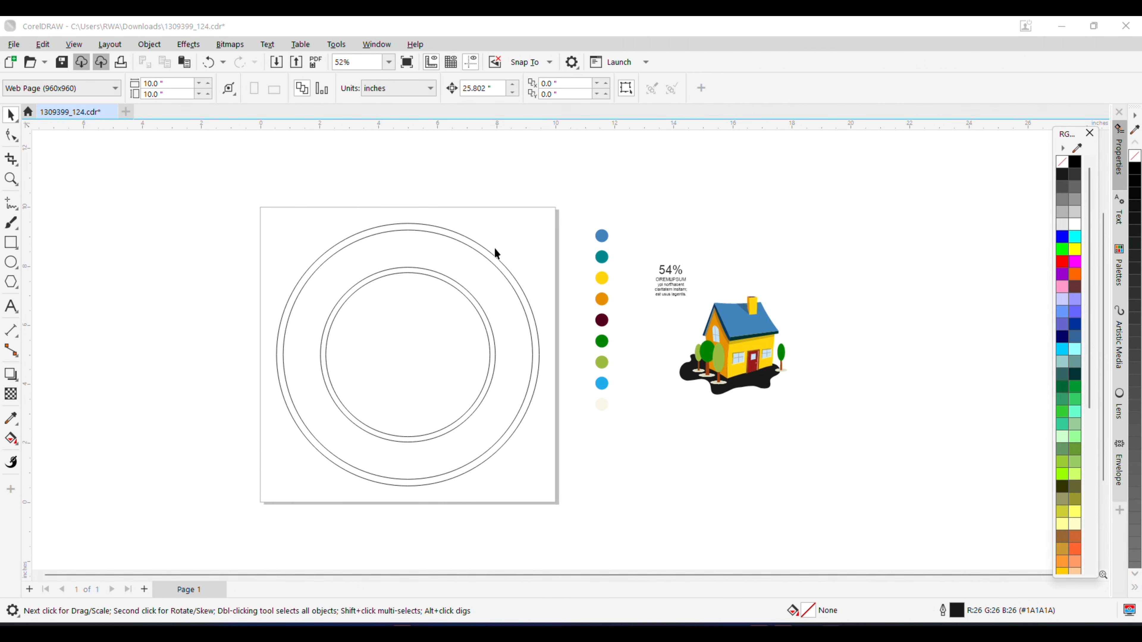
# Draw a vertical rectangle about 0.42 by 10.15 inches across the circles and centre it on the page
pyautogui.click(10, 242)
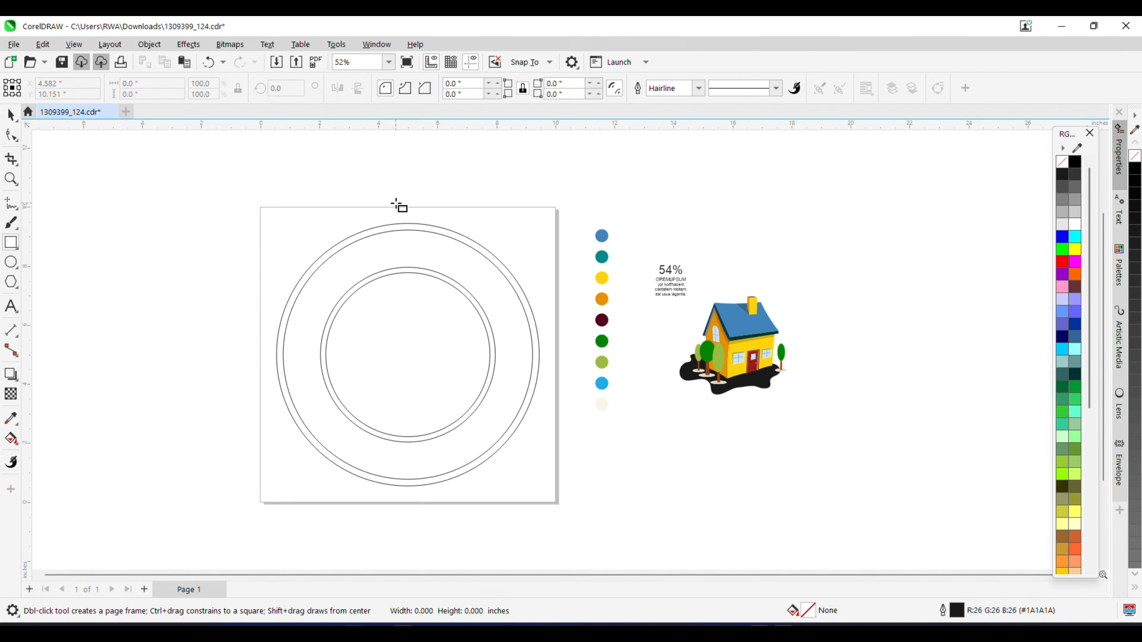
pyautogui.moveTo(396, 204)
pyautogui.mouseDown()
pyautogui.moveTo(417, 507)
pyautogui.moveTo(408, 506)
pyautogui.mouseUp()
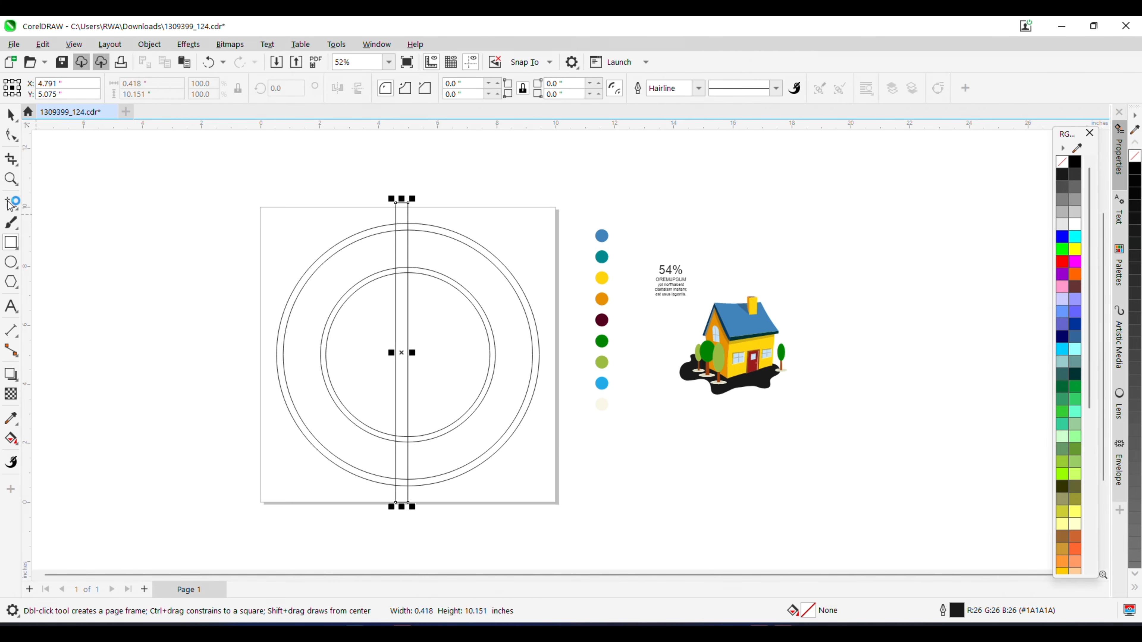
pyautogui.click(11, 115)
pyautogui.press('p')
# Narrow the vertical rectangle symmetrically about its centre to about 0.24 inches wide
pyautogui.scroll(5, 416, 360)
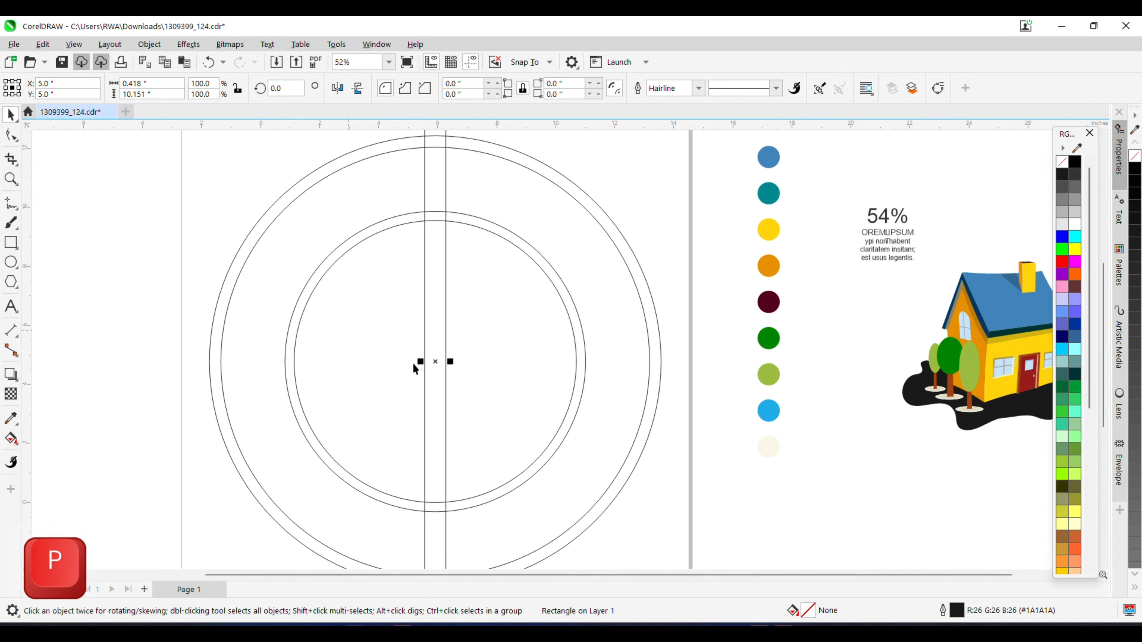
pyautogui.moveTo(507, 352); pyautogui.dragTo(496, 347)
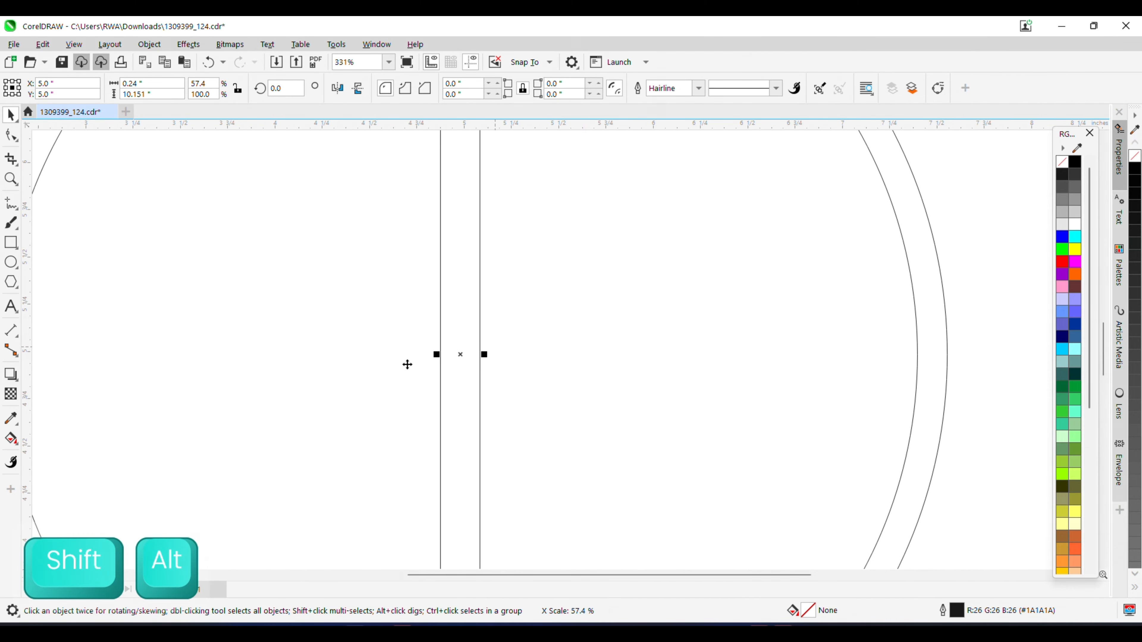
pyautogui.scroll(-5, 398, 313)
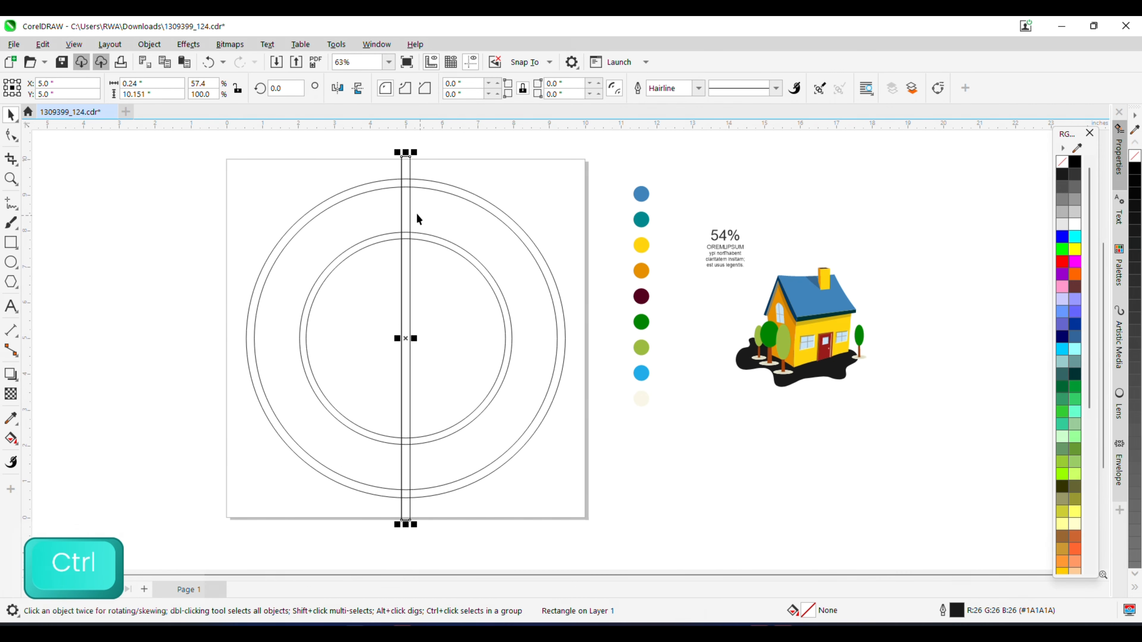
# Make copies of the vertical bar rotated about its centre in 45° steps, giving four crossing bars
pyautogui.hotkey('ctrl', 'd')
pyautogui.click(408, 211)
pyautogui.moveTo(414, 151); pyautogui.dragTo(522, 213)
pyautogui.hotkey('ctrl', 'd')
pyautogui.hotkey('ctrl', 'd')
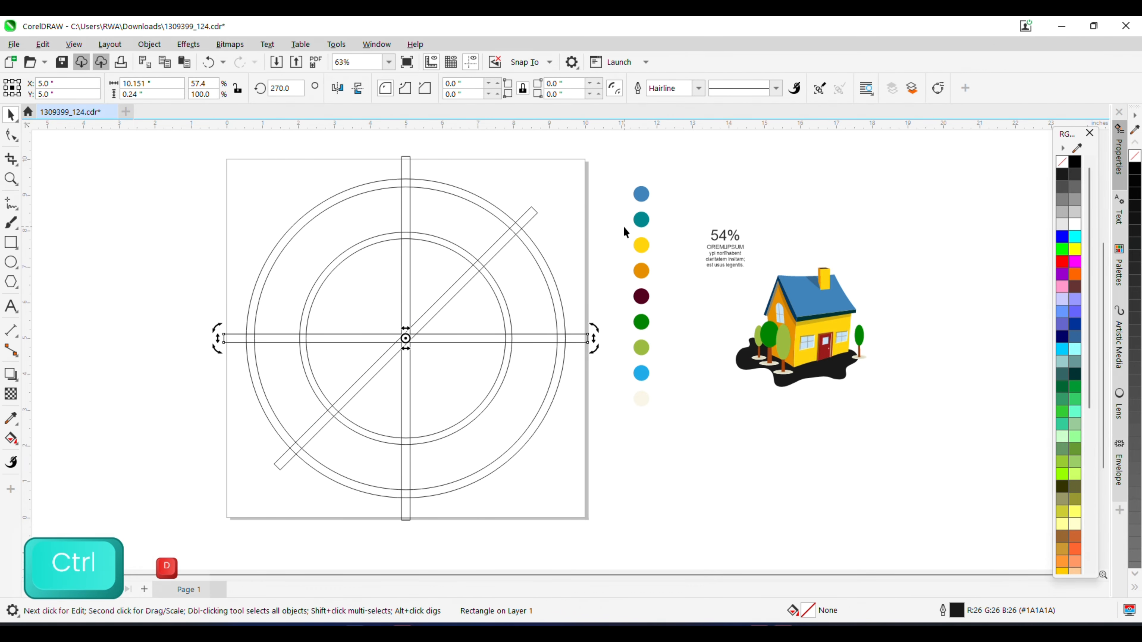
pyautogui.scroll(-1, 502, 403)
pyautogui.click(700, 376)
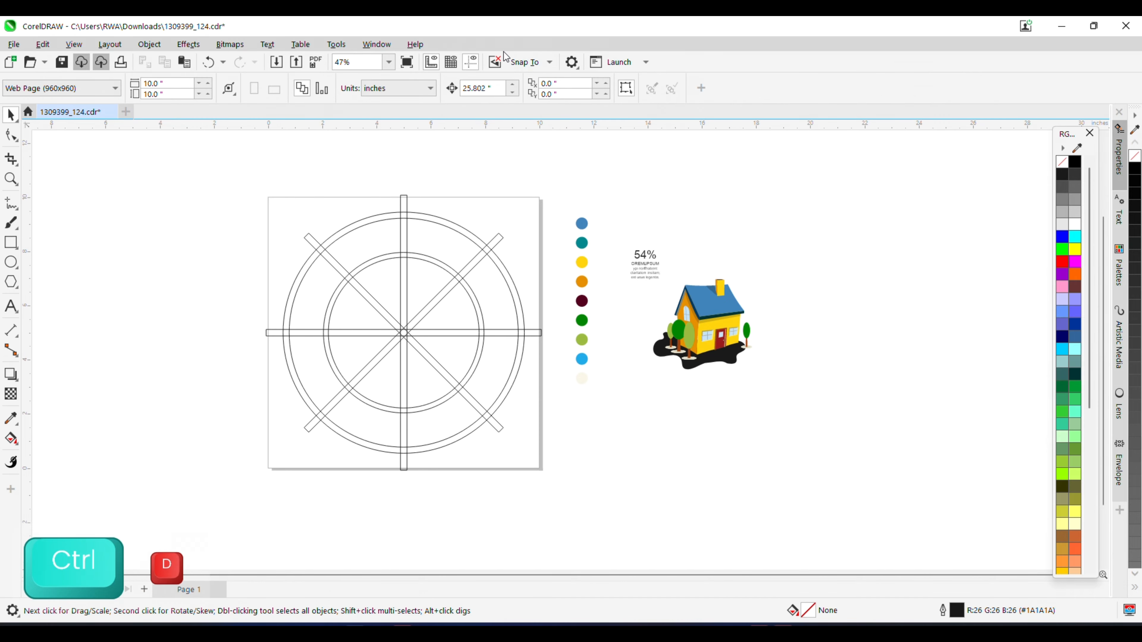
# With Virtual Segment Delete, remove the ends of the top and two upper diagonal bars that extend beyond the outer circle
pyautogui.click(12, 159)
pyautogui.click(58, 189)
pyautogui.scroll(1, 454, 187)
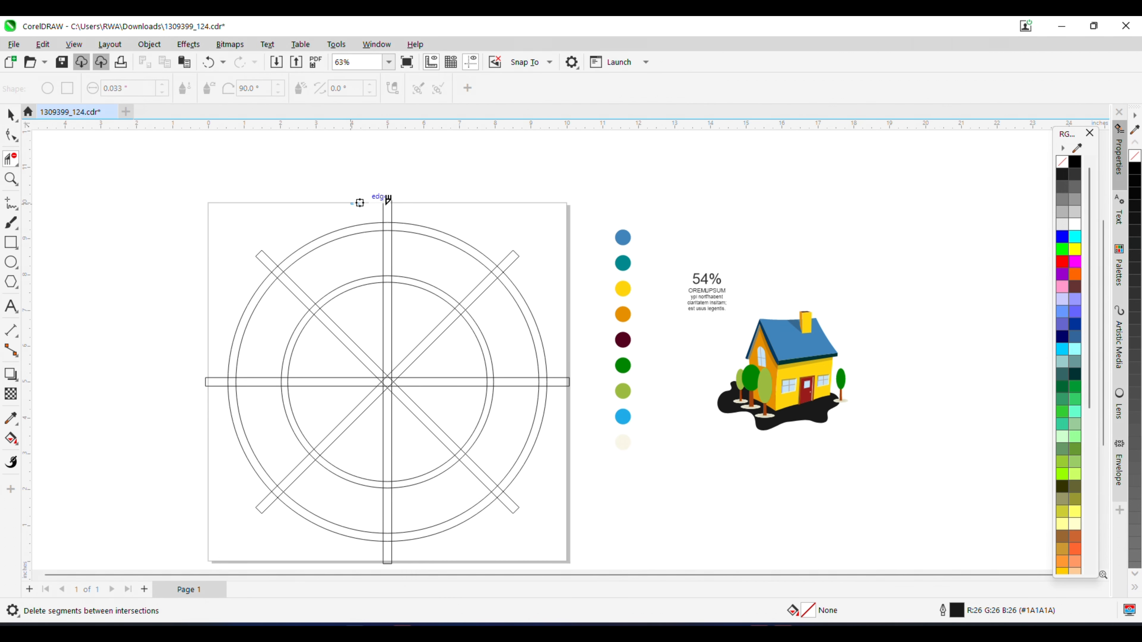
pyautogui.click(386, 211)
pyautogui.scroll(3, 385, 220)
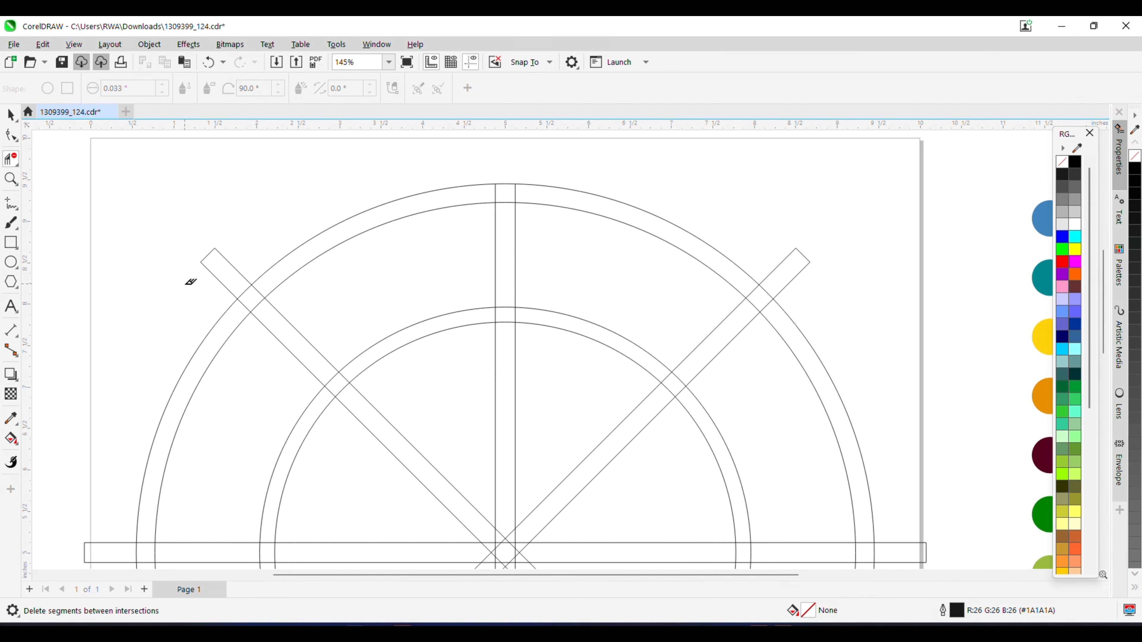
pyautogui.scroll(-2, 268, 224)
pyautogui.scroll(2, 594, 227)
pyautogui.scroll(-2, 563, 227)
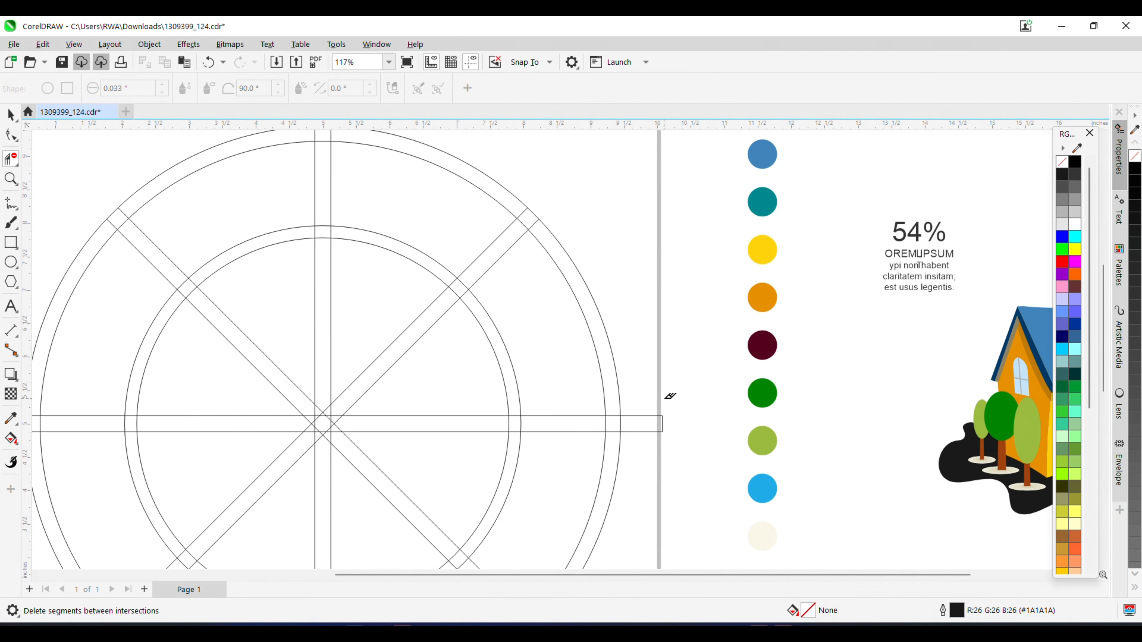
# Delete the ends of the right, bottom and two lower diagonal bars that extend beyond the outer circle
pyautogui.scroll(-2, 589, 513)
pyautogui.scroll(1, 584, 490)
pyautogui.scroll(-1, 558, 447)
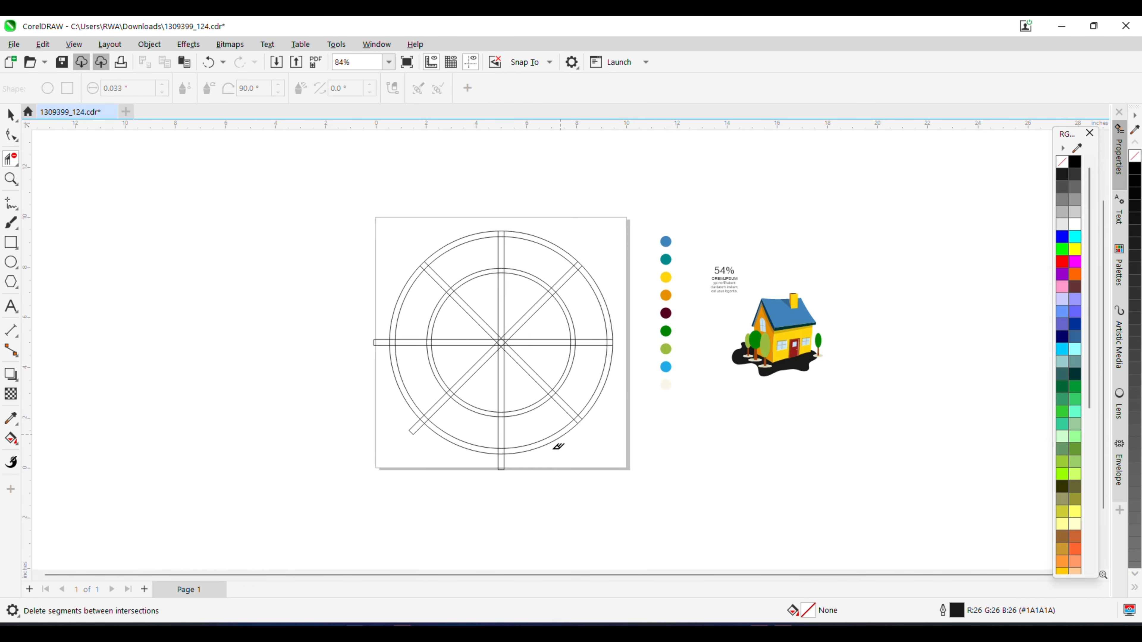
pyautogui.scroll(2, 558, 447)
pyautogui.scroll(2, 321, 352)
pyautogui.scroll(-2, 362, 426)
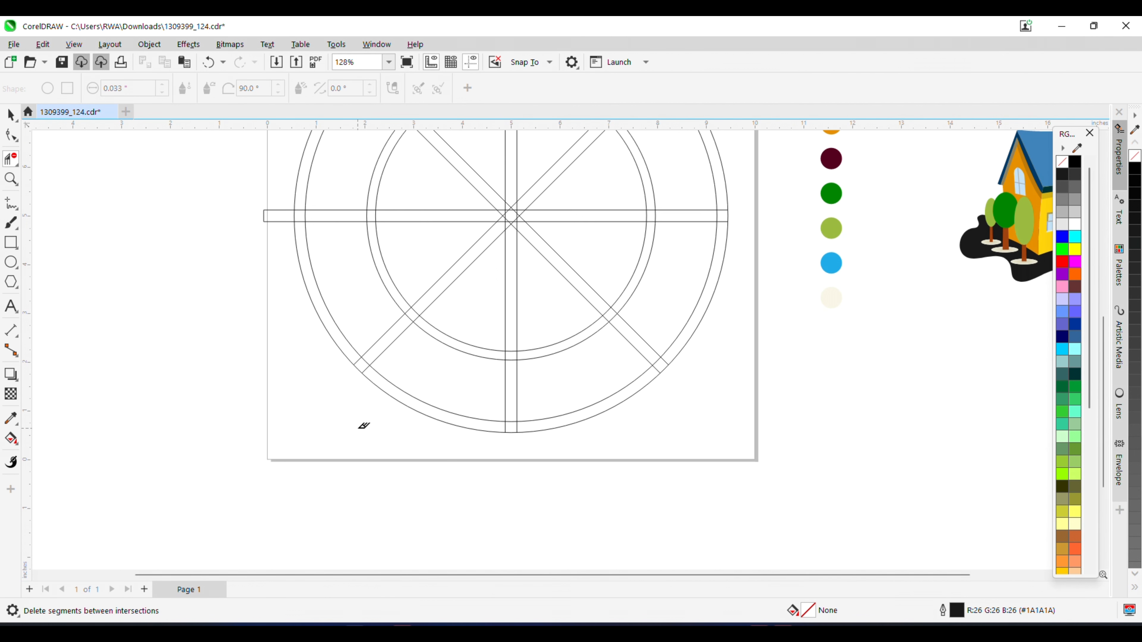
# Delete the left bar end beyond the outer circle and all crossing bar segments inside the innermost circle
pyautogui.scroll(2, 259, 175)
pyautogui.moveTo(325, 295); pyautogui.dragTo(325, 297)
pyautogui.scroll(-3, 325, 297)
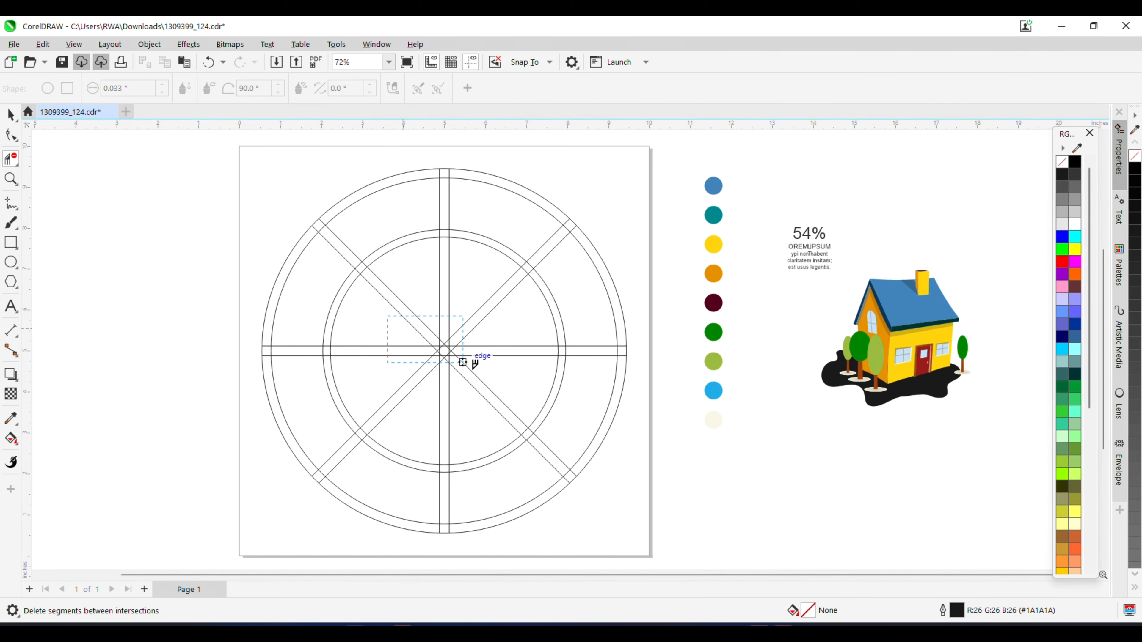
pyautogui.moveTo(463, 363); pyautogui.dragTo(502, 387)
pyautogui.scroll(7, 391, 198)
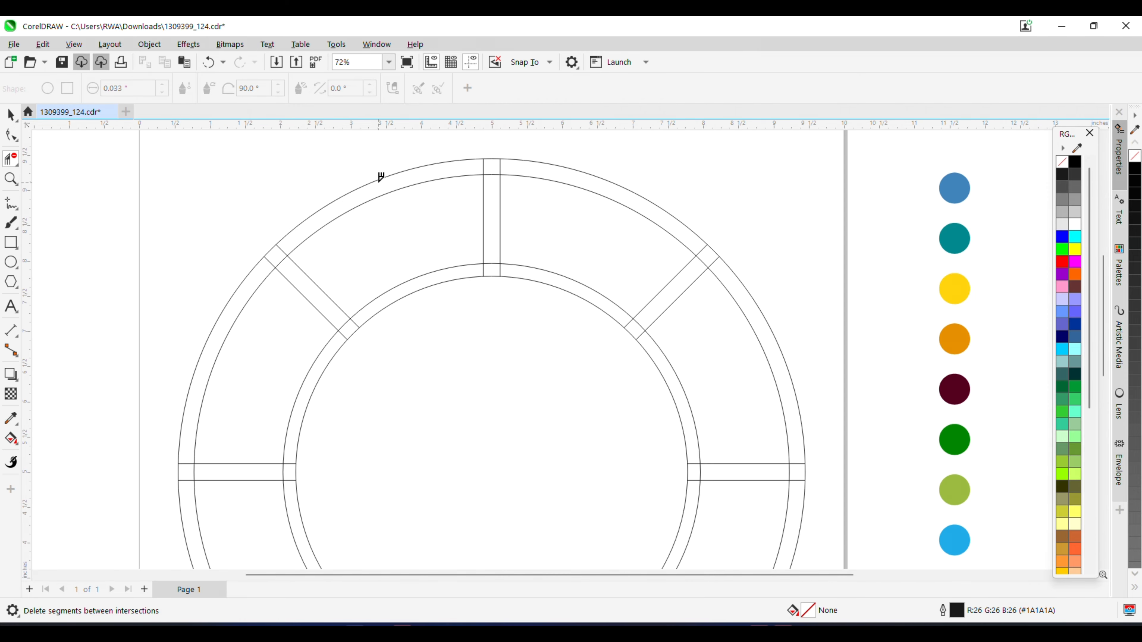
# Delete the overlapping segments where the upper-left spoke crosses the outer and inner rings, opening it into both
pyautogui.click(254, 261)
pyautogui.scroll(3, 245, 284)
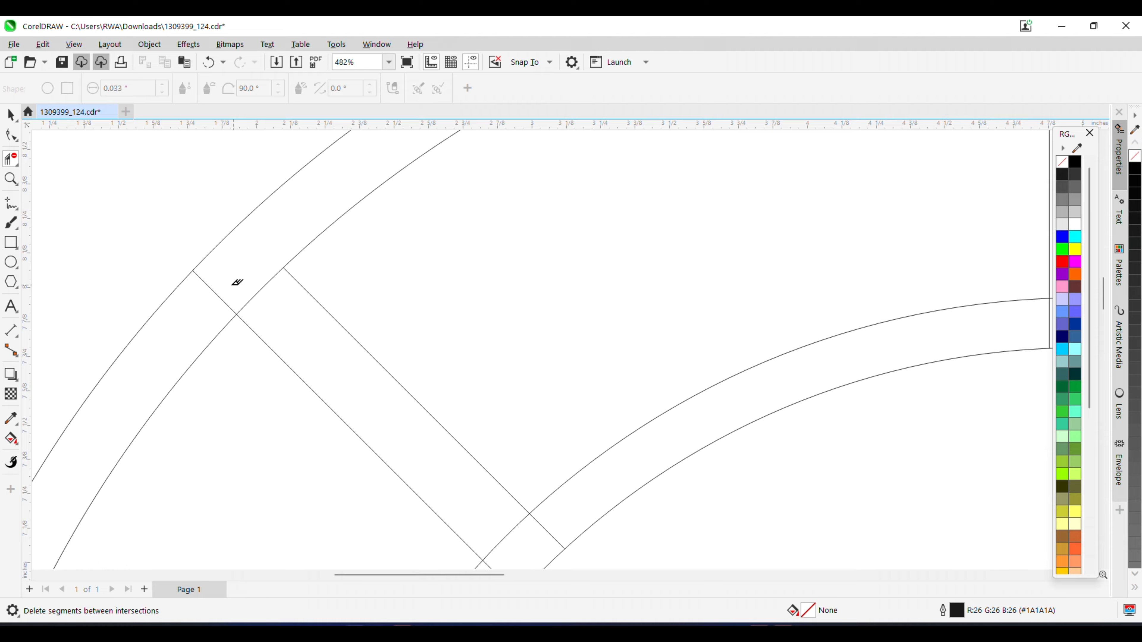
pyautogui.moveTo(237, 277); pyautogui.dragTo(306, 316)
pyautogui.scroll(2, 420, 389)
pyautogui.moveTo(476, 442); pyautogui.dragTo(506, 471)
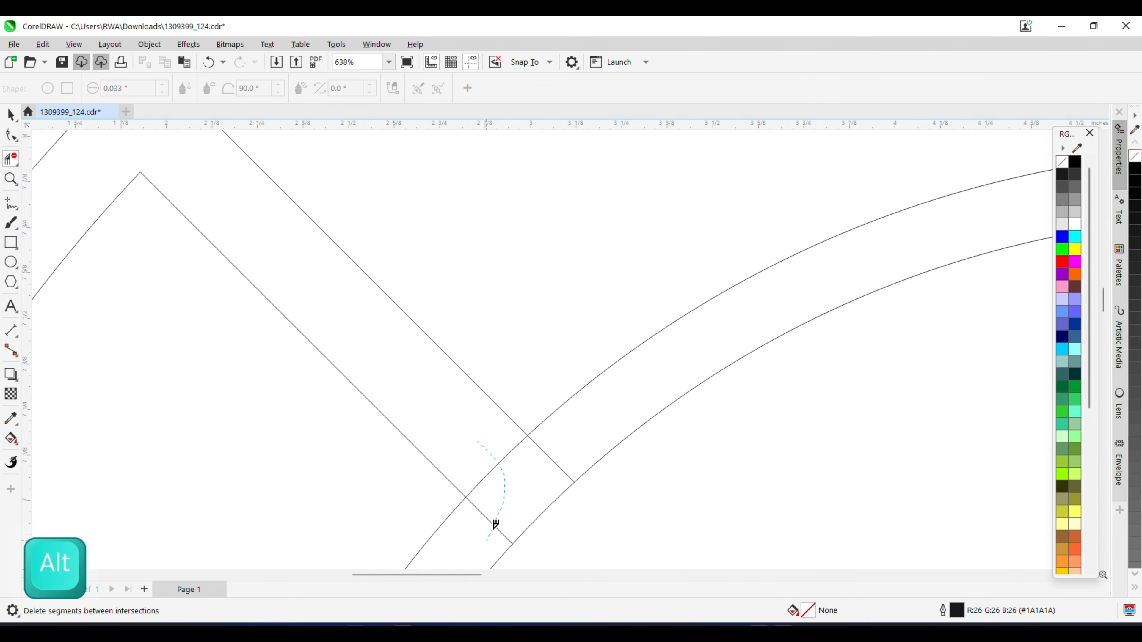
pyautogui.moveTo(584, 440); pyautogui.dragTo(585, 437)
# Delete the overlapping segments at both ends of the top spoke so that it merges with the two rings
pyautogui.scroll(-6, 365, 390)
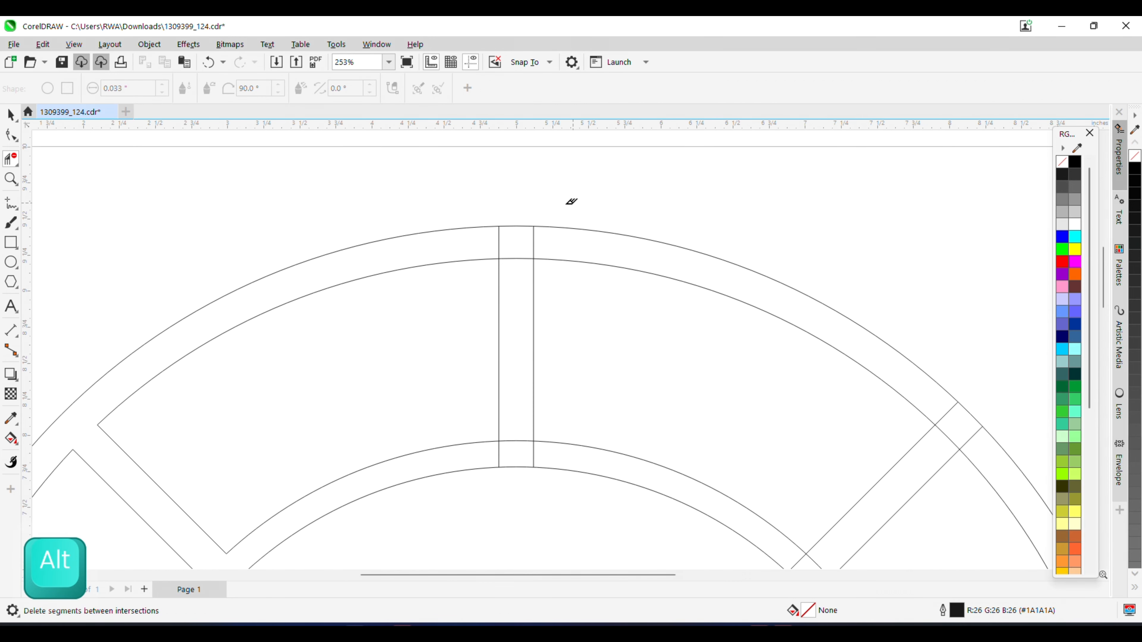
pyautogui.moveTo(571, 243); pyautogui.dragTo(530, 242)
pyautogui.moveTo(549, 455); pyautogui.dragTo(526, 443)
# Remove the crossing segments at the inner and outer ends of the upper-right spoke
pyautogui.scroll(-8, 648, 431)
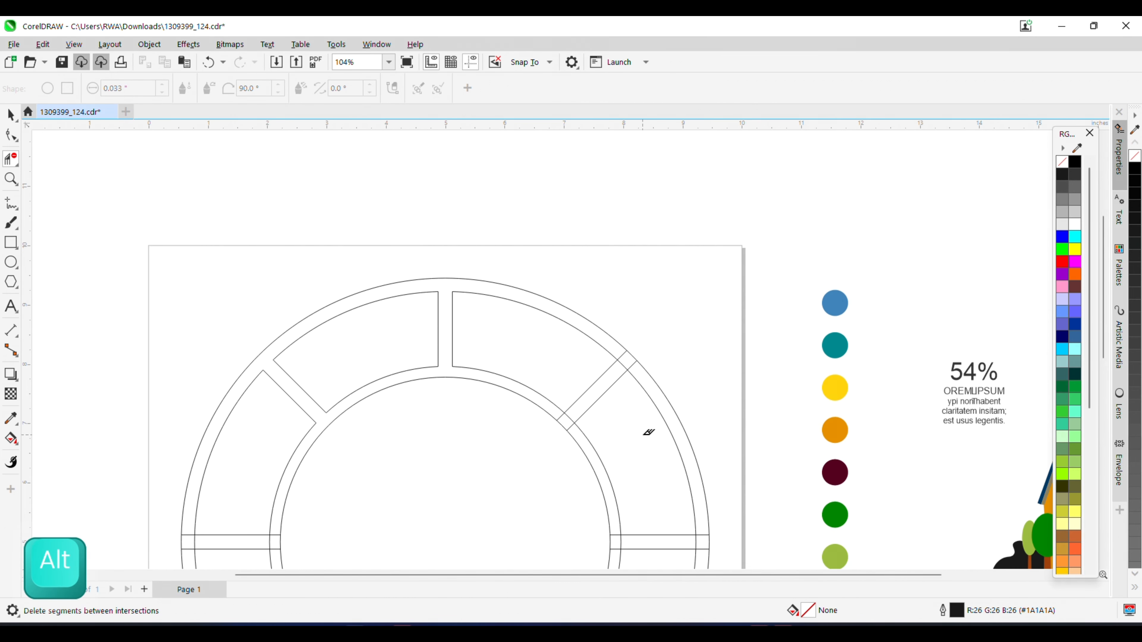
pyautogui.scroll(10, 517, 388)
pyautogui.moveTo(499, 396); pyautogui.dragTo(499, 397)
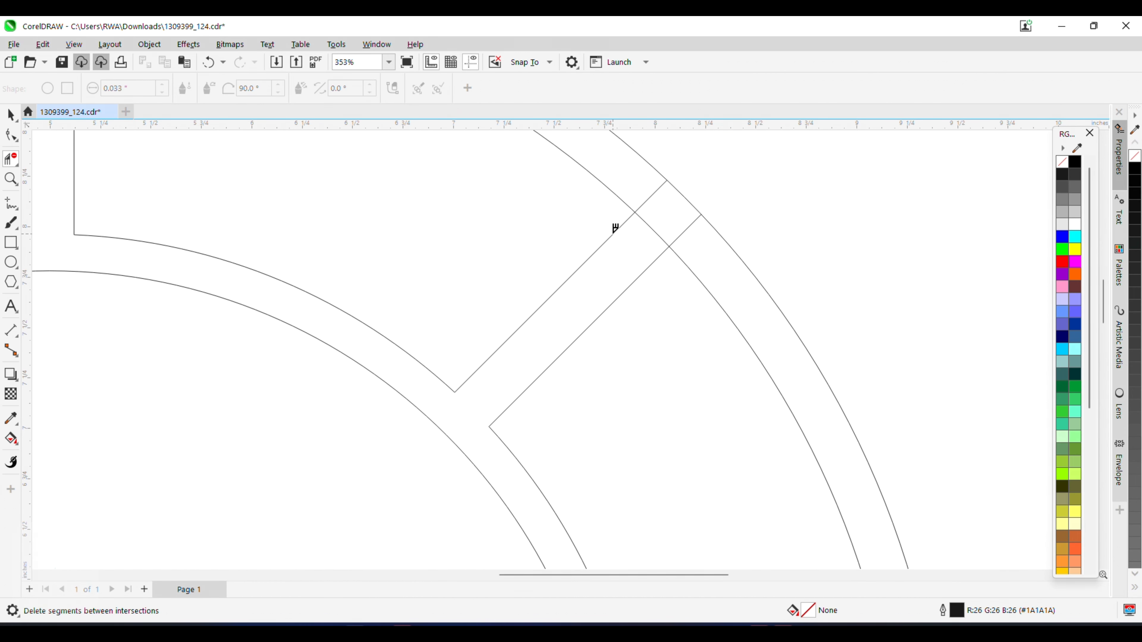
pyautogui.scroll(2, 649, 260)
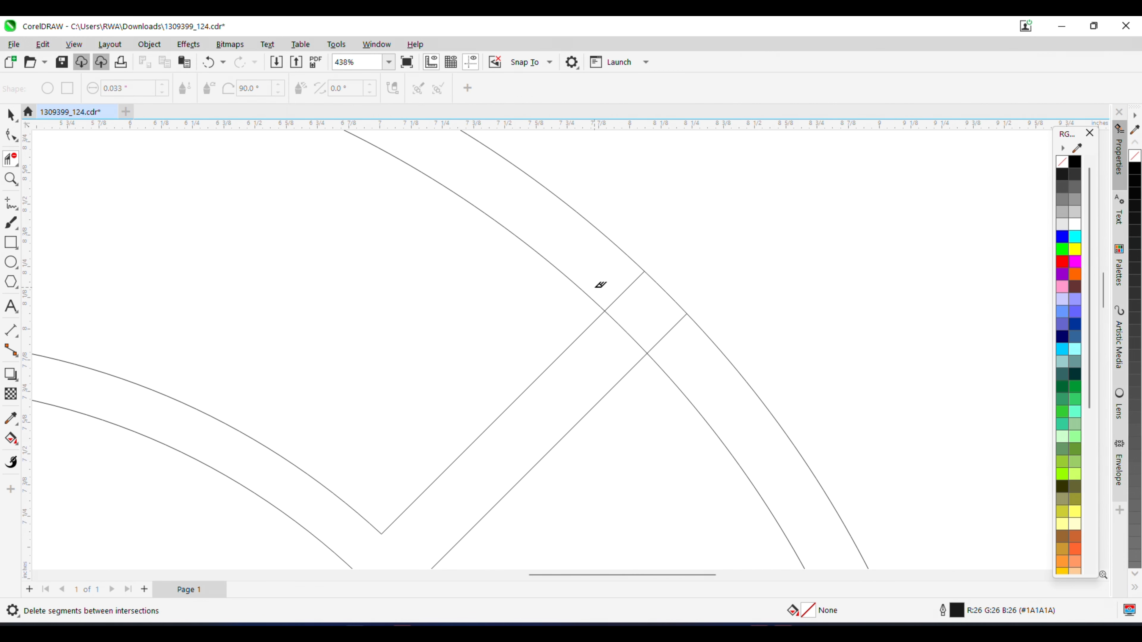
pyautogui.moveTo(643, 298)
pyautogui.mouseDown()
pyautogui.moveTo(637, 327)
pyautogui.moveTo(632, 306)
pyautogui.mouseUp()
# Remove the crossing segments where the right horizontal spoke meets the outer and inner rings
pyautogui.scroll(-6, 553, 248)
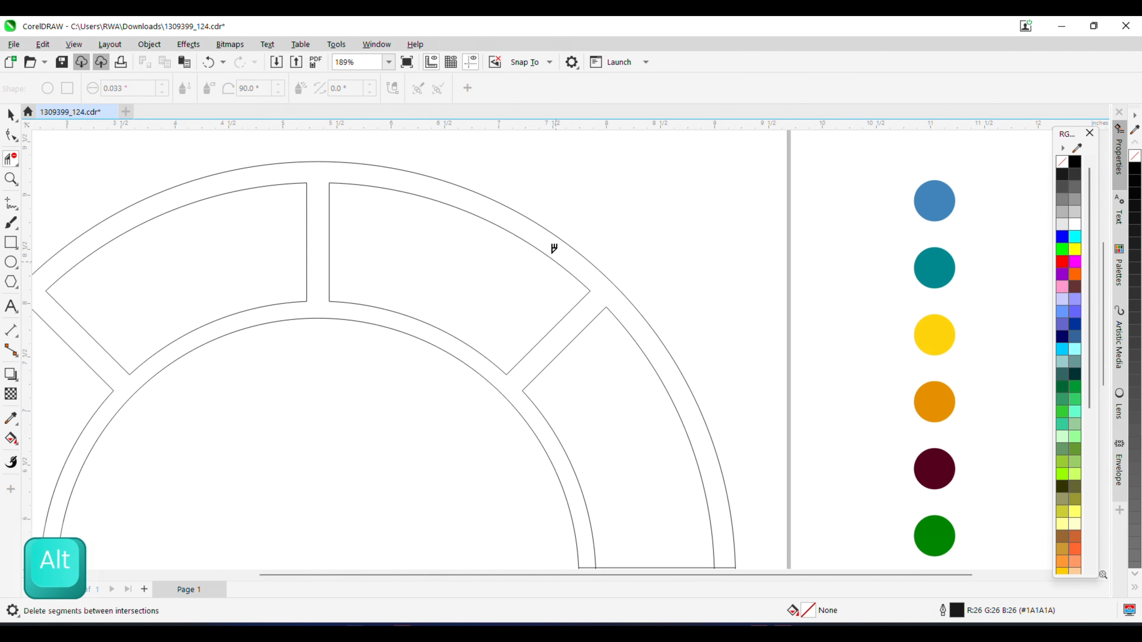
pyautogui.scroll(6, 576, 231)
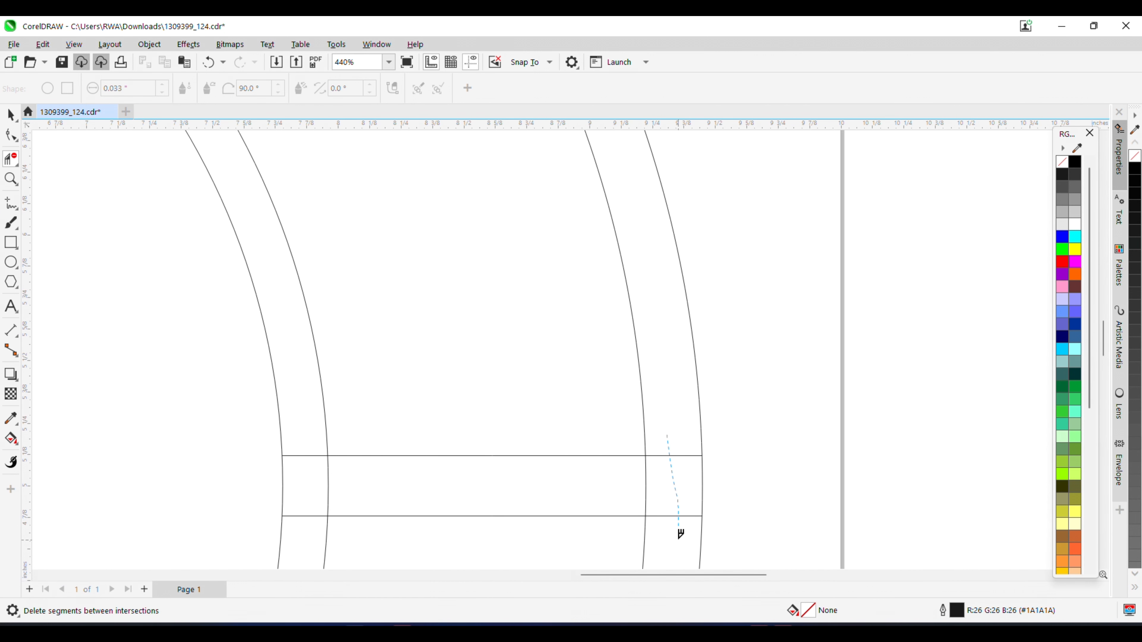
pyautogui.moveTo(678, 540); pyautogui.dragTo(641, 472)
pyautogui.scroll(-3, 631, 342)
pyautogui.scroll(3, 465, 407)
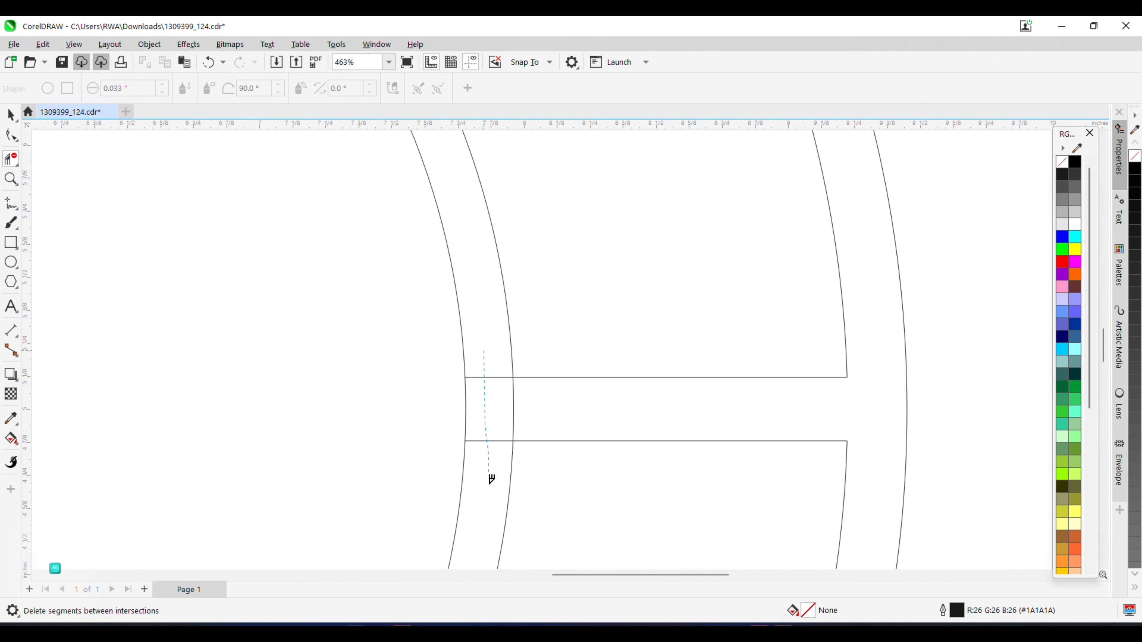
pyautogui.moveTo(491, 479)
pyautogui.mouseDown()
pyautogui.moveTo(500, 439)
pyautogui.moveTo(571, 394)
pyautogui.moveTo(582, 334)
pyautogui.mouseUp()
# Clear the overlapping segments at both ring junctions of the lower-right spoke
pyautogui.scroll(-5, 582, 334)
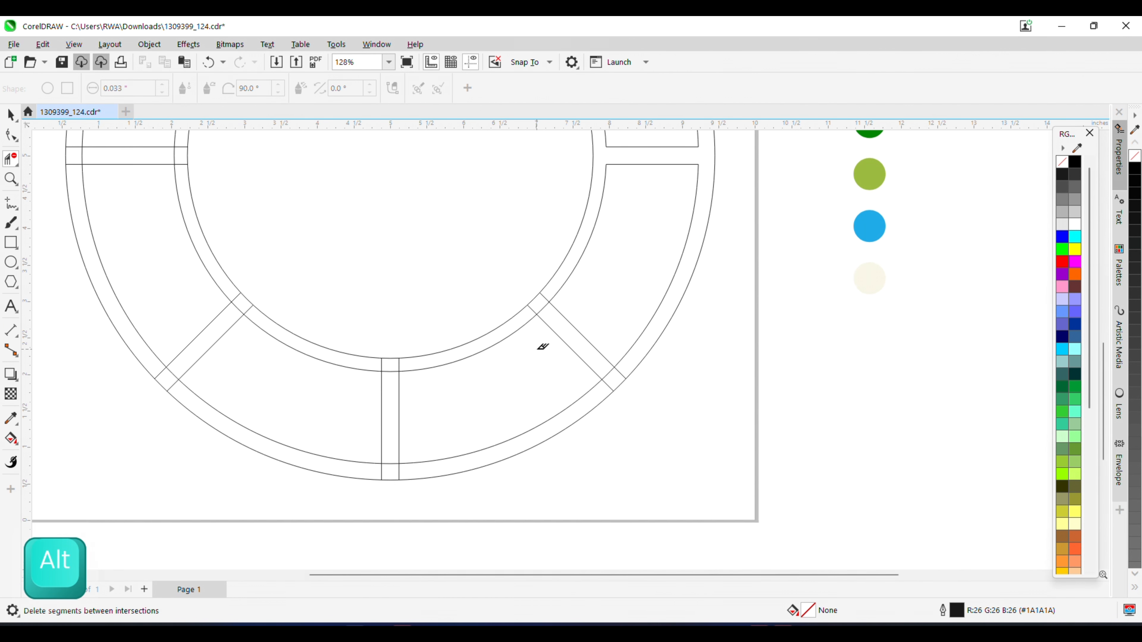
pyautogui.scroll(2, 543, 346)
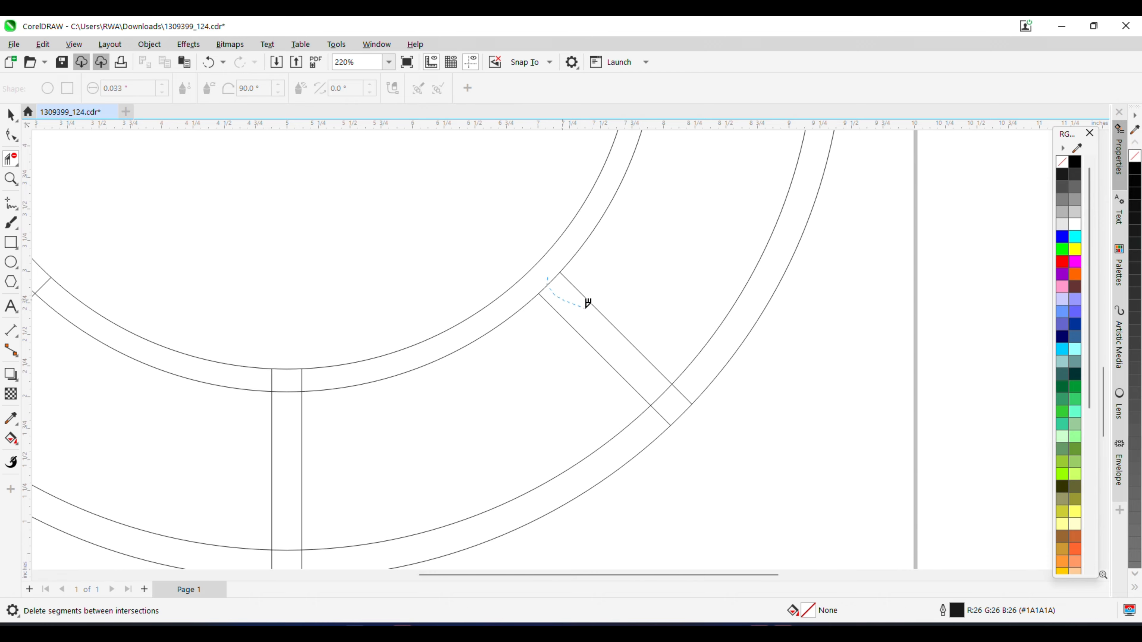
pyautogui.moveTo(662, 393); pyautogui.dragTo(695, 381)
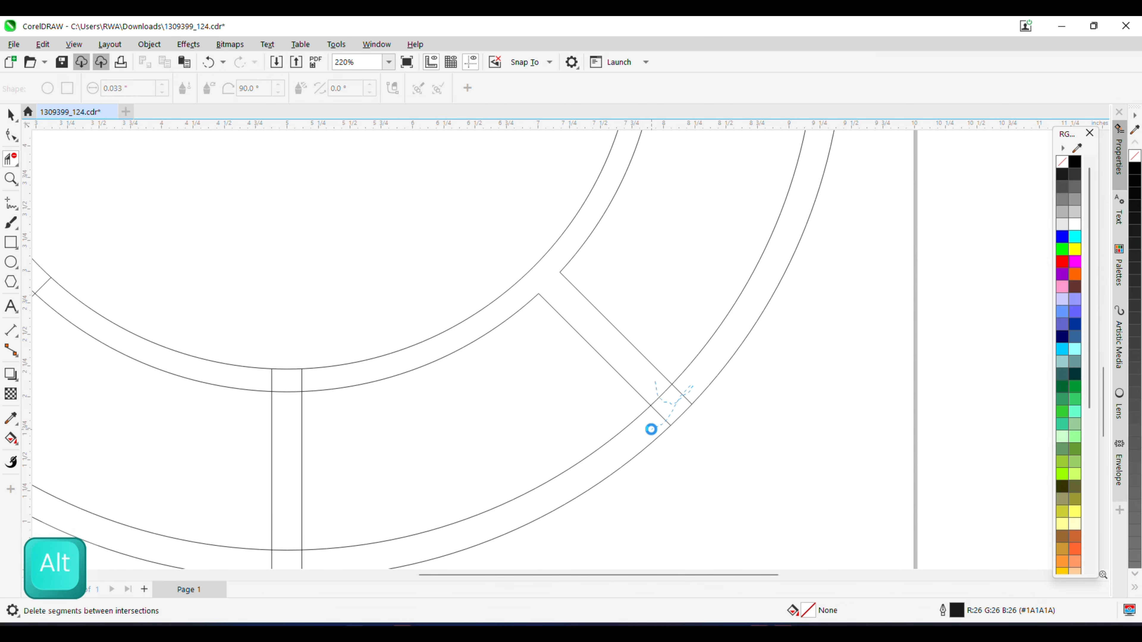
# Clear the overlapping segments where the bottom vertical spoke meets the inner and outer rings
pyautogui.scroll(-2, 477, 362)
pyautogui.scroll(4, 507, 324)
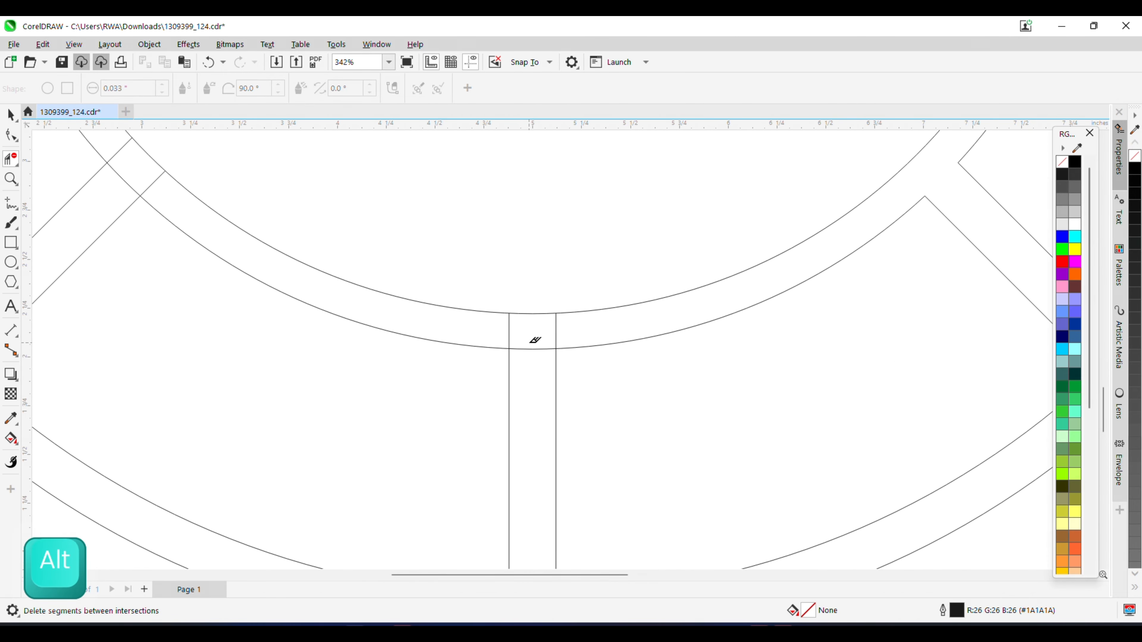
pyautogui.moveTo(500, 326); pyautogui.dragTo(582, 338)
pyautogui.scroll(-3, 534, 372)
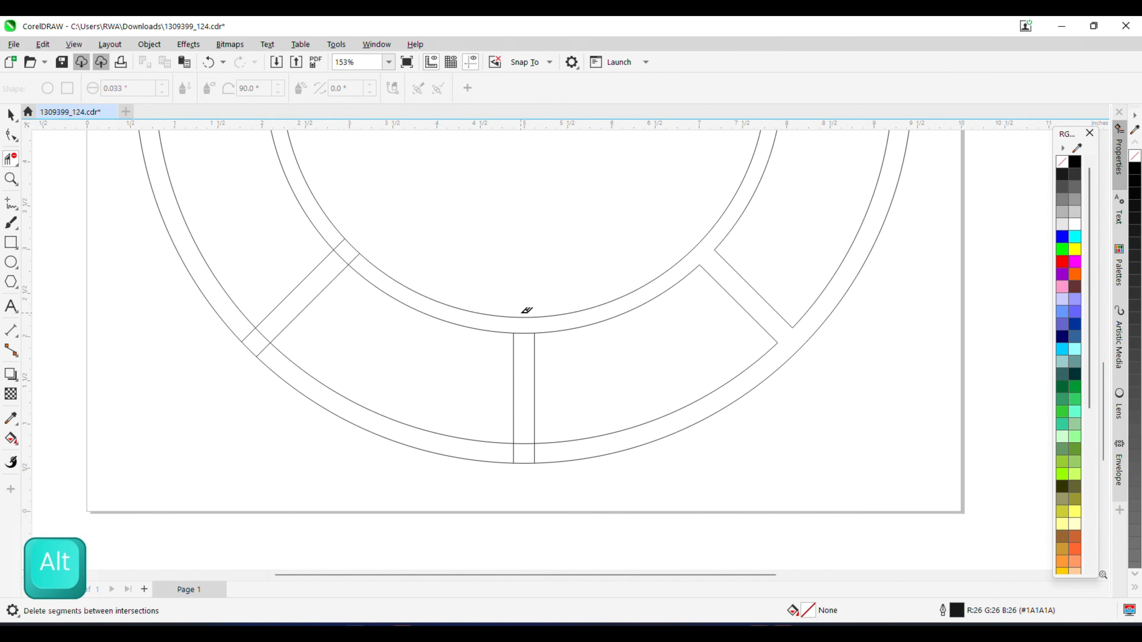
pyautogui.scroll(3, 522, 315)
pyautogui.scroll(-3, 535, 360)
pyautogui.scroll(4, 535, 432)
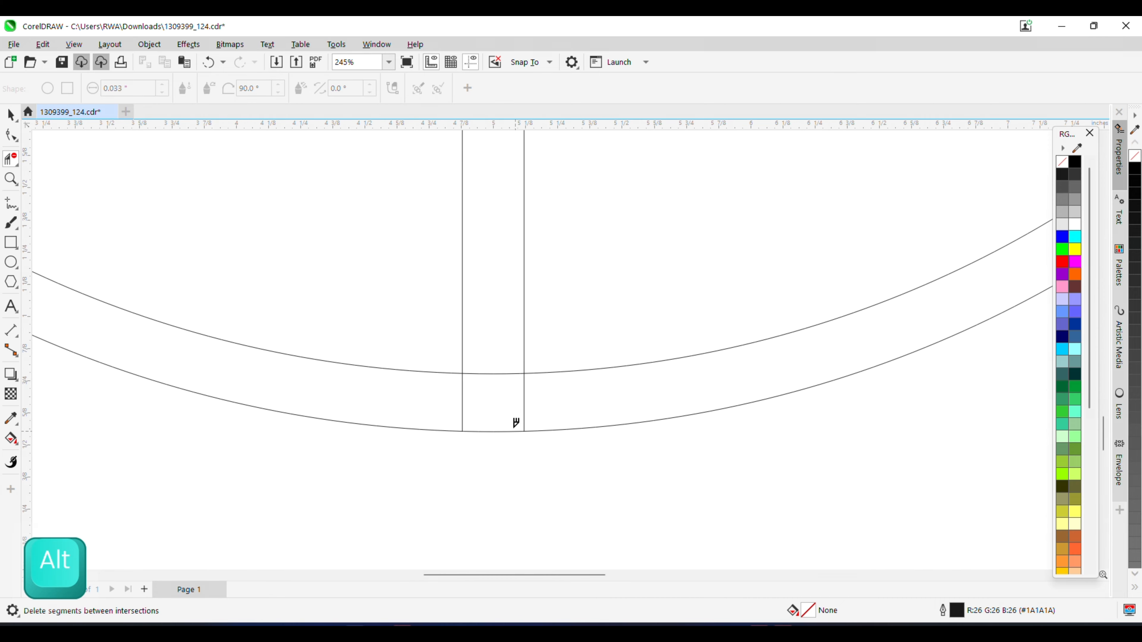
pyautogui.moveTo(503, 375); pyautogui.dragTo(493, 322)
pyautogui.scroll(-3, 535, 357)
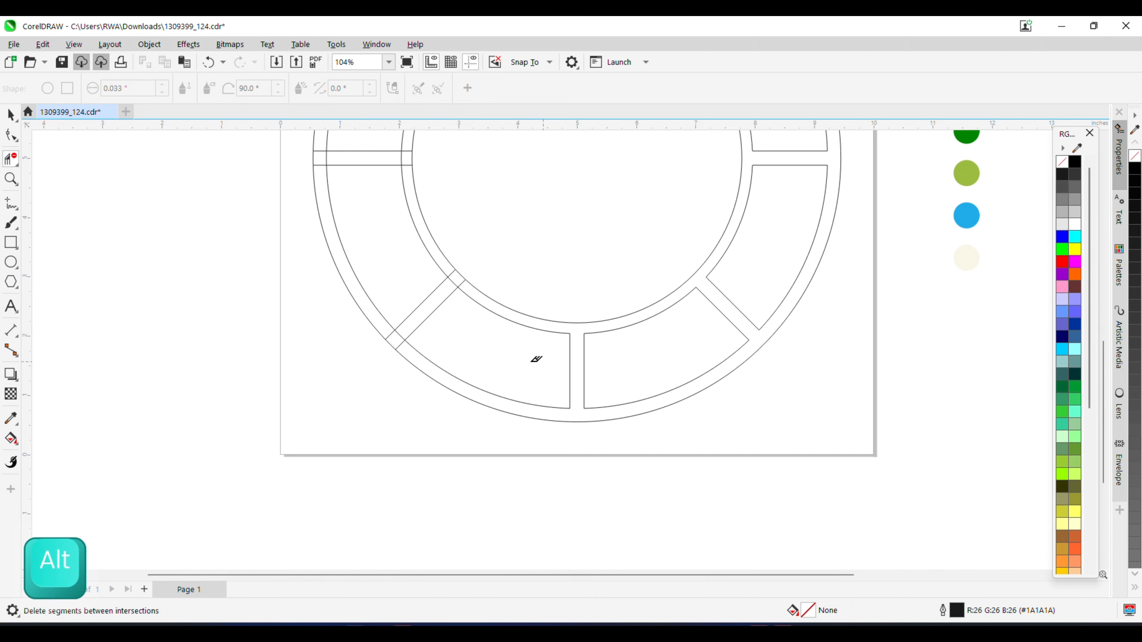
# Remove the crossing segments where the lower-left spoke meets the inner and outer rings
pyautogui.scroll(4, 433, 235)
pyautogui.scroll(2, 440, 219)
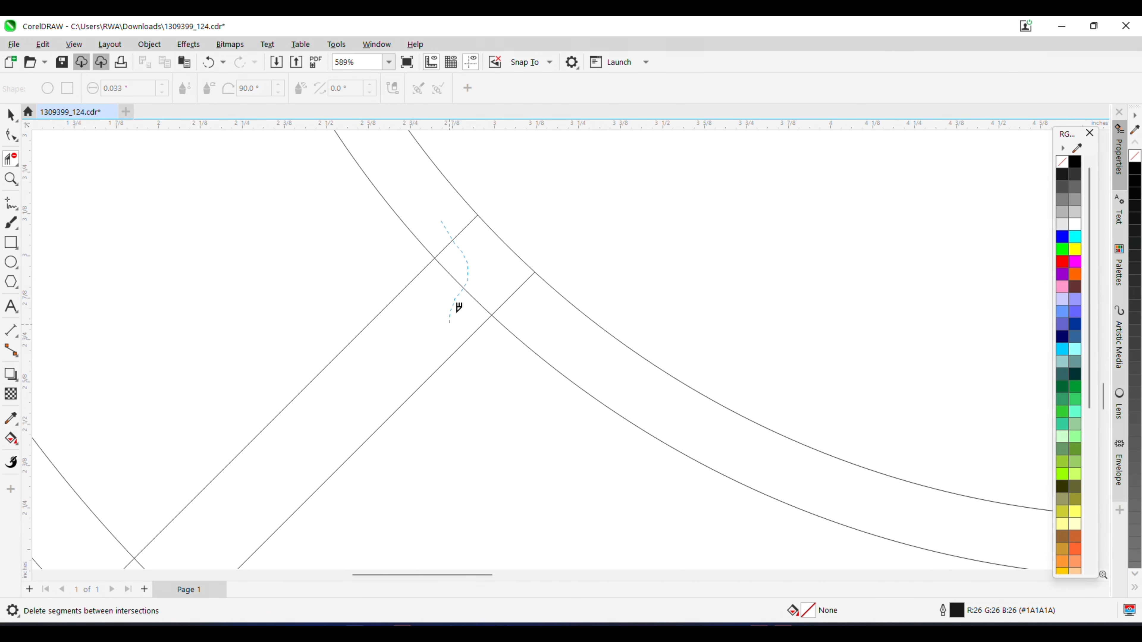
pyautogui.moveTo(457, 312); pyautogui.dragTo(451, 321)
pyautogui.moveTo(440, 218); pyautogui.dragTo(539, 318)
pyautogui.scroll(-2, 589, 279)
pyautogui.scroll(2, 354, 413)
pyautogui.moveTo(331, 414); pyautogui.dragTo(422, 512)
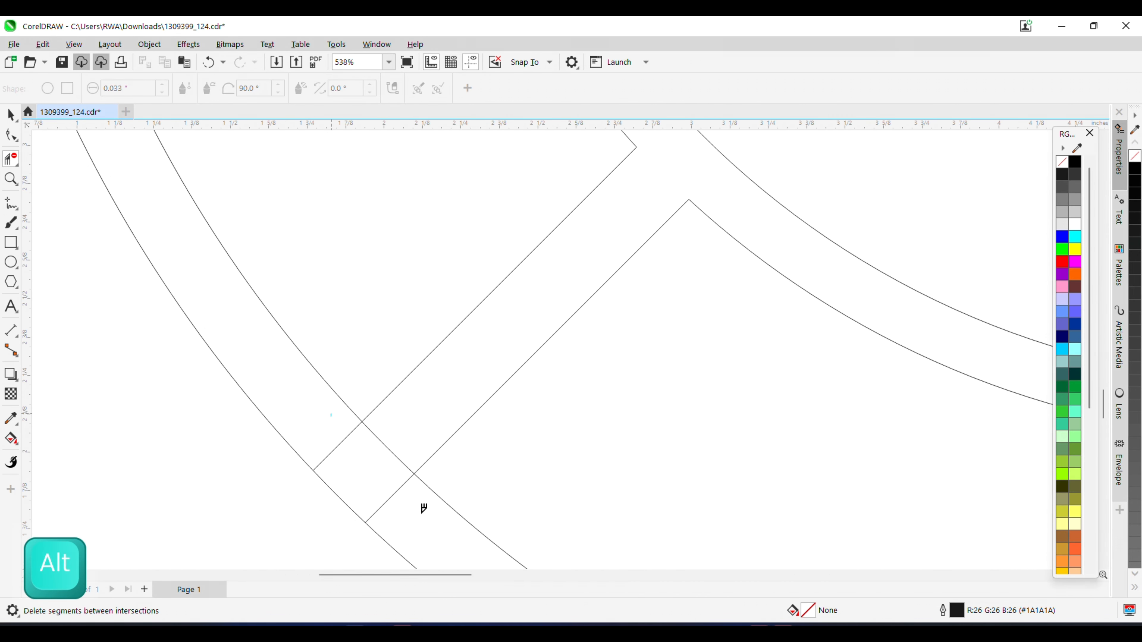
pyautogui.moveTo(414, 423); pyautogui.dragTo(416, 427)
# Clear the overlapping segments at the outer and inner ring junctions of the left horizontal spoke
pyautogui.scroll(-3, 551, 515)
pyautogui.scroll(3, 375, 247)
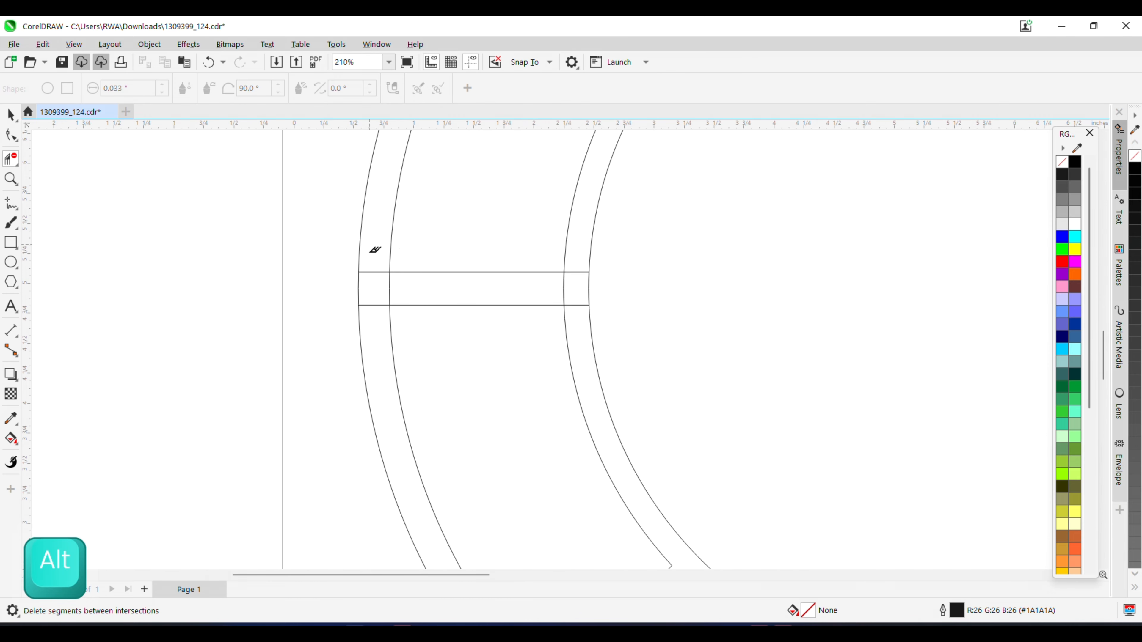
pyautogui.moveTo(369, 266); pyautogui.dragTo(372, 332)
pyautogui.scroll(-3, 564, 312)
pyautogui.moveTo(404, 296); pyautogui.dragTo(457, 312)
pyautogui.scroll(3, 549, 284)
pyautogui.scroll(-4, 388, 454)
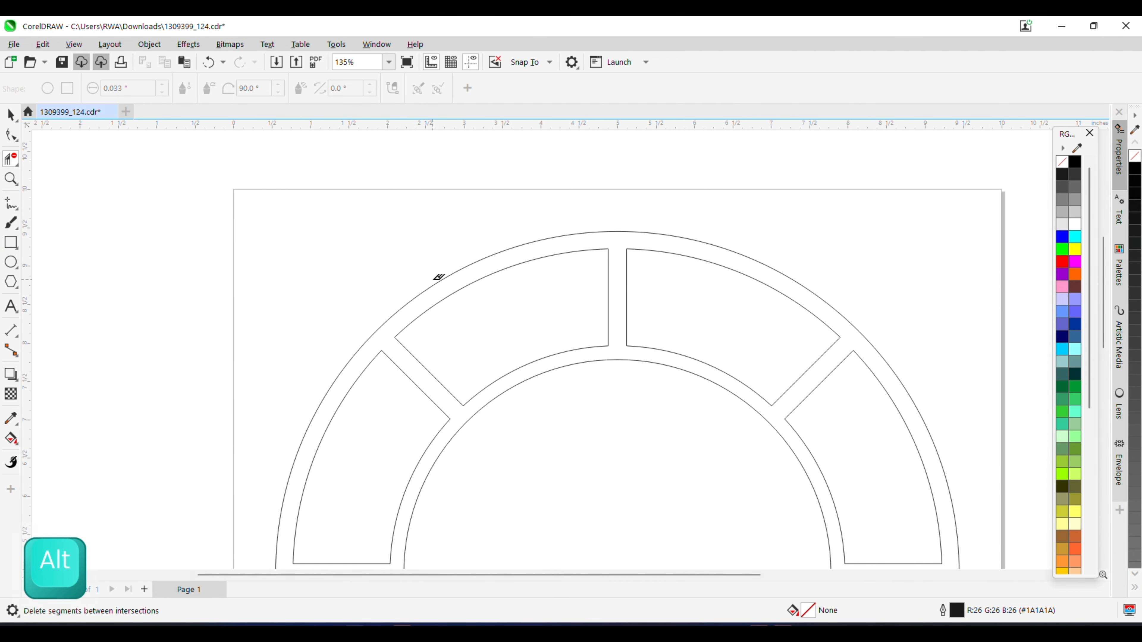
# Draw a polygon about 1.2 inches wide inside the upper part of the inner circle and set it to 3 sides
pyautogui.scroll(1, 507, 312)
pyautogui.scroll(-2, 512, 411)
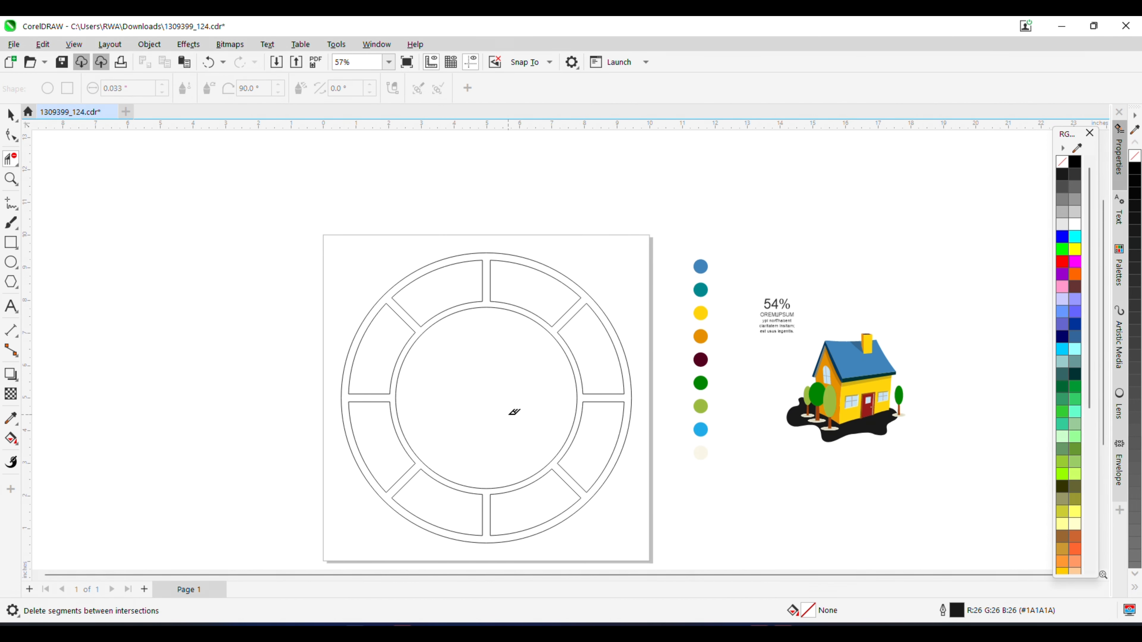
pyautogui.scroll(1, 520, 426)
pyautogui.scroll(-2, 517, 399)
pyautogui.scroll(1, 521, 403)
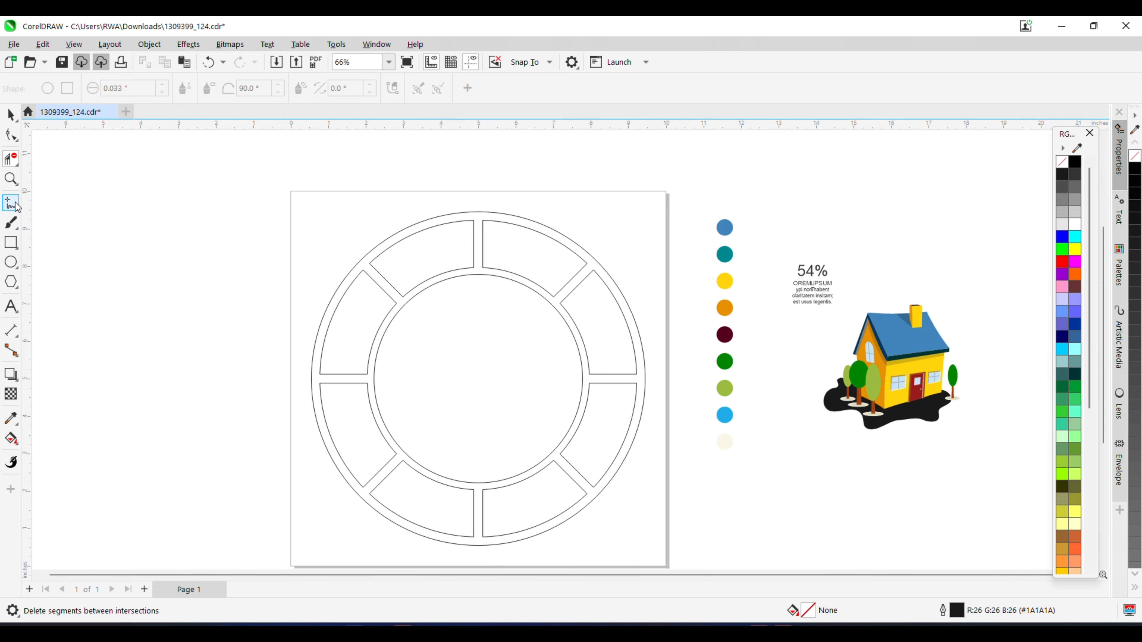
pyautogui.click(13, 291)
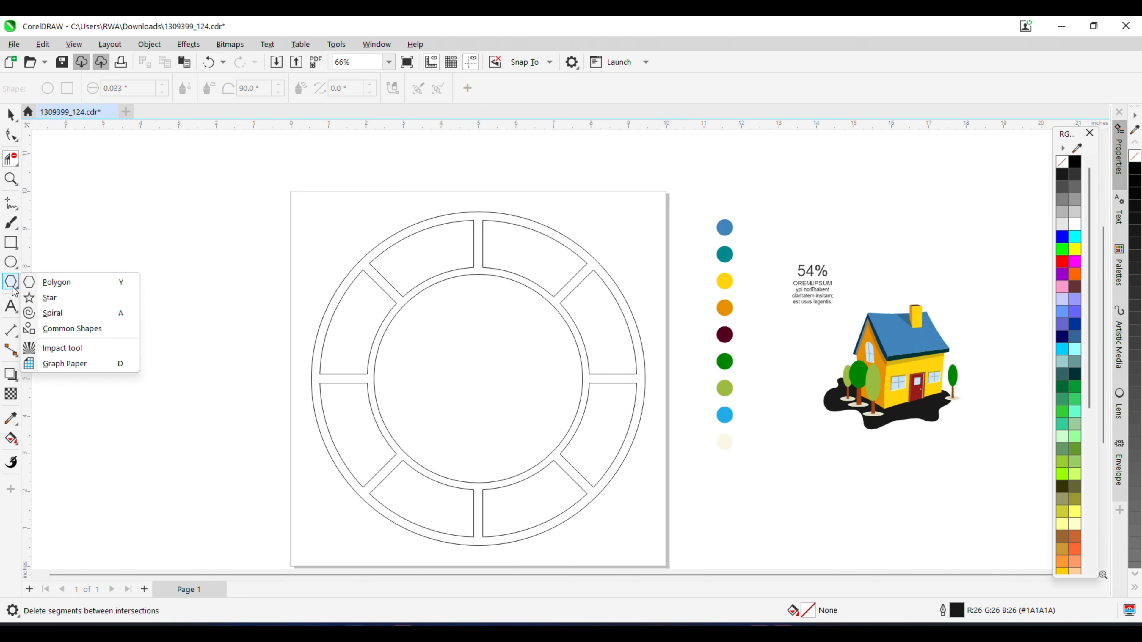
pyautogui.click(54, 282)
pyautogui.moveTo(478, 343); pyautogui.dragTo(505, 368)
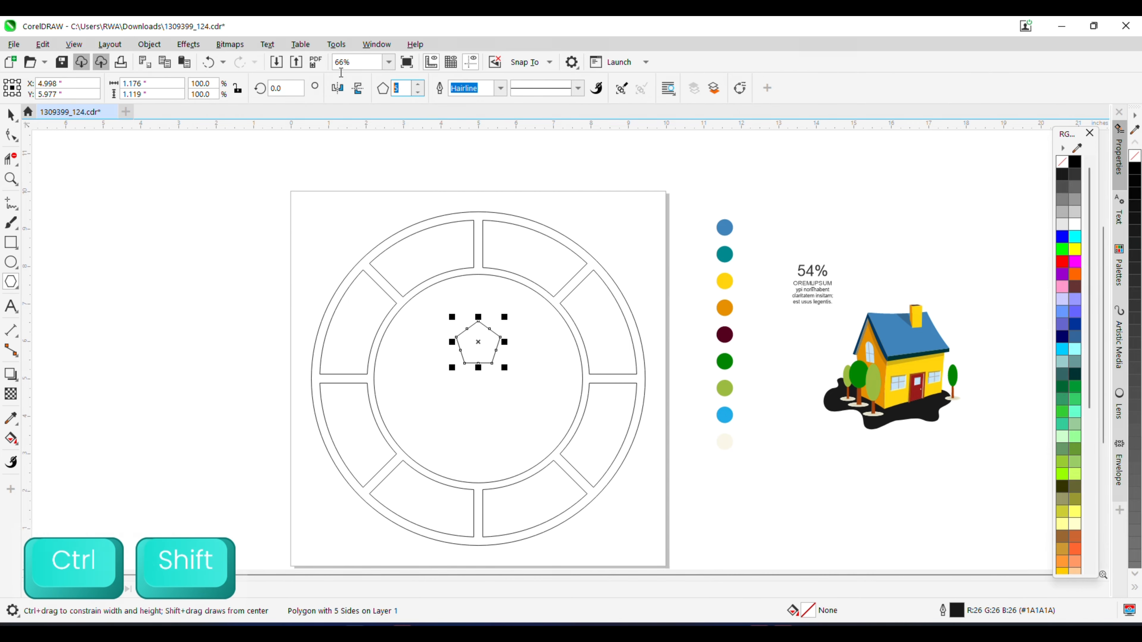
pyautogui.write('3')
pyautogui.press('Return')
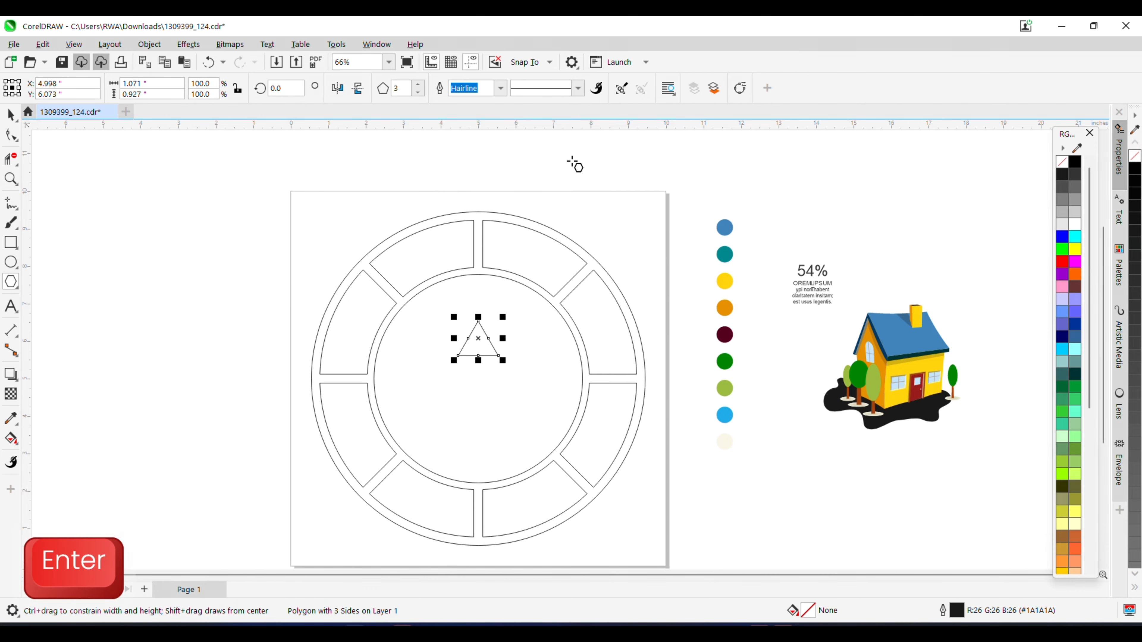
# Resize the triangle around its centre to about 0.67 inches wide and 0.71 inches high
pyautogui.click(12, 118)
pyautogui.scroll(3, 525, 316)
pyautogui.moveTo(478, 355); pyautogui.dragTo(454, 355)
pyautogui.moveTo(421, 308); pyautogui.dragTo(422, 328)
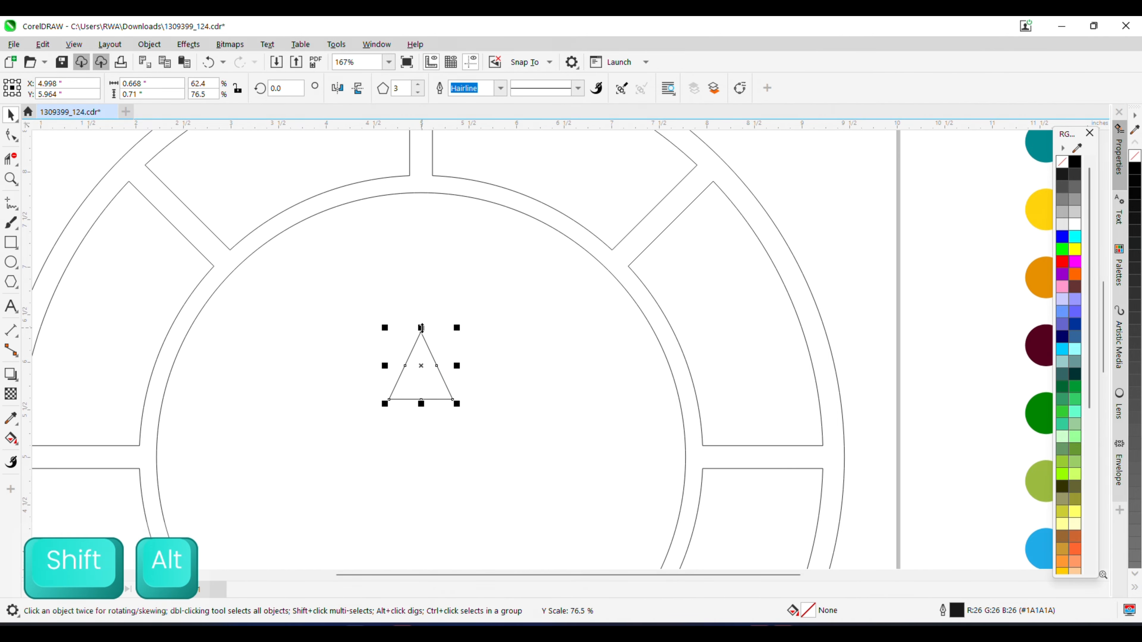
# Flip the triangle to point downward at the top of the inner circle and shrink it to about 0.42 by 0.45 inches
pyautogui.moveTo(421, 403); pyautogui.dragTo(424, 183)
pyautogui.scroll(3, 445, 180)
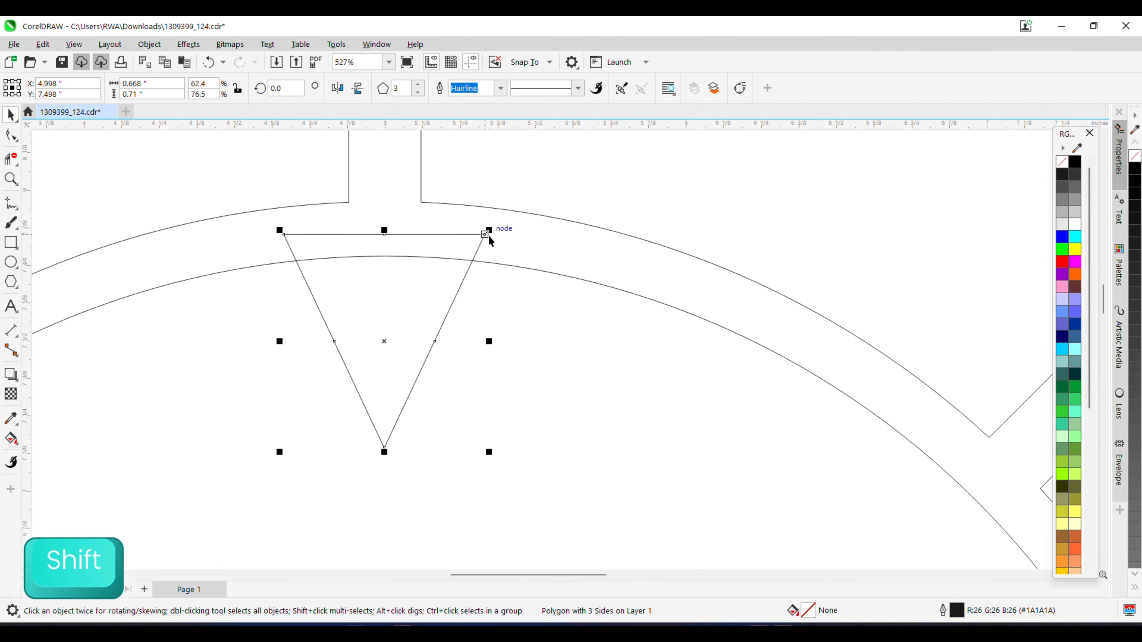
pyautogui.moveTo(489, 230); pyautogui.dragTo(455, 247)
pyautogui.moveTo(403, 280); pyautogui.dragTo(478, 263)
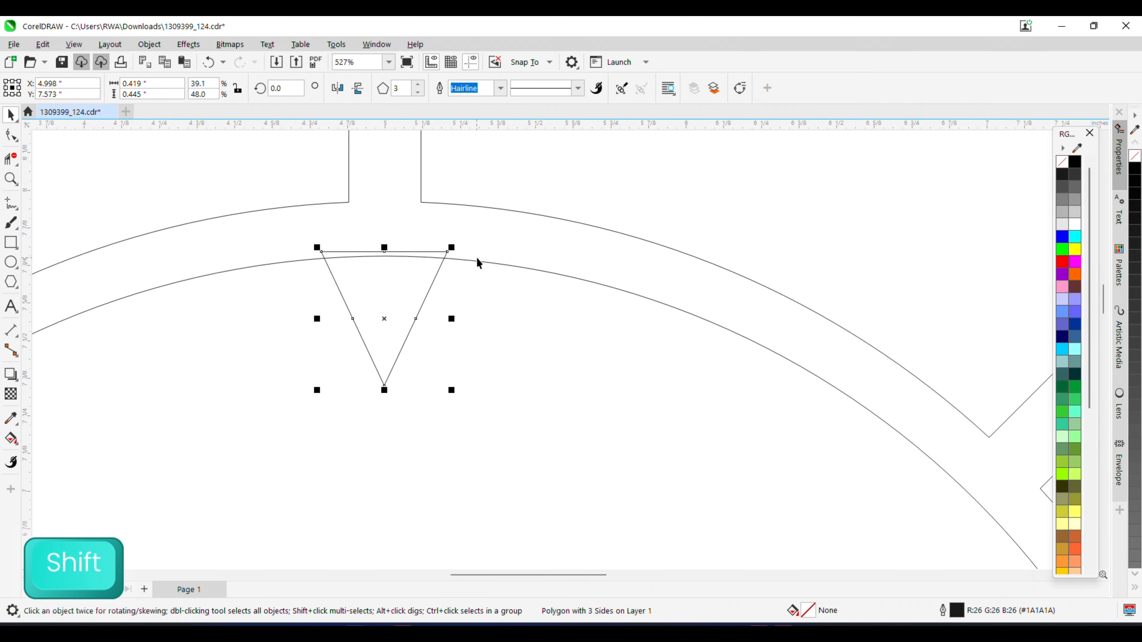
# Align the triangle's centre with the vertical centre axis of the inner circle
pyautogui.keyDown('shift'); pyautogui.click(481, 262); pyautogui.keyUp('shift')
pyautogui.press('c')
pyautogui.scroll(-6, 430, 255)
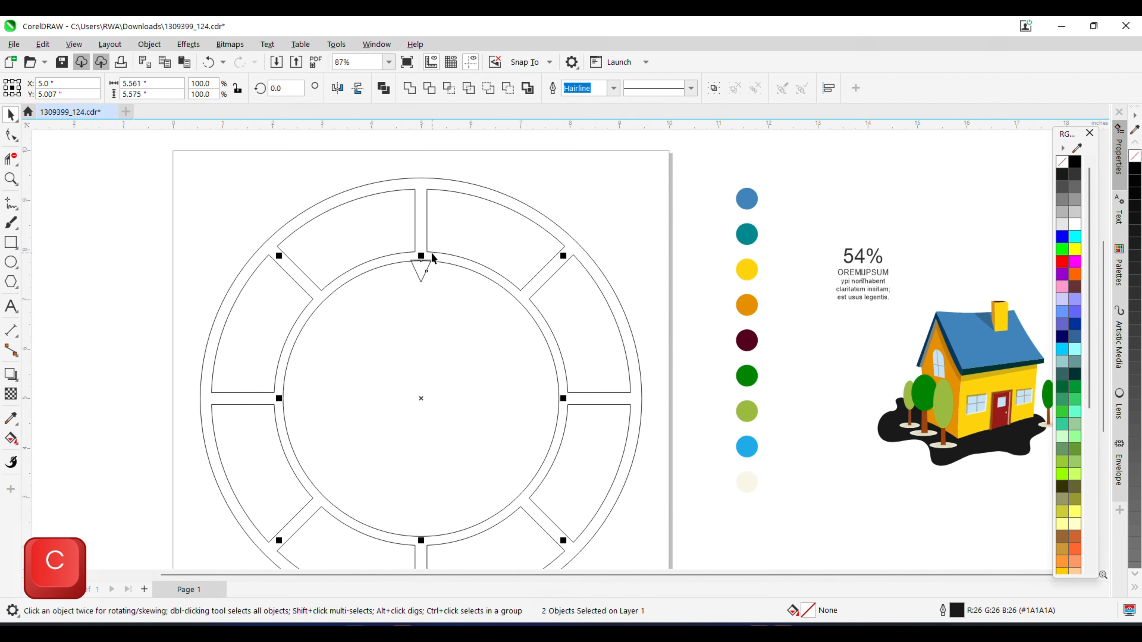
pyautogui.click(437, 238)
pyautogui.scroll(4, 439, 245)
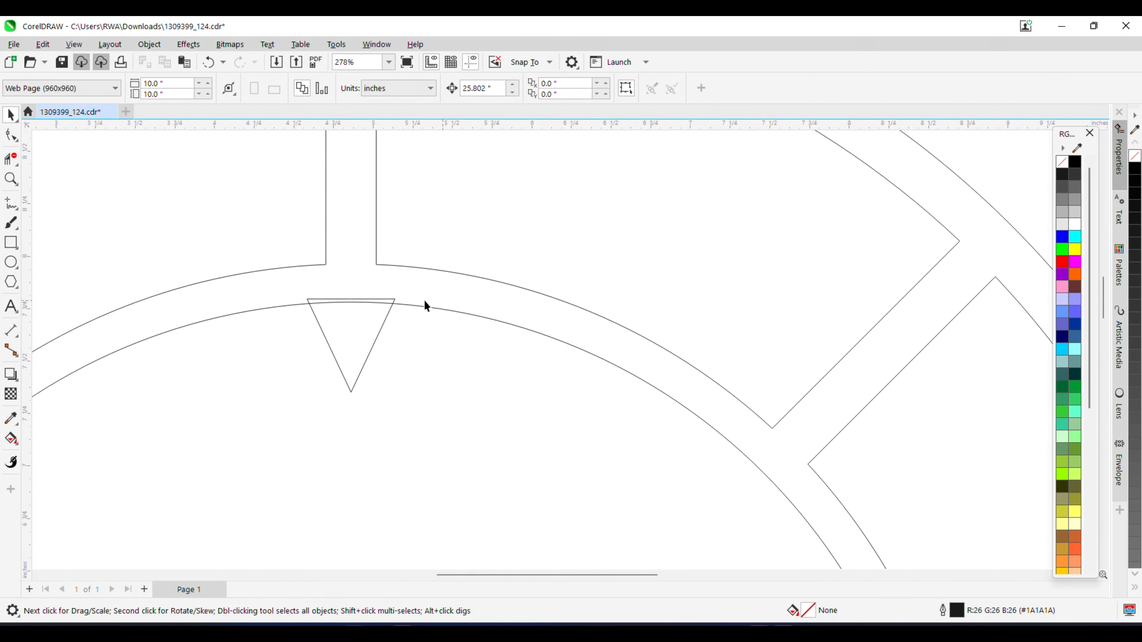
# Move the triangle's rotation centre to the middle of the wheel
pyautogui.click(395, 299)
pyautogui.scroll(-1, 395, 296)
pyautogui.click(395, 296)
pyautogui.scroll(-2, 394, 297)
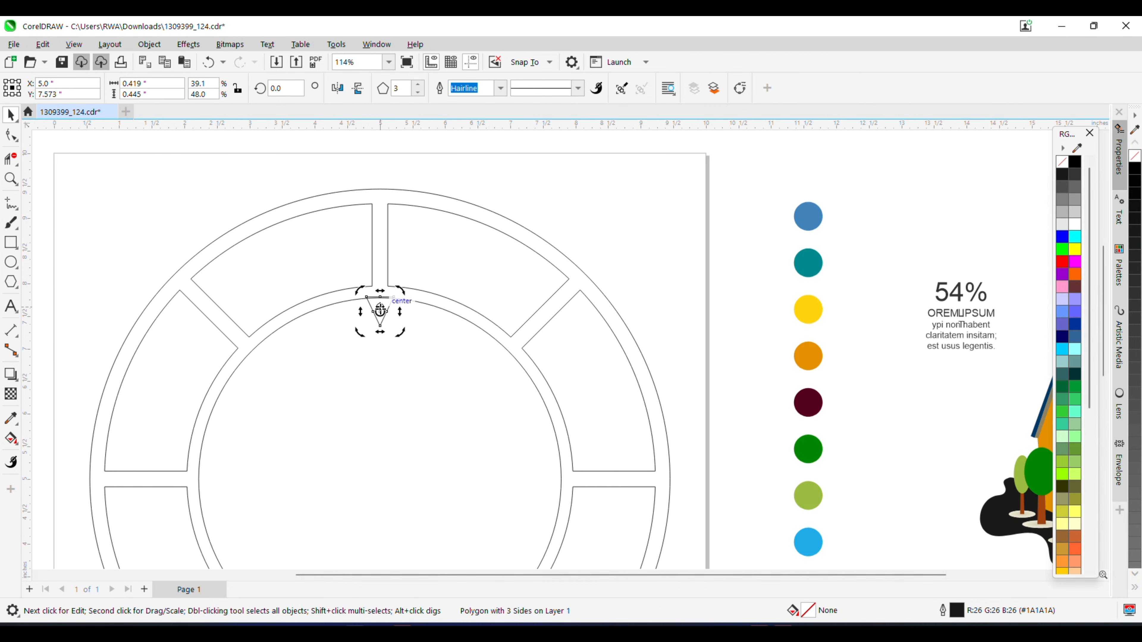
pyautogui.moveTo(380, 309); pyautogui.dragTo(379, 411)
pyautogui.scroll(-1, 442, 248)
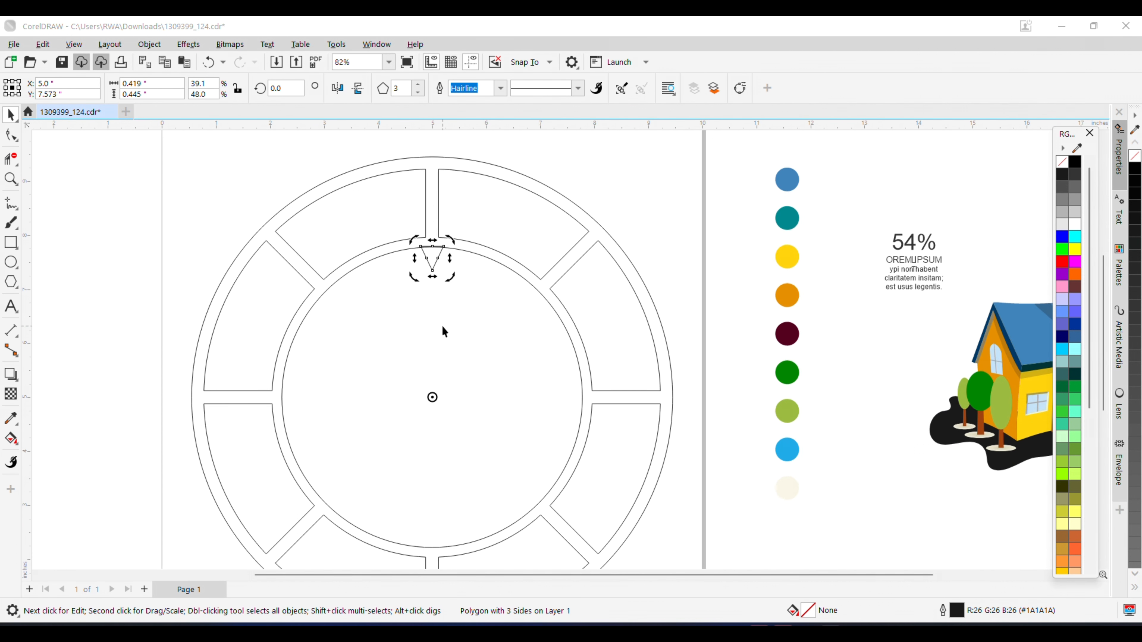
pyautogui.scroll(1, 439, 315)
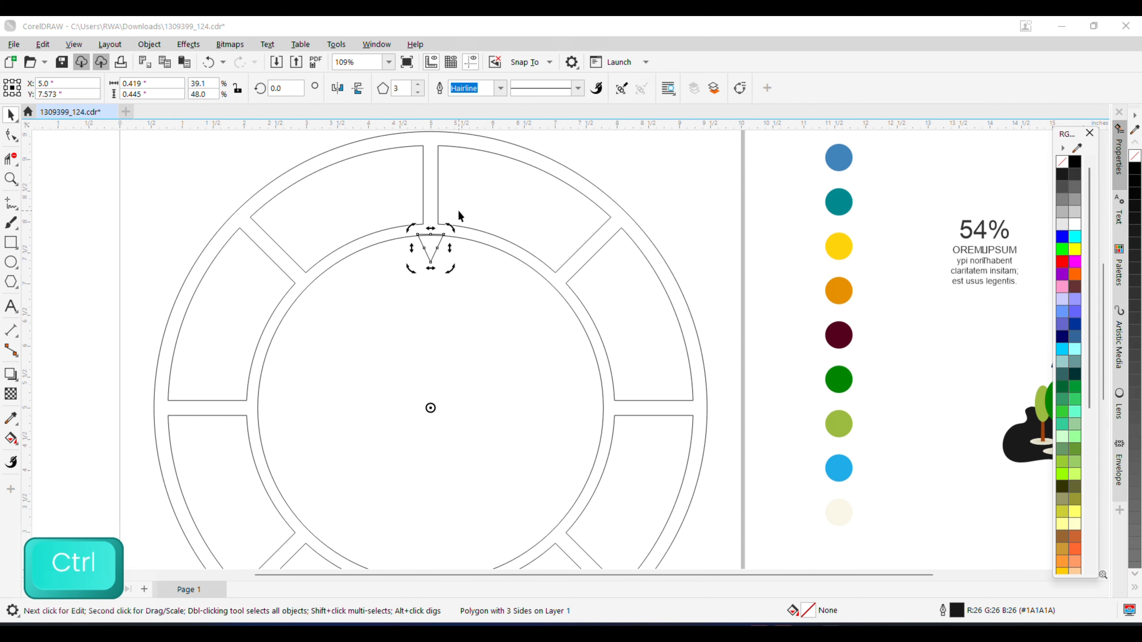
# Try placing rotated duplicates of the triangle around the inner circle, and undo them
pyautogui.hotkey('ctrl', 'd')
pyautogui.moveTo(451, 227); pyautogui.dragTo(521, 239)
pyautogui.hotkey('ctrl', 'd')
pyautogui.hotkey('ctrl', 'z')
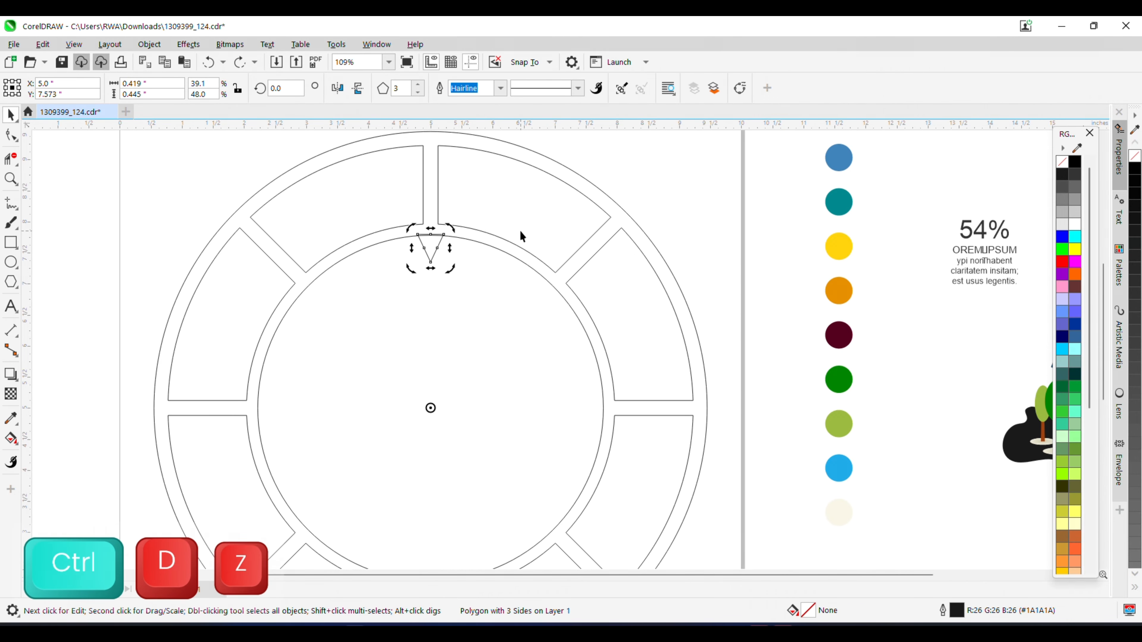
pyautogui.hotkey('ctrl', 'z')
# Set the triangle's rotation centre at the centre of the wheel again
pyautogui.scroll(-1, 486, 245)
pyautogui.scroll(1, 446, 243)
pyautogui.click(448, 243)
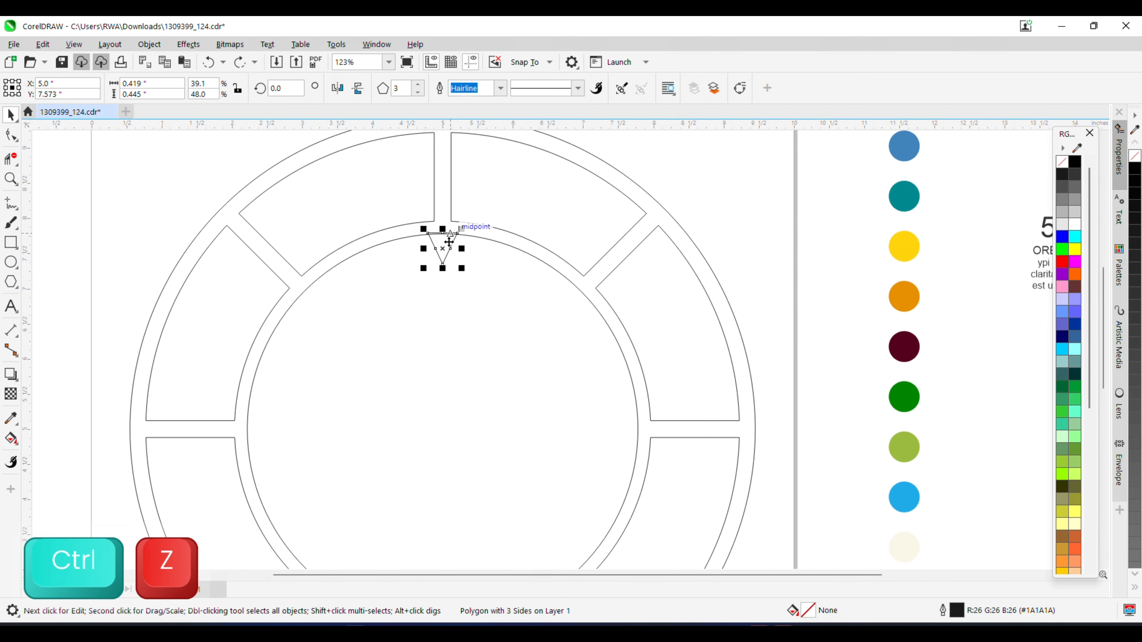
pyautogui.scroll(-1, 450, 242)
pyautogui.click(450, 244)
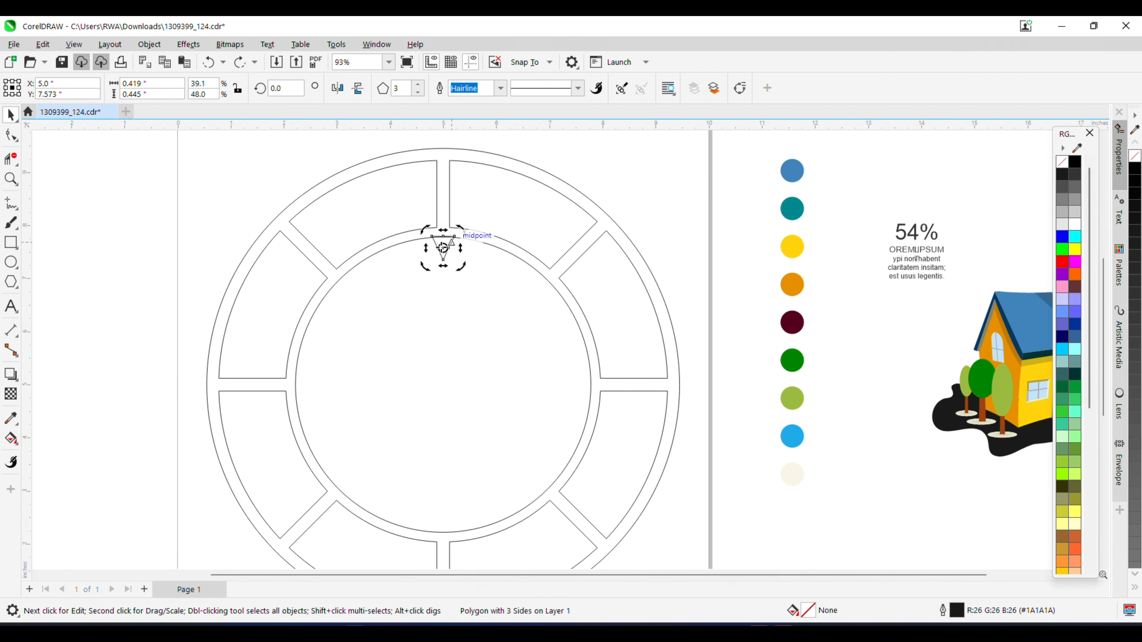
pyautogui.moveTo(443, 247); pyautogui.dragTo(442, 303)
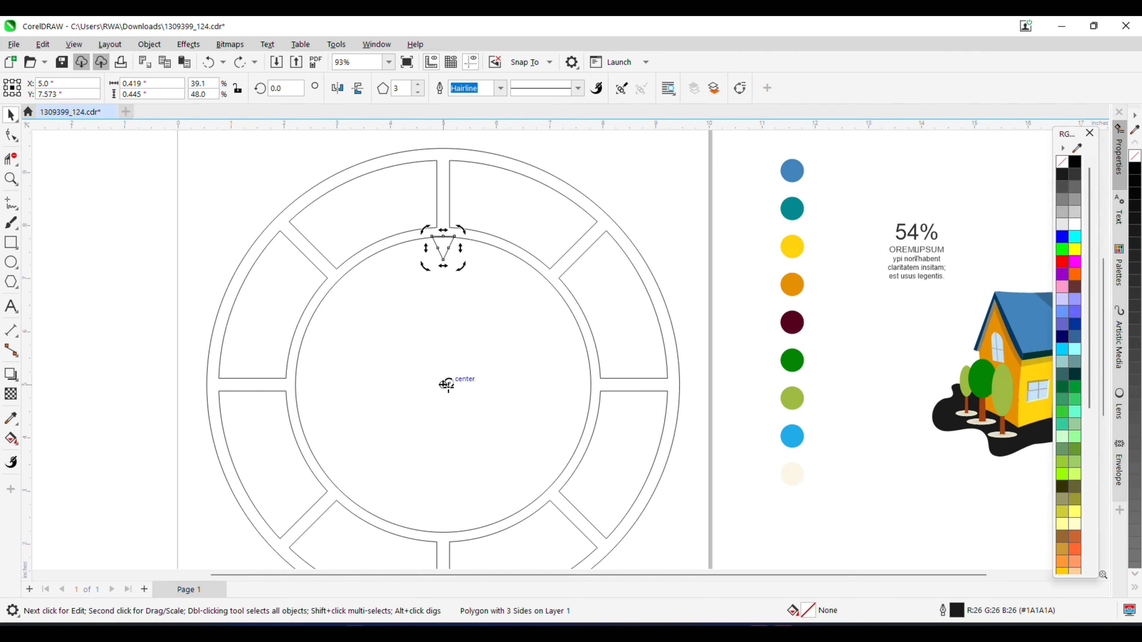
pyautogui.hotkey('ctrl', 'd')
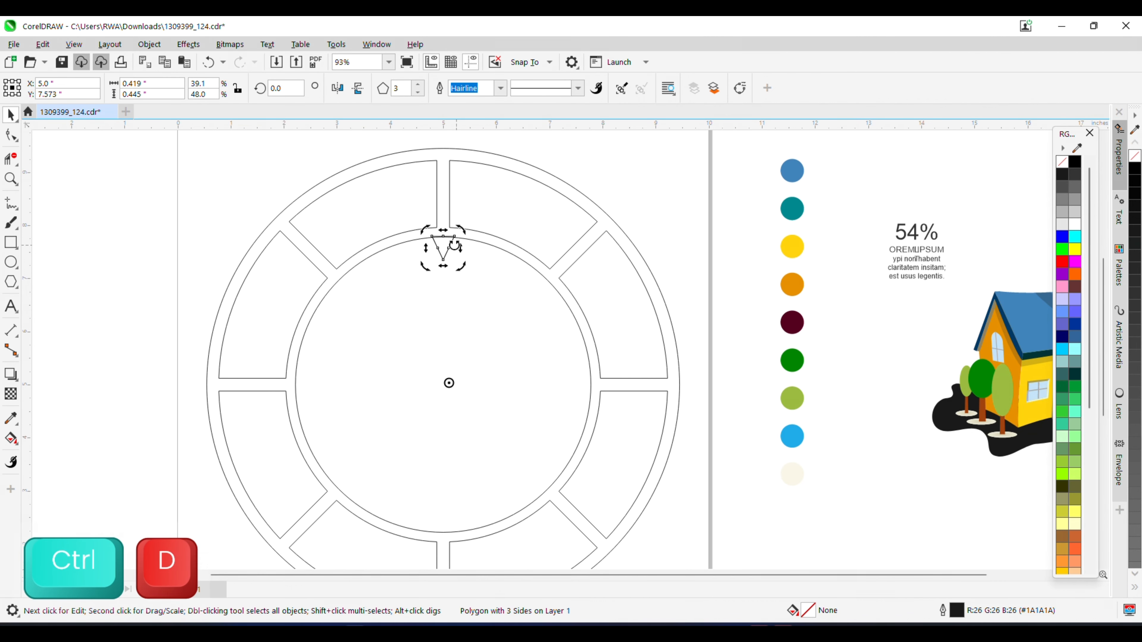
pyautogui.click(456, 239)
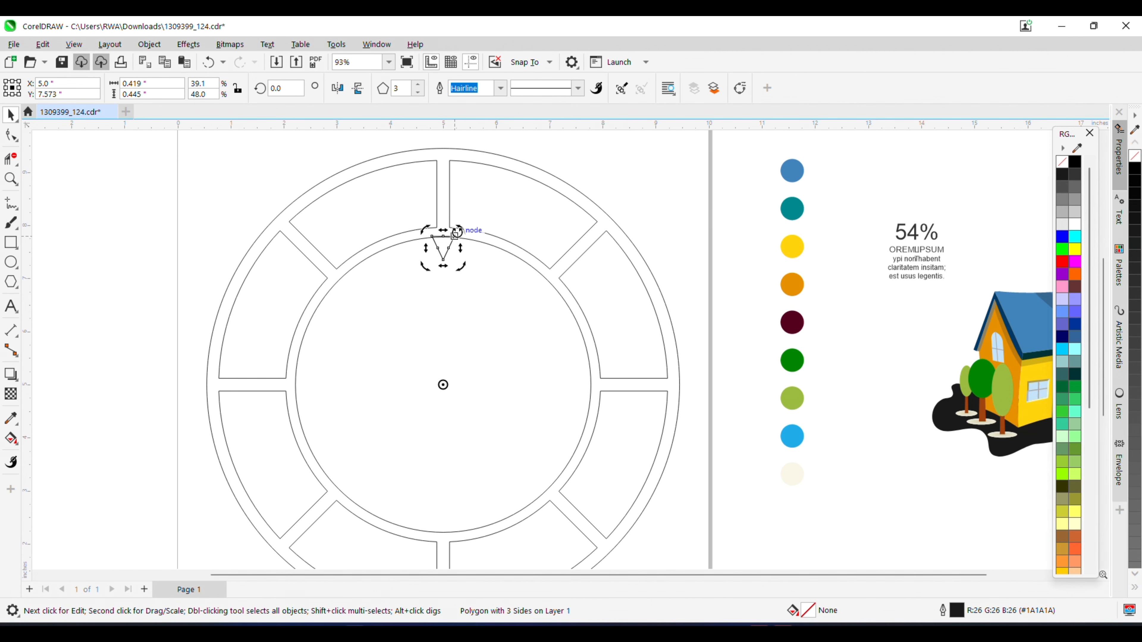
# Create a copy of the triangle rotated 45 degrees clockwise and repeat it until eight triangles ring the inner circle
pyautogui.moveTo(459, 231); pyautogui.dragTo(595, 286)
pyautogui.hotkey('ctrl', 'd')
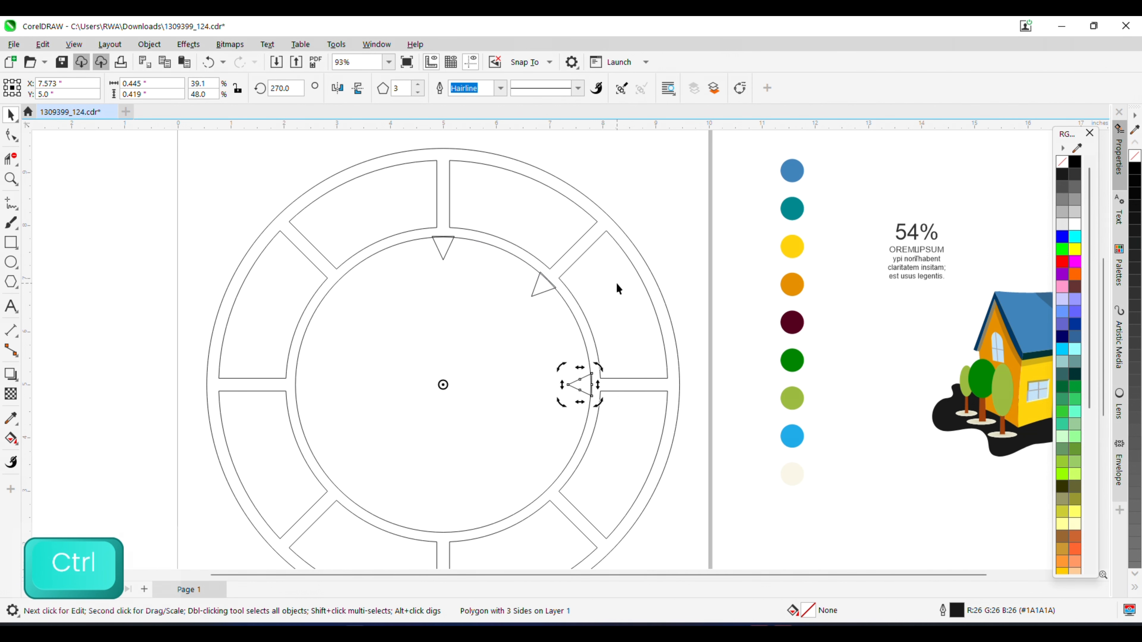
pyautogui.hotkey('ctrl', 'd')
pyautogui.hotkey('ctrl', 'd')
pyautogui.hotkey('ctrl', 'd')
pyautogui.hotkey('ctrl', 'd')
pyautogui.hotkey('ctrl', 'd')
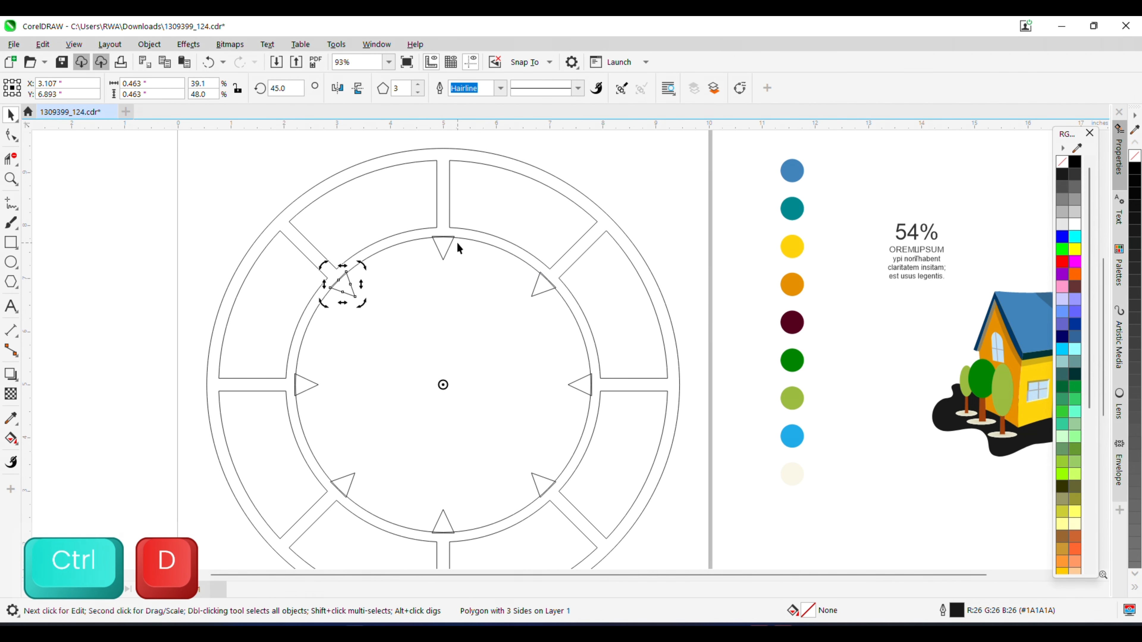
# Select all eight triangles and rotate them together about 23 degrees clockwise around the wheel's centre, placing them between the spokes
pyautogui.keyDown('shift'); pyautogui.click(431, 239); pyautogui.keyUp('shift')
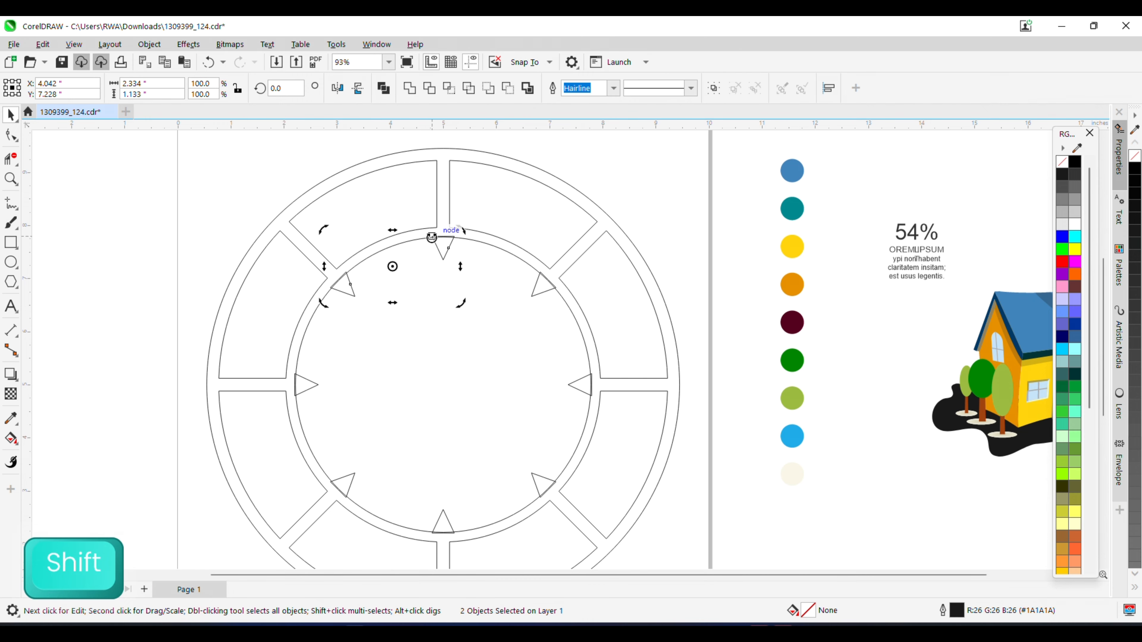
pyautogui.keyDown('shift'); pyautogui.click(539, 275); pyautogui.keyUp('shift')
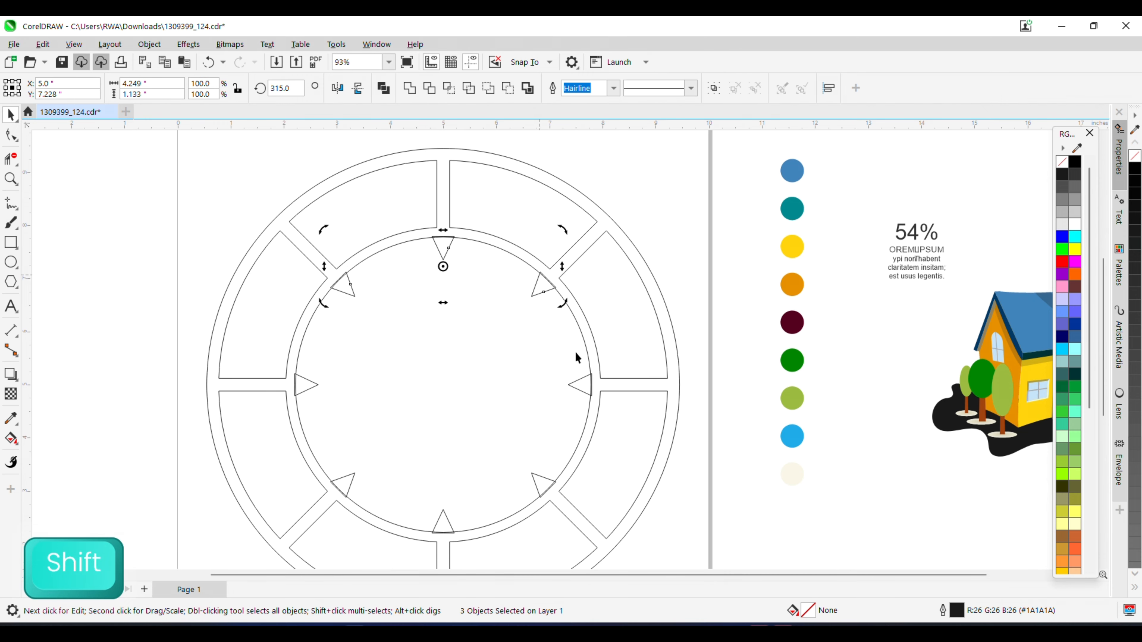
pyautogui.keyDown('shift'); pyautogui.click(586, 381); pyautogui.keyUp('shift')
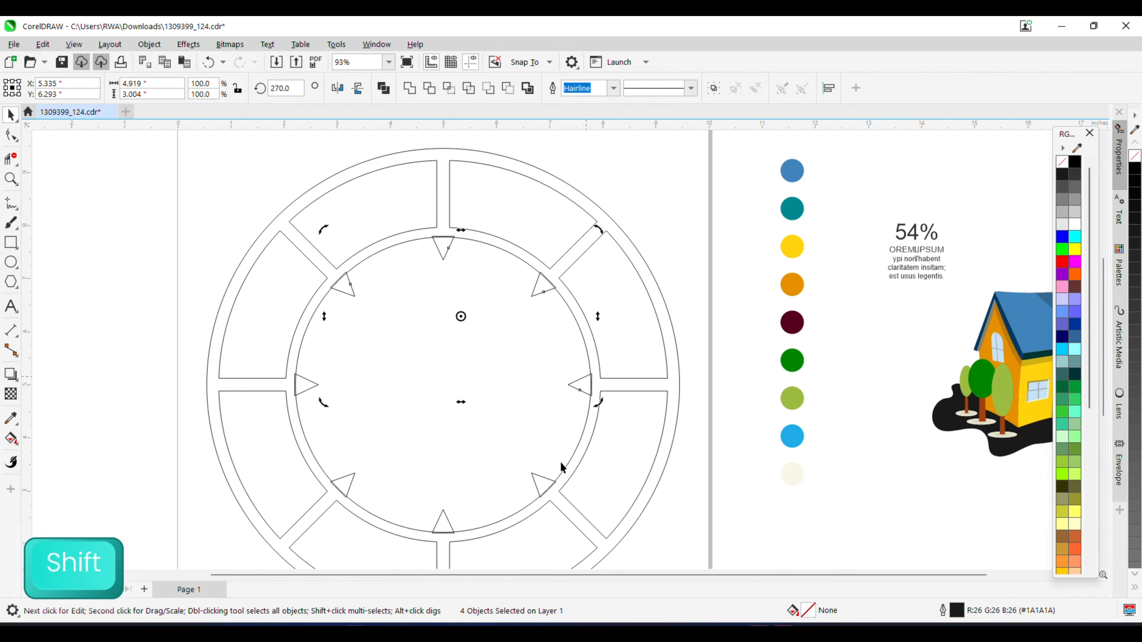
pyautogui.keyDown('shift'); pyautogui.click(551, 481); pyautogui.keyUp('shift')
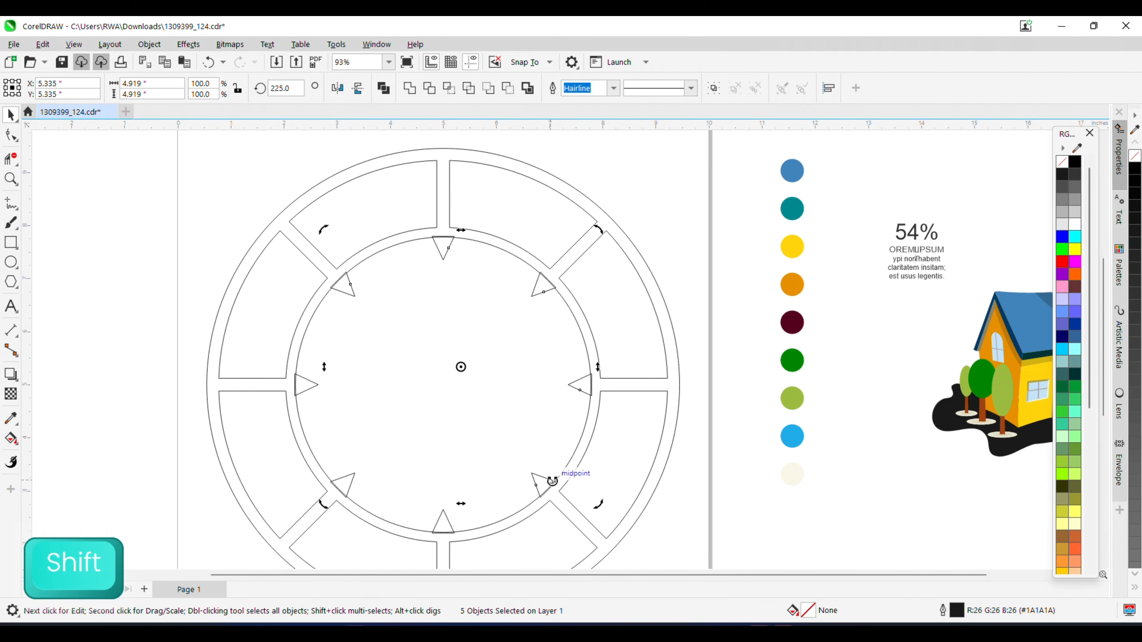
pyautogui.moveTo(548, 479); pyautogui.dragTo(538, 396)
pyautogui.hotkey('ctrl', 'z')
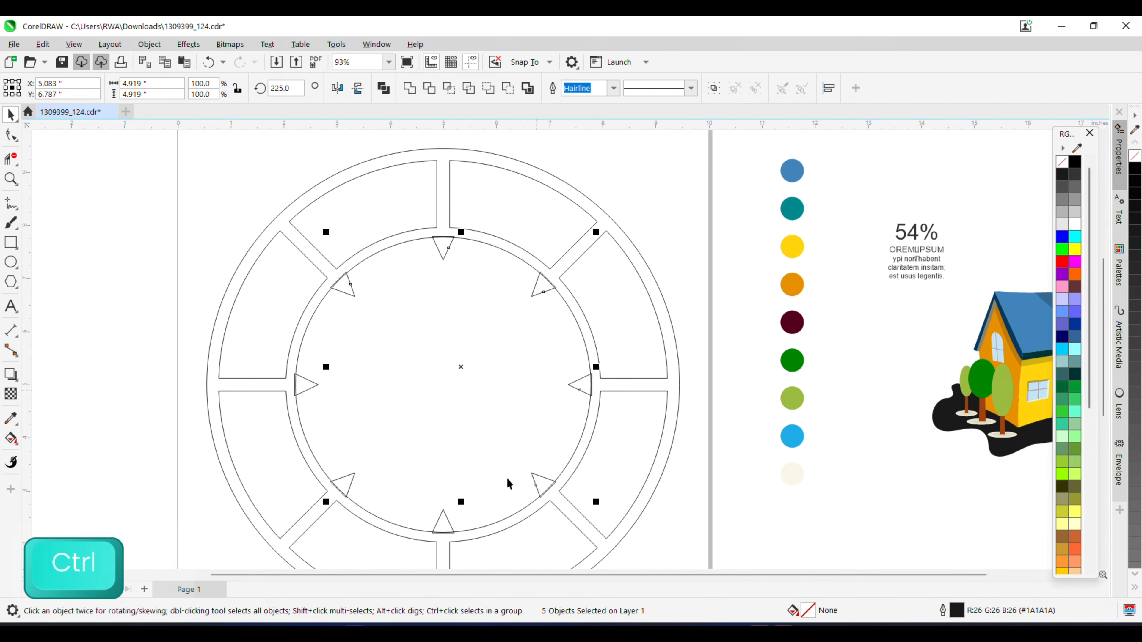
pyautogui.keyDown('shift'); pyautogui.click(448, 527); pyautogui.keyUp('shift')
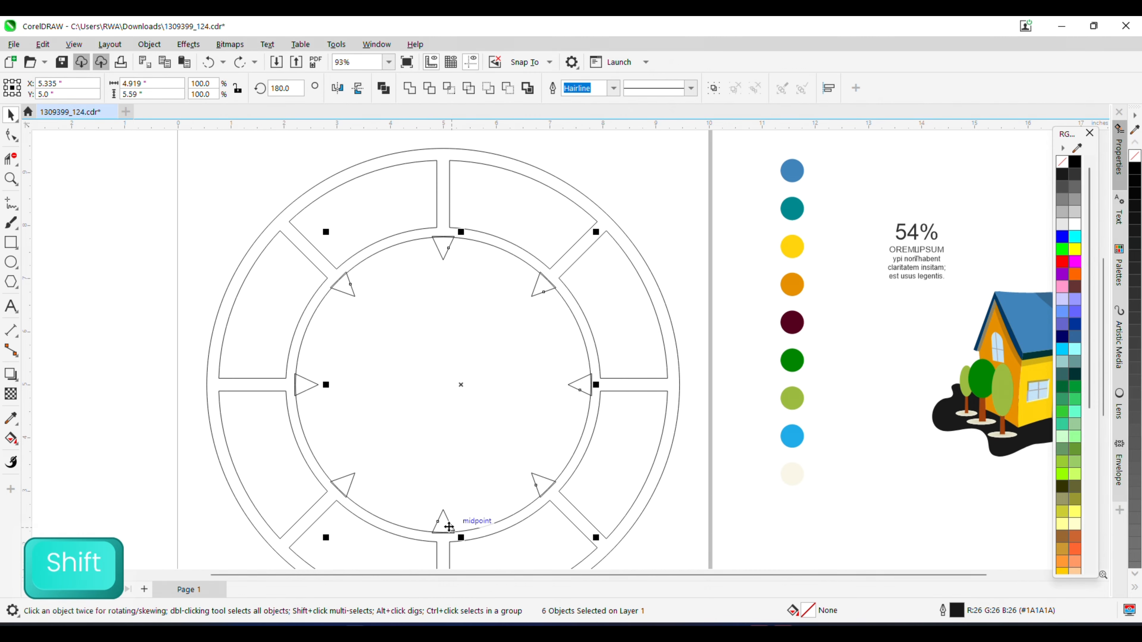
pyautogui.keyDown('shift'); pyautogui.click(353, 480); pyautogui.keyUp('shift')
pyautogui.moveTo(357, 471); pyautogui.dragTo(504, 430)
pyautogui.hotkey('ctrl', 'z')
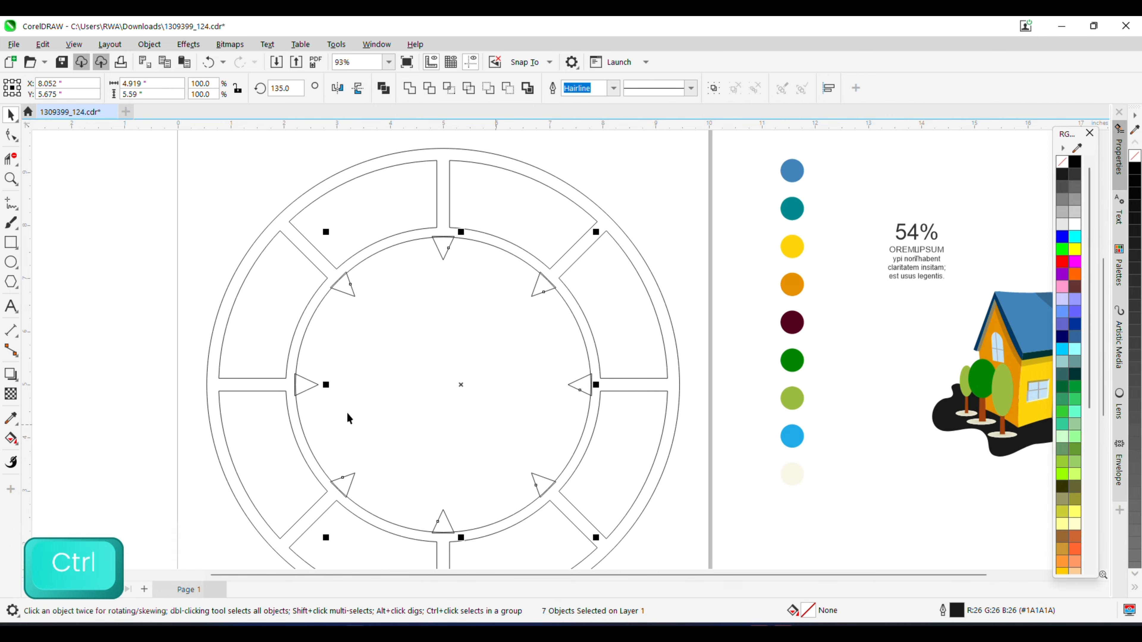
pyautogui.keyDown('shift'); pyautogui.click(303, 391); pyautogui.keyUp('shift')
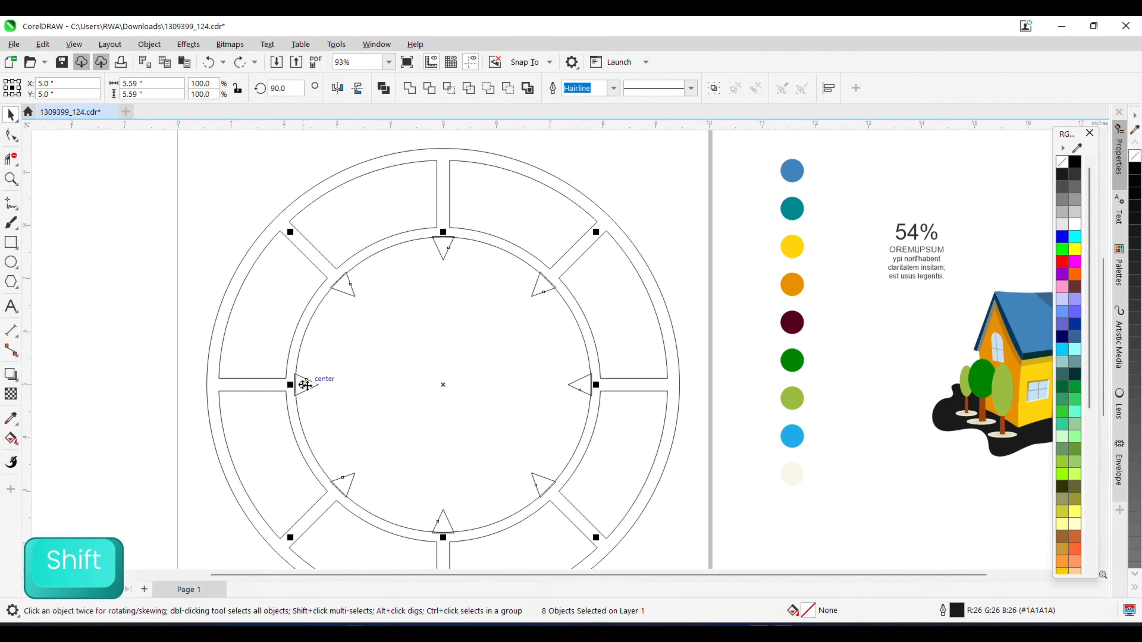
pyautogui.moveTo(305, 390); pyautogui.dragTo(330, 416)
pyautogui.hotkey('ctrl', 'z')
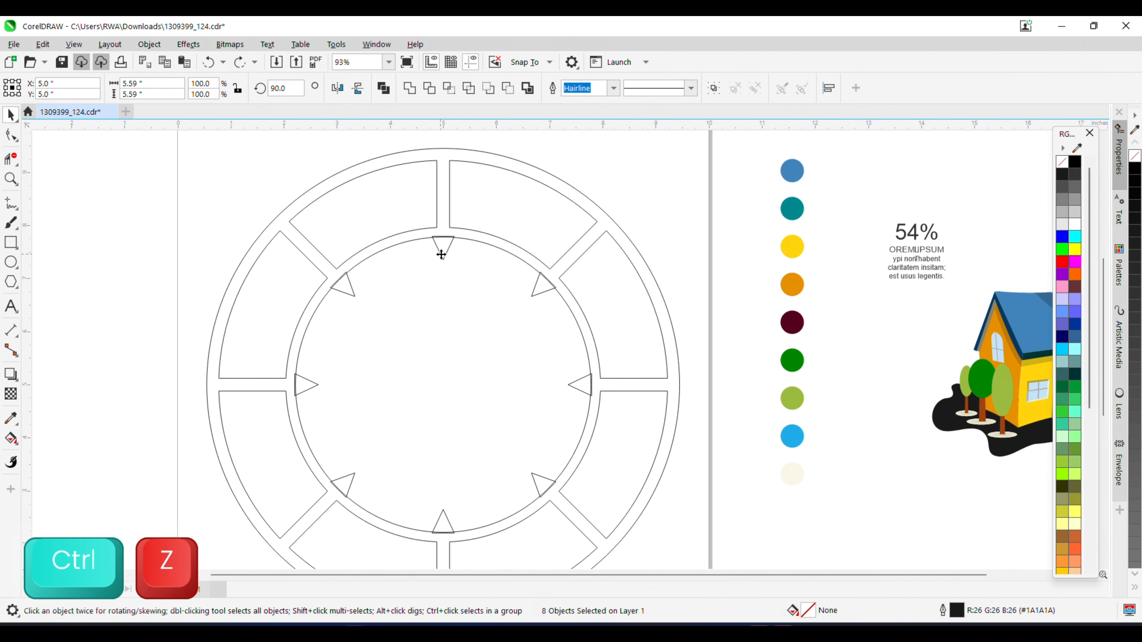
pyautogui.click(441, 250)
pyautogui.moveTo(600, 230); pyautogui.dragTo(669, 300)
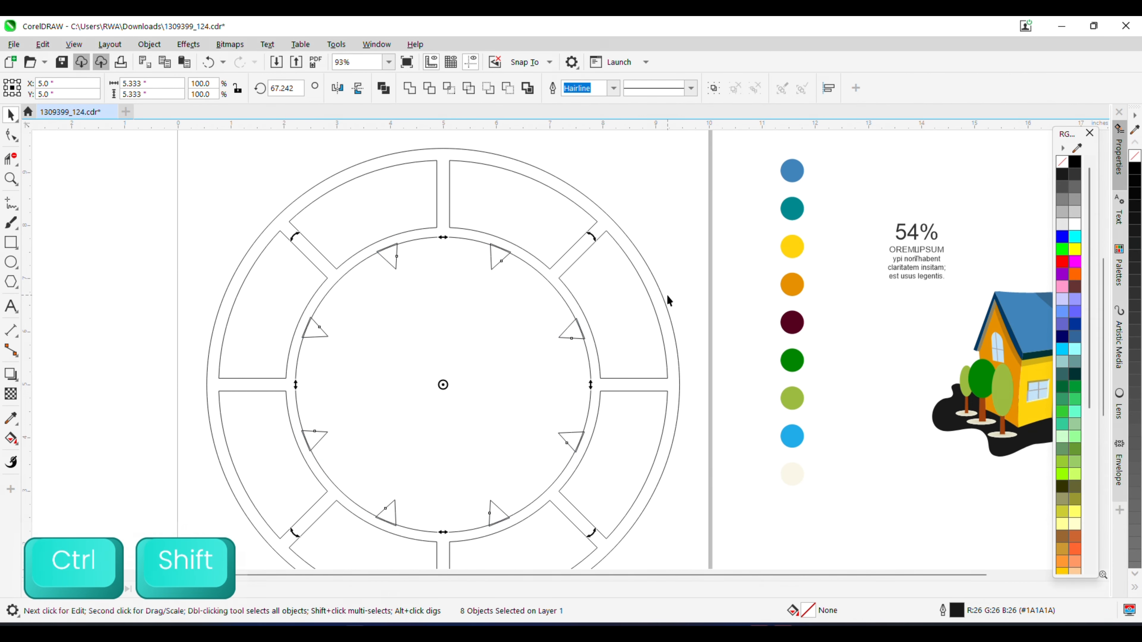
# Delete the overlapping segments where the two top triangles meet the inner circle using Virtual Segment Delete
pyautogui.click(148, 314)
pyautogui.scroll(1, 225, 285)
pyautogui.click(11, 204)
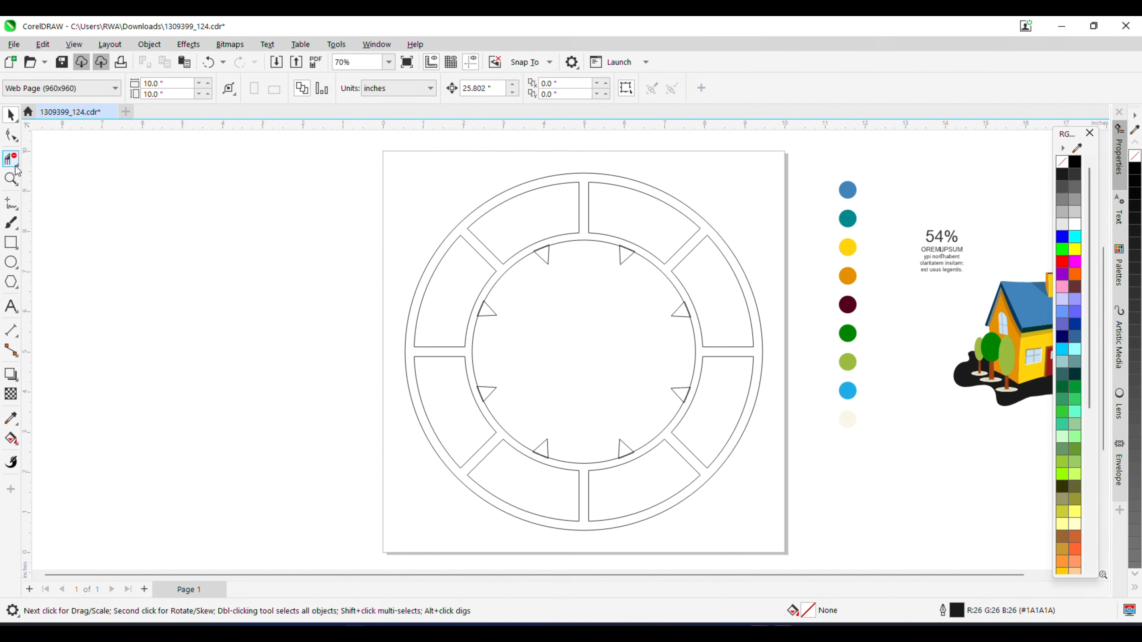
pyautogui.moveTo(11, 160)
pyautogui.click(49, 198)
pyautogui.scroll(5, 408, 187)
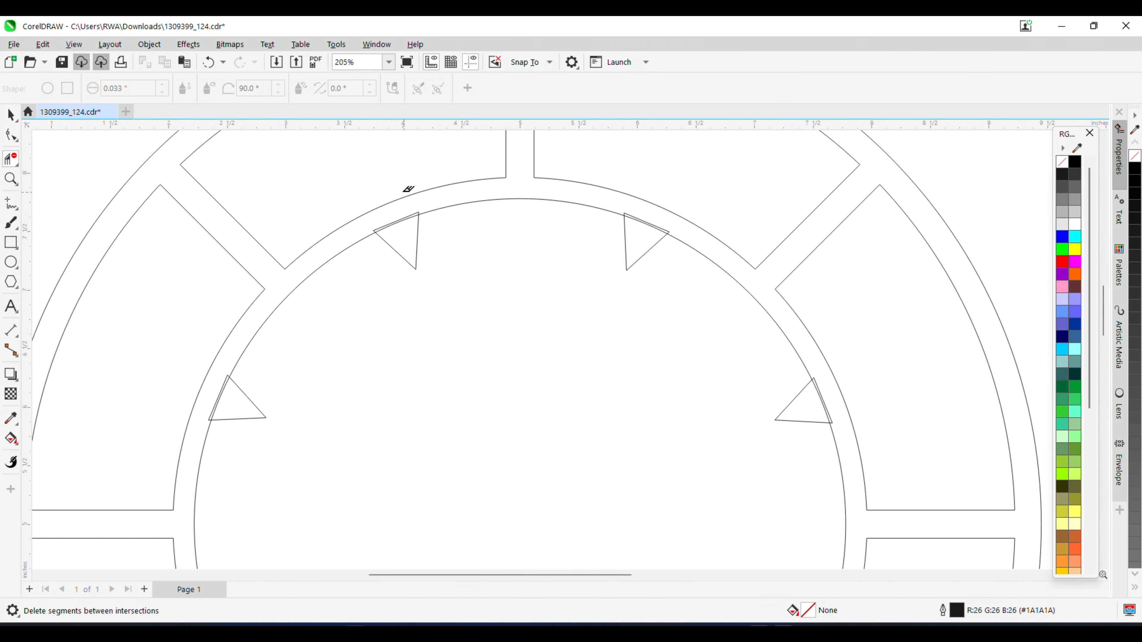
pyautogui.scroll(-4, 428, 247)
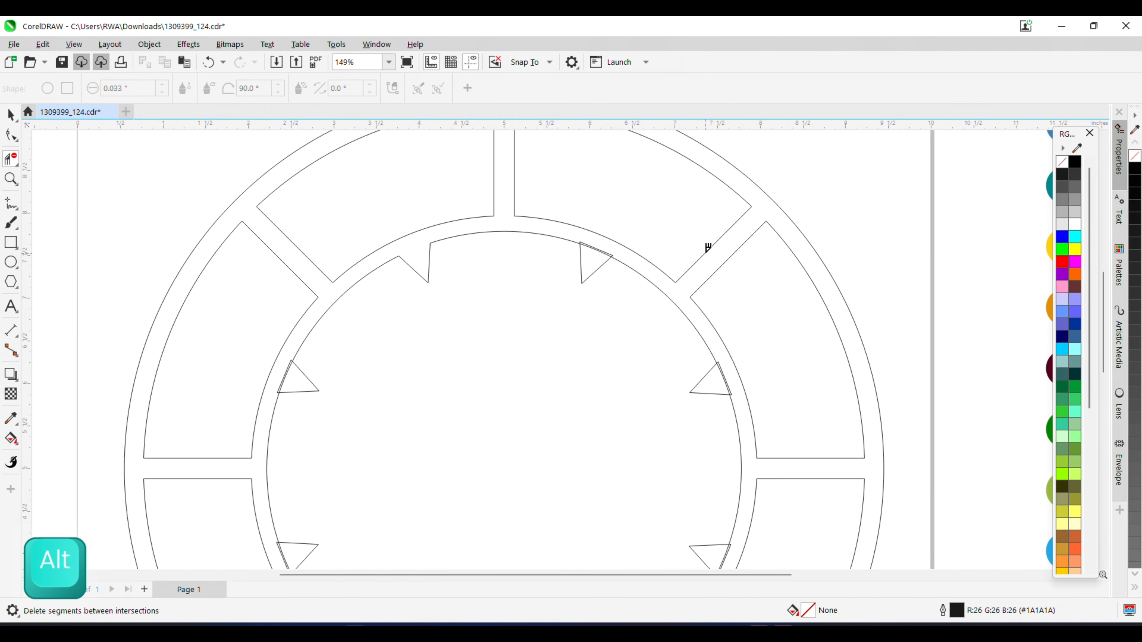
pyautogui.scroll(4, 502, 253)
pyautogui.moveTo(471, 260); pyautogui.dragTo(472, 221)
pyautogui.scroll(-3, 473, 220)
# Delete the overlapping segments between the two right-side triangles and the inner circle, undoing any wrong cut
pyautogui.scroll(2, 609, 375)
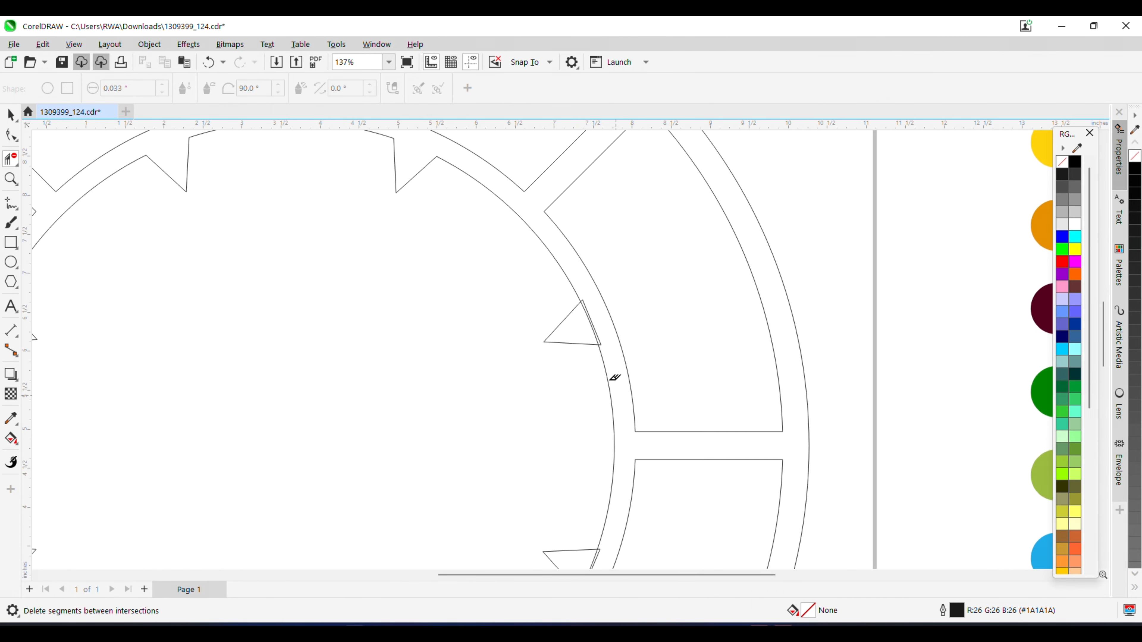
pyautogui.moveTo(576, 298); pyautogui.dragTo(646, 288)
pyautogui.hotkey('ctrl', 'z')
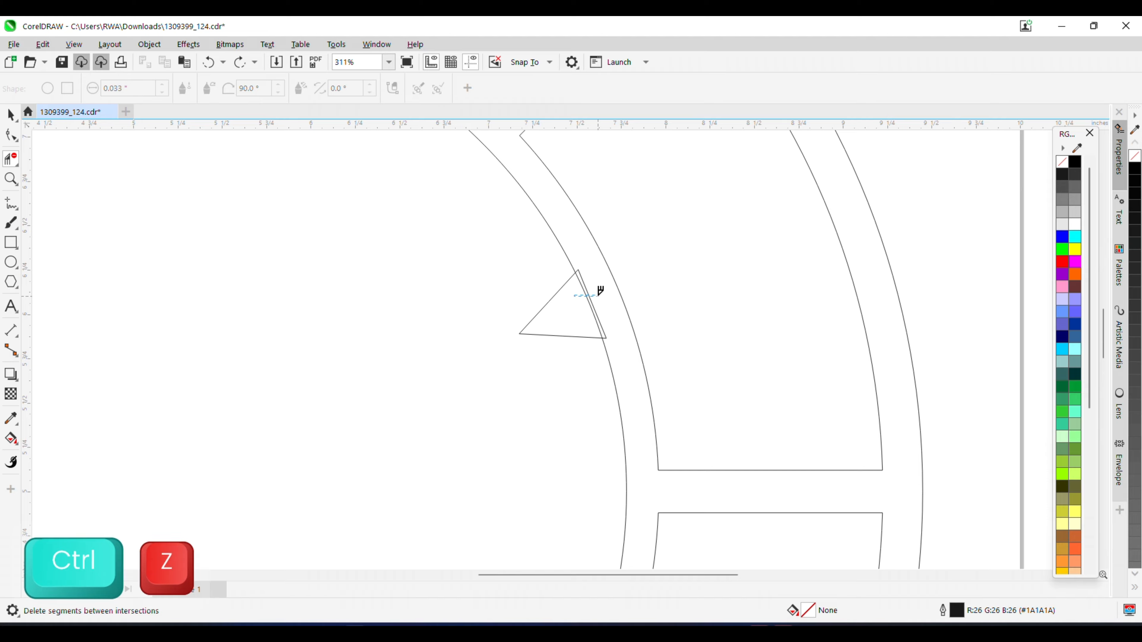
pyautogui.scroll(-3, 599, 288)
pyautogui.scroll(3, 652, 385)
pyautogui.moveTo(516, 490); pyautogui.dragTo(537, 499)
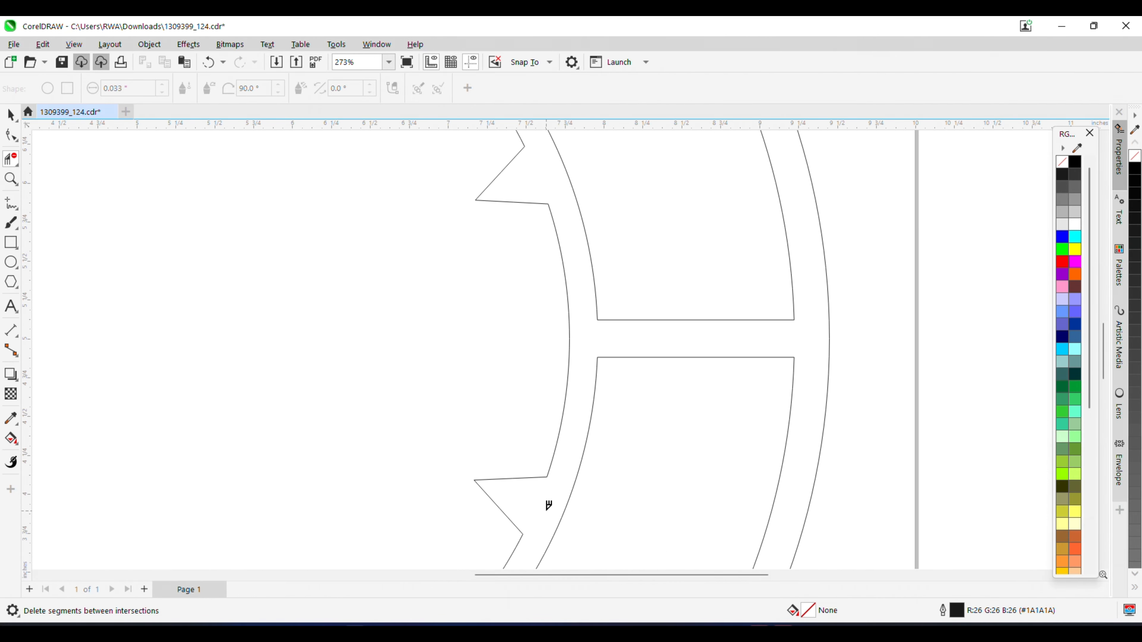
# Delete the overlapping segments where the two bottom triangles cross the inner circle
pyautogui.scroll(-3, 549, 505)
pyautogui.scroll(4, 502, 413)
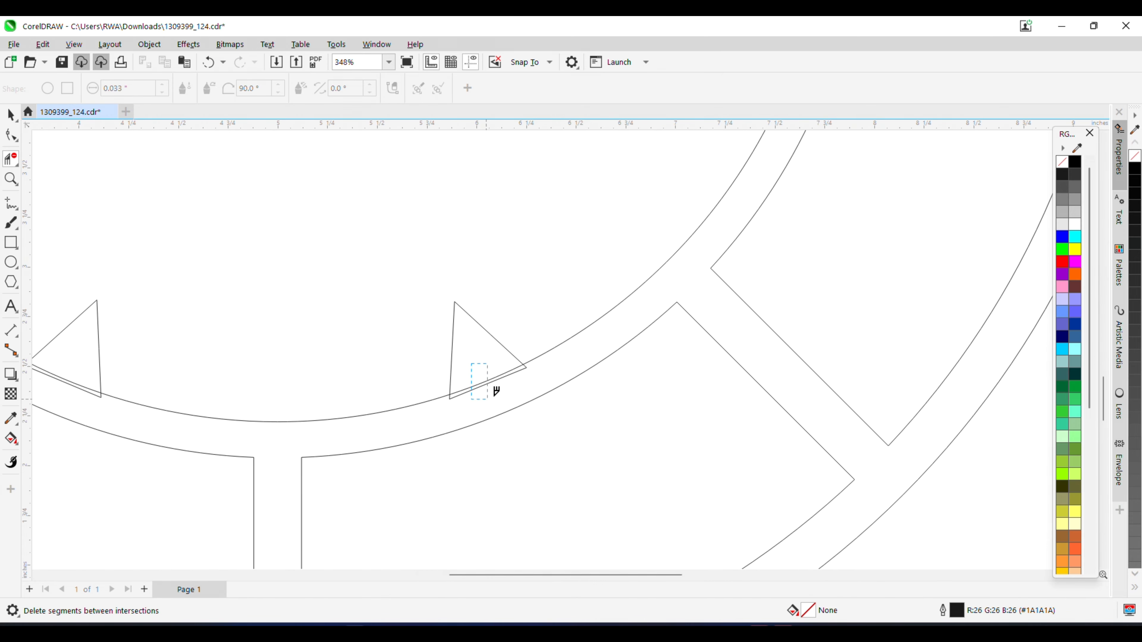
pyautogui.moveTo(494, 396); pyautogui.dragTo(496, 398)
pyautogui.scroll(-3, 503, 387)
pyautogui.scroll(5, 288, 367)
pyautogui.moveTo(405, 361); pyautogui.dragTo(415, 408)
pyautogui.scroll(-3, 485, 418)
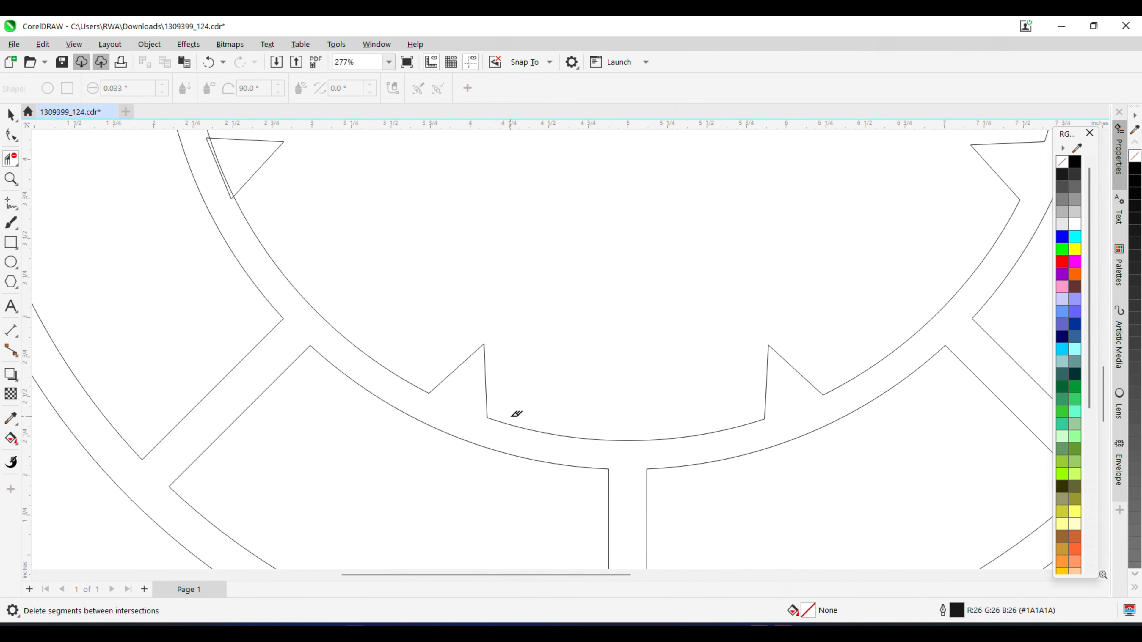
# Delete the overlapping segments on the two left-side triangles so all eight pointers merge with the inner circle
pyautogui.scroll(3, 203, 140)
pyautogui.scroll(-5, 429, 336)
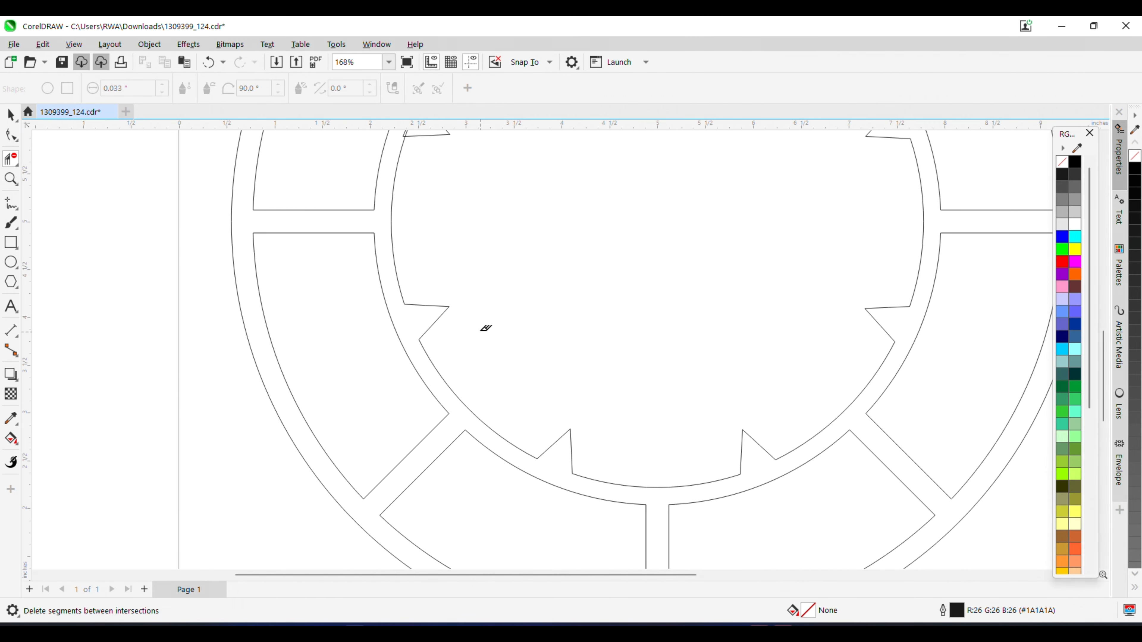
pyautogui.scroll(-3, 486, 328)
pyautogui.scroll(6, 427, 299)
pyautogui.scroll(-2, 426, 361)
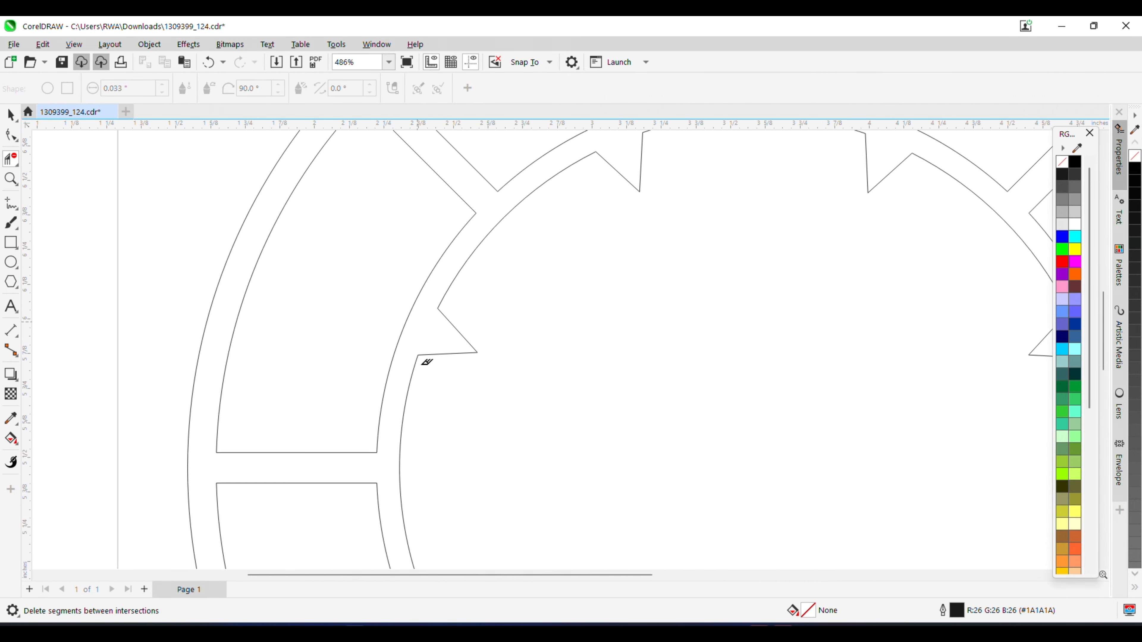
# Fill the wheel's frame of rings, spokes and pointers with black using Smart Fill
pyautogui.scroll(-6, 426, 362)
pyautogui.scroll(1, 531, 252)
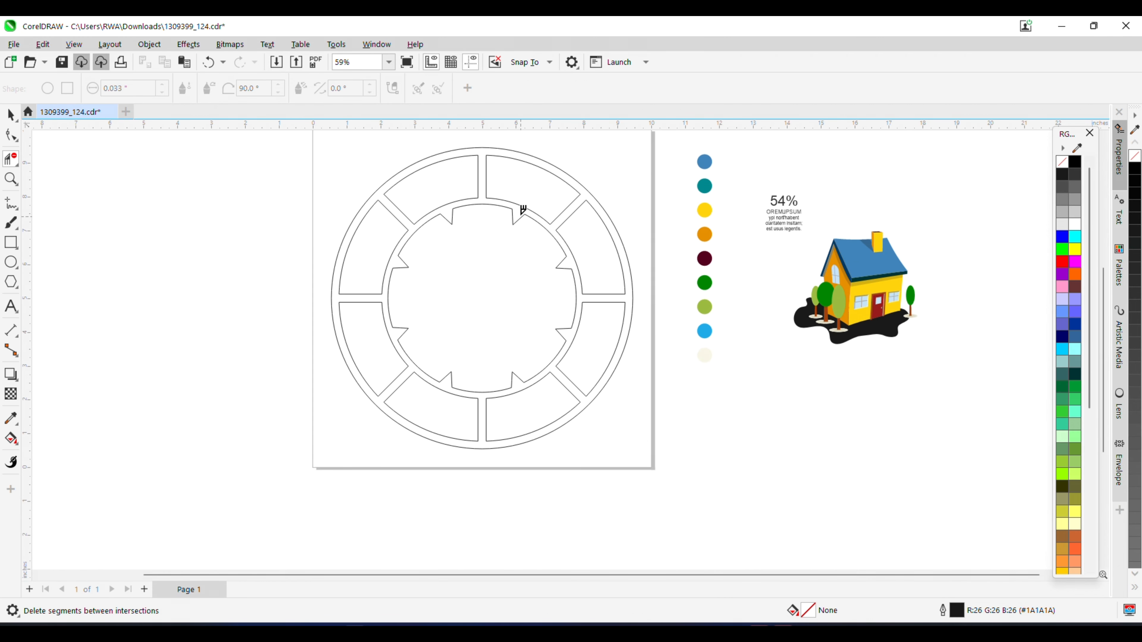
pyautogui.scroll(2, 412, 283)
pyautogui.scroll(-1, 208, 314)
pyautogui.click(12, 443)
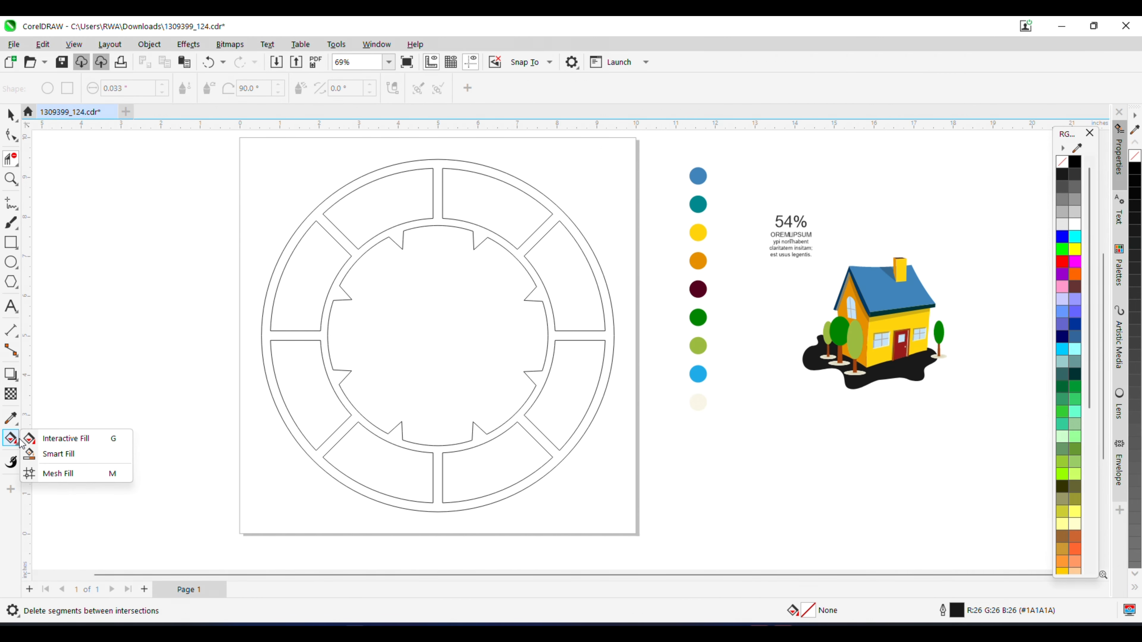
pyautogui.click(43, 454)
pyautogui.click(449, 162)
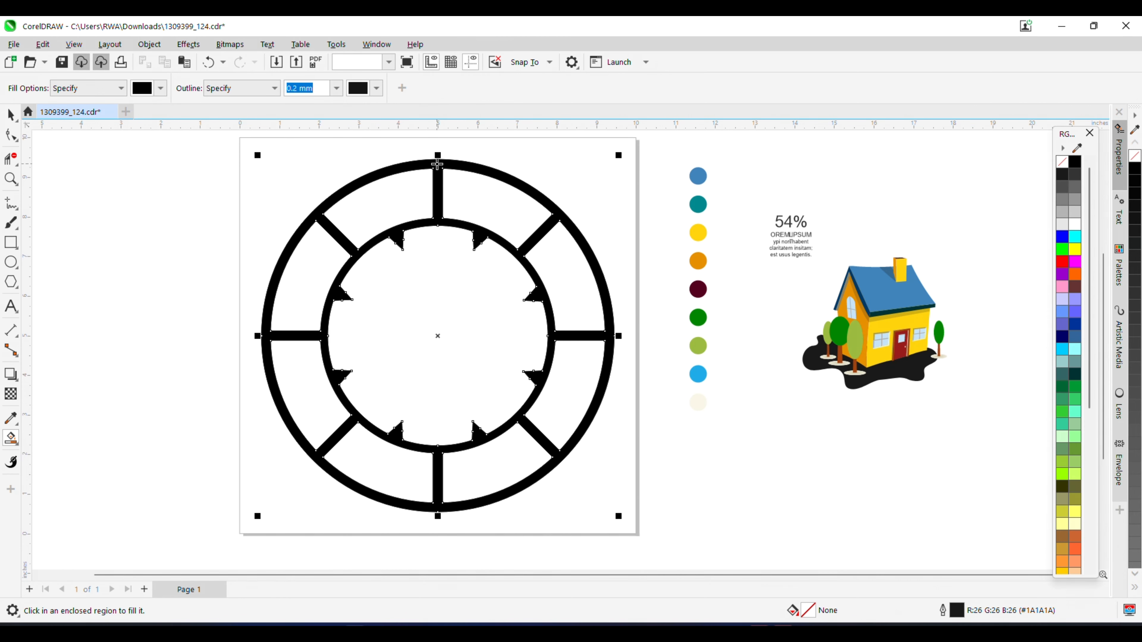
# Create black Smart Fill shapes in all eight segments of the wheel
pyautogui.click(479, 192)
pyautogui.click(562, 267)
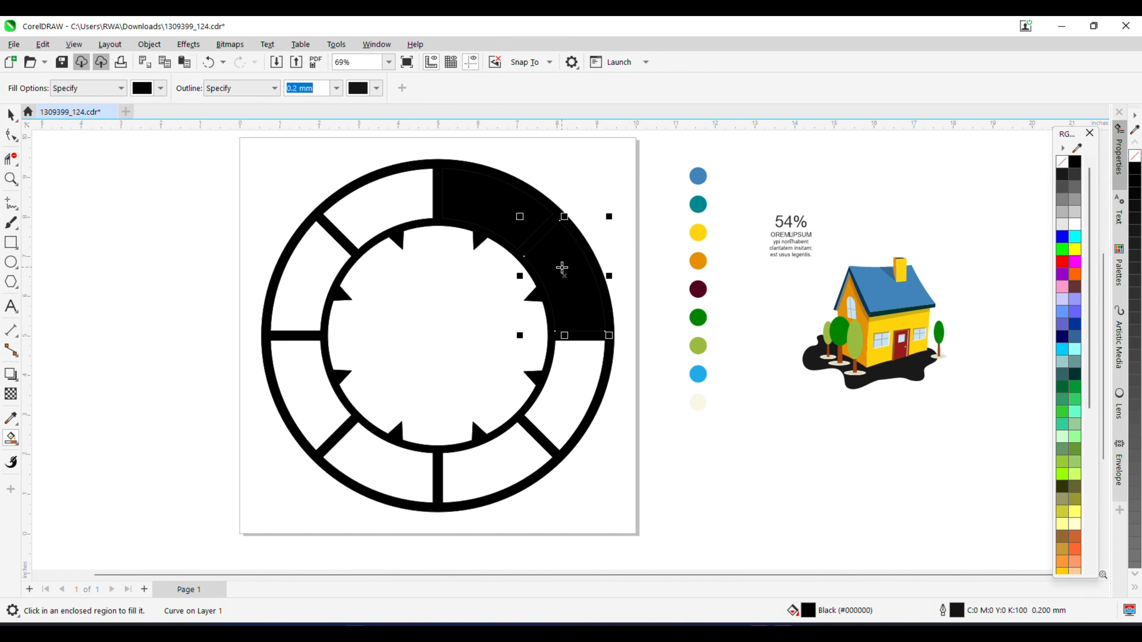
pyautogui.click(575, 373)
pyautogui.click(494, 454)
pyautogui.click(355, 441)
pyautogui.click(307, 403)
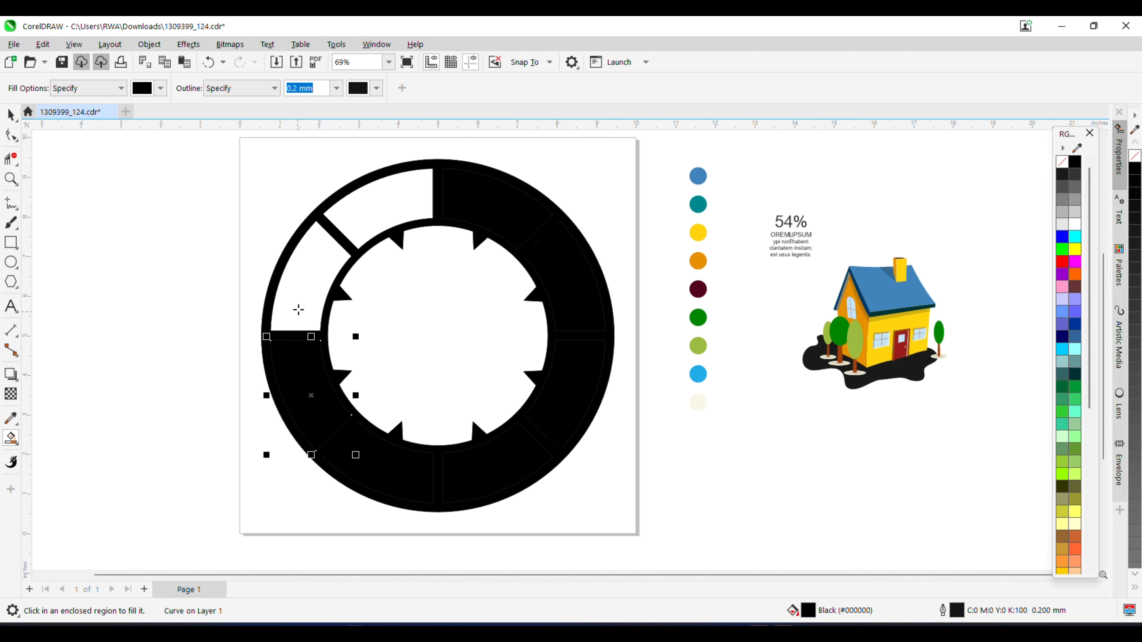
pyautogui.click(300, 309)
pyautogui.click(376, 223)
# Copy the sky blue, light green and dark green swatch fills onto the top-left, top-right and upper-right wheel segments
pyautogui.click(10, 116)
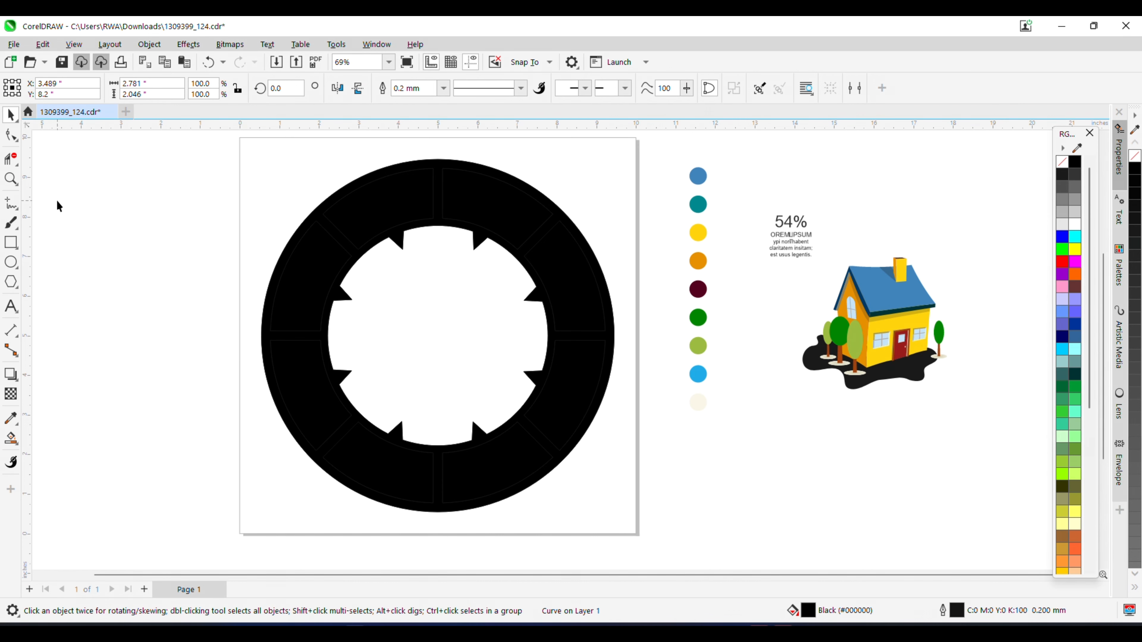
pyautogui.click(399, 208)
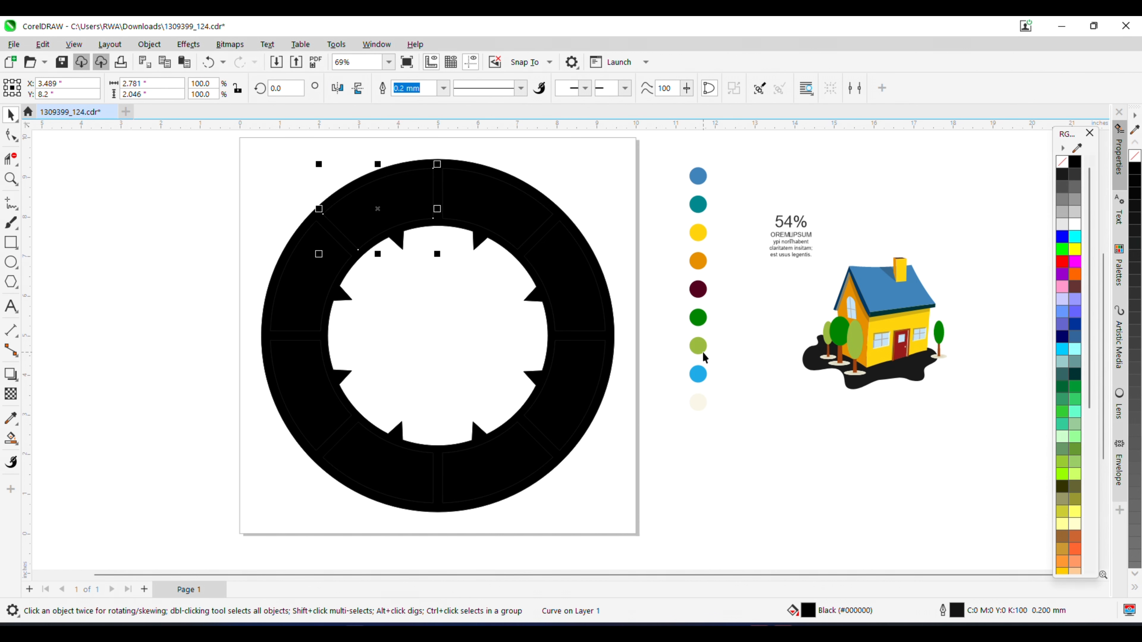
pyautogui.press('f')
pyautogui.click(488, 197)
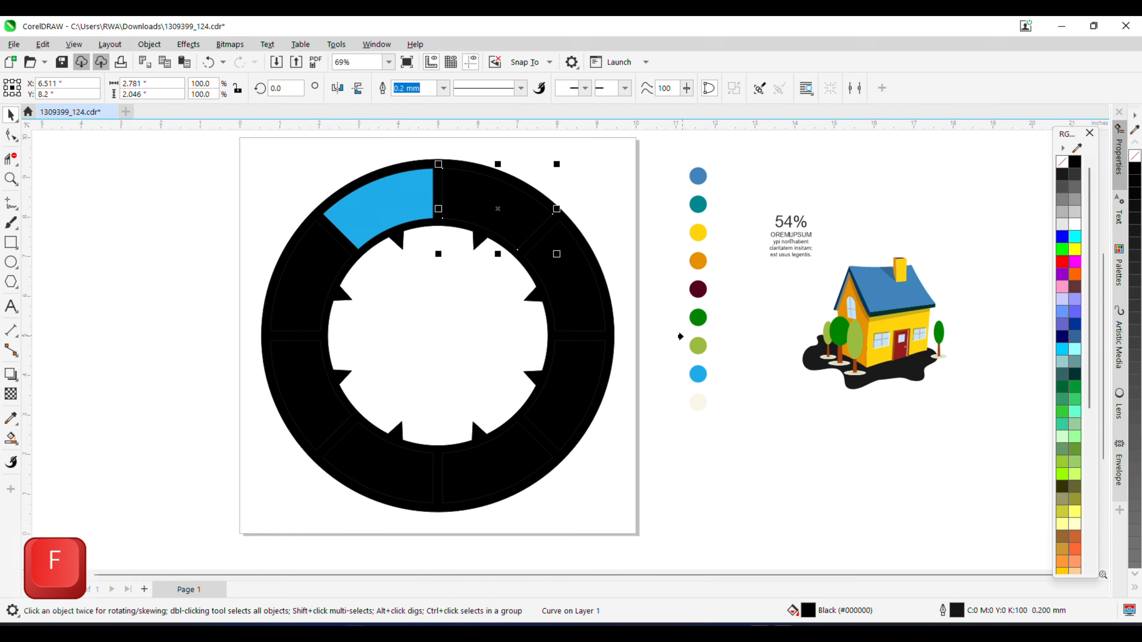
pyautogui.click(700, 347)
pyautogui.click(579, 266)
pyautogui.press('f')
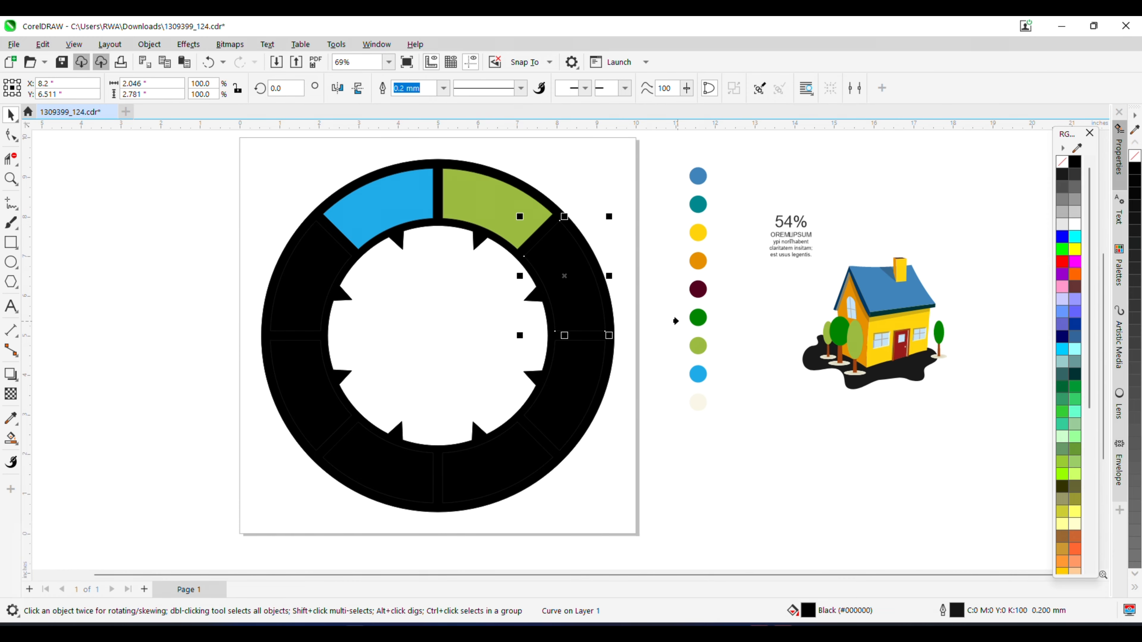
pyautogui.click(704, 321)
# Copy the maroon swatch fill onto the lower-right wheel segment and the orange one onto the bottom-right segment
pyautogui.click(575, 380)
pyautogui.press('f')
pyautogui.click(703, 292)
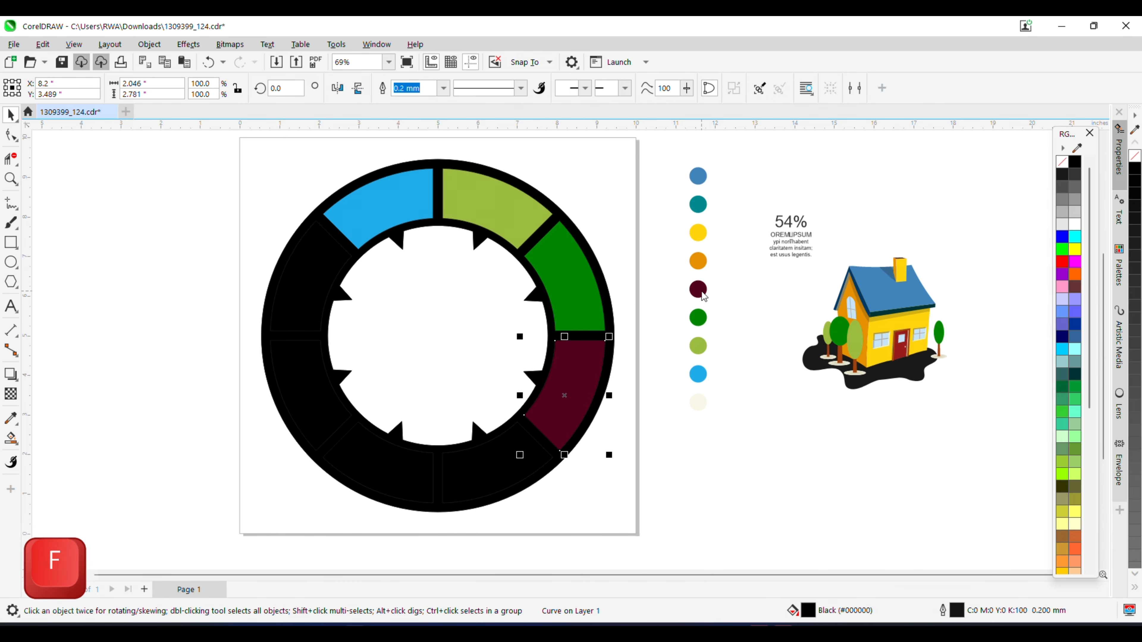
pyautogui.click(504, 457)
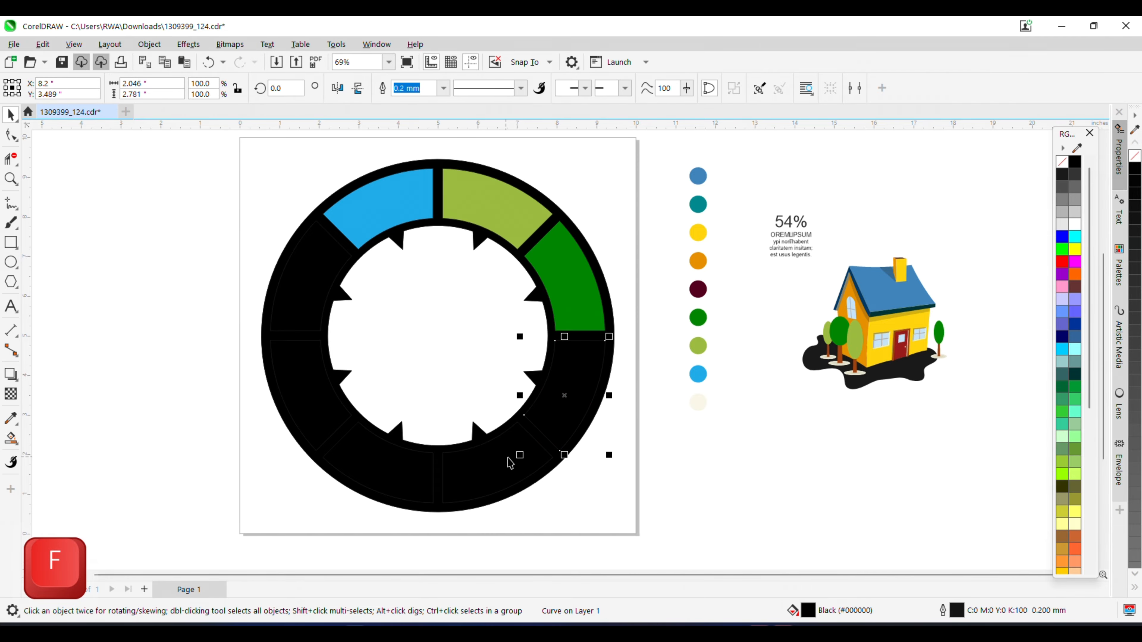
pyautogui.click(703, 295)
pyautogui.click(481, 467)
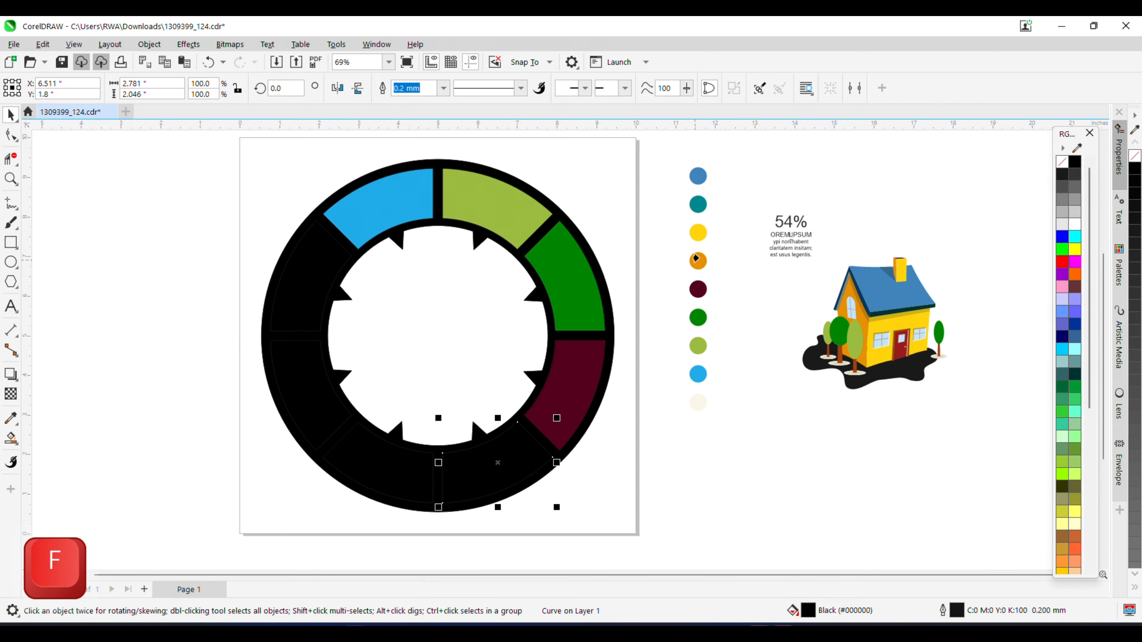
pyautogui.click(699, 258)
# Copy the yellow, teal and medium blue swatch fills onto the bottom-left, lower-left and upper-left wheel segments
pyautogui.click(360, 455)
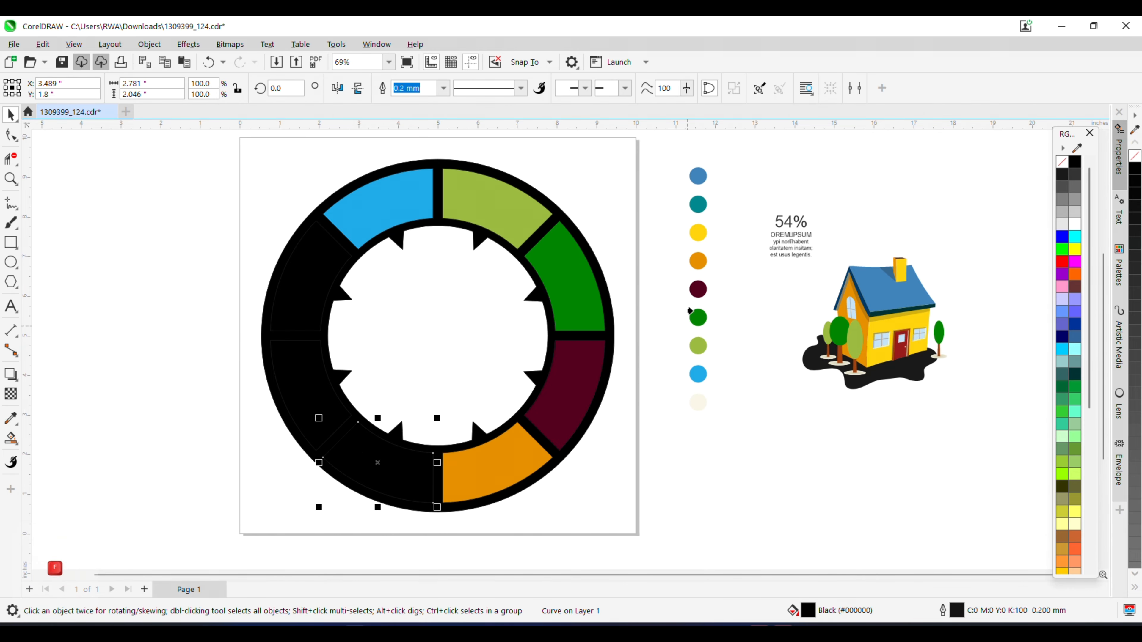
pyautogui.click(700, 233)
pyautogui.click(688, 210)
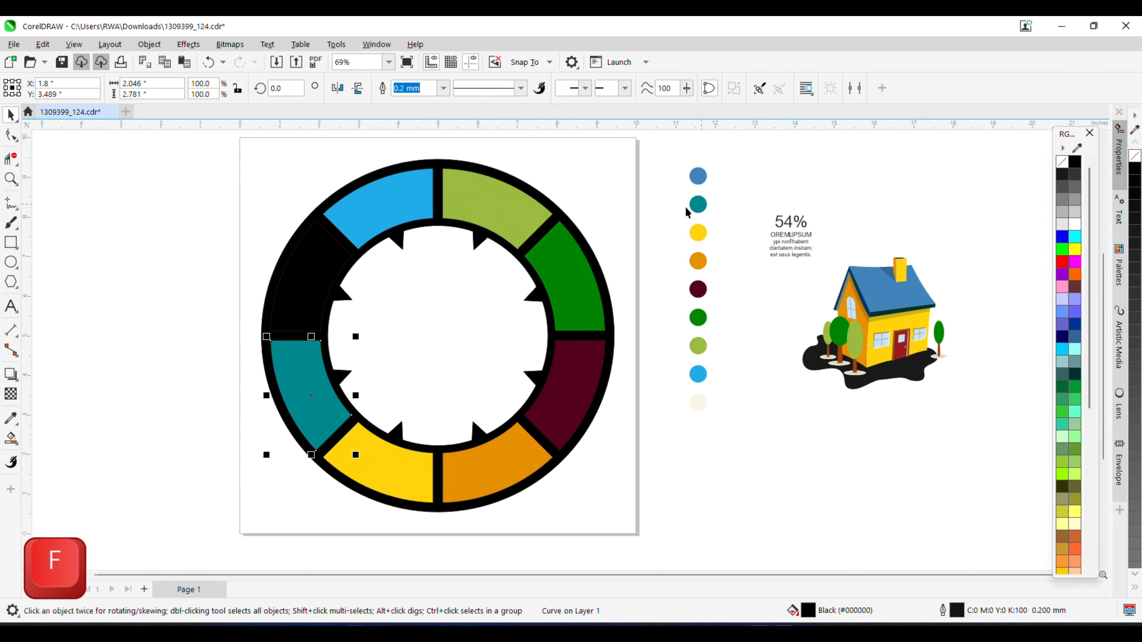
pyautogui.click(704, 175)
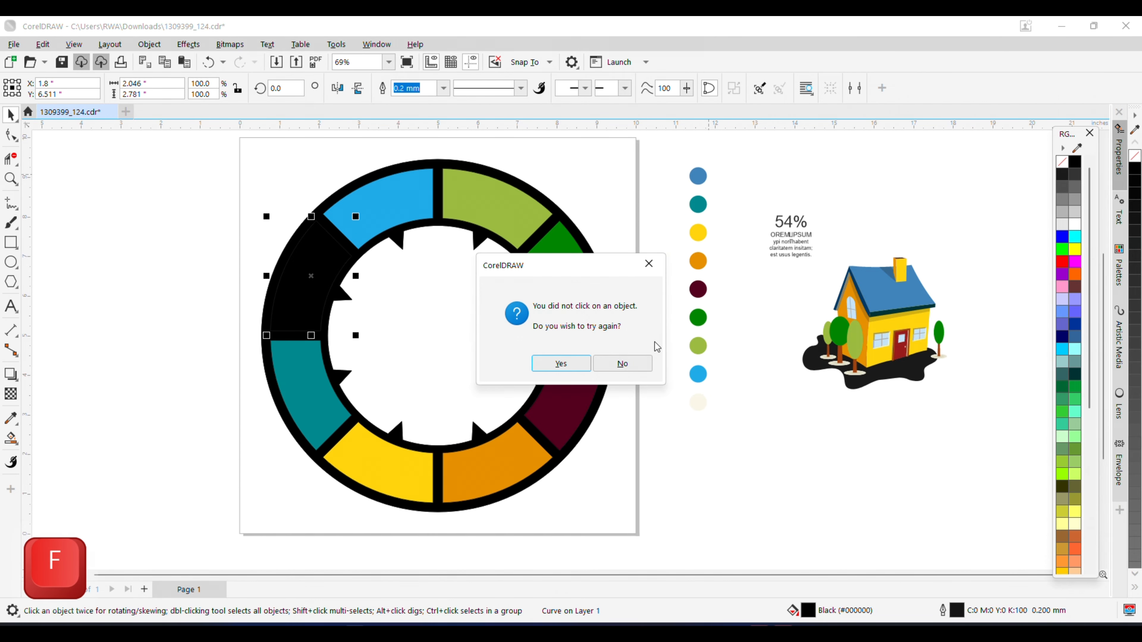
pyautogui.click(643, 364)
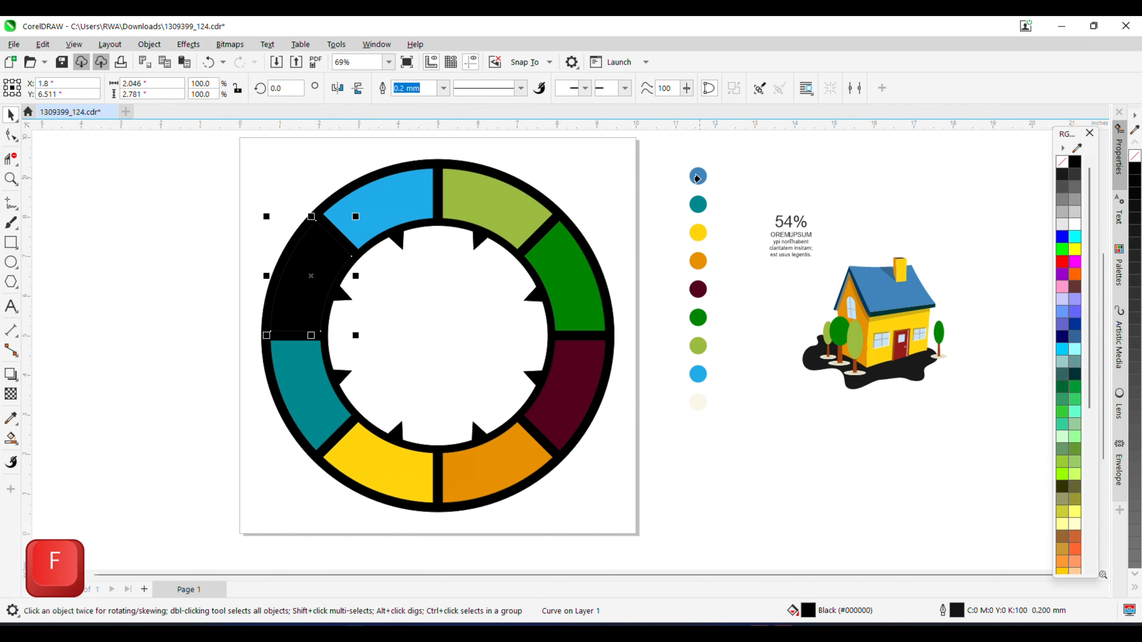
pyautogui.click(699, 176)
pyautogui.click(153, 260)
# Group the house illustration and centre it on the page inside the wheel, enlarged proportionally to about 111%
pyautogui.scroll(-3, 192, 297)
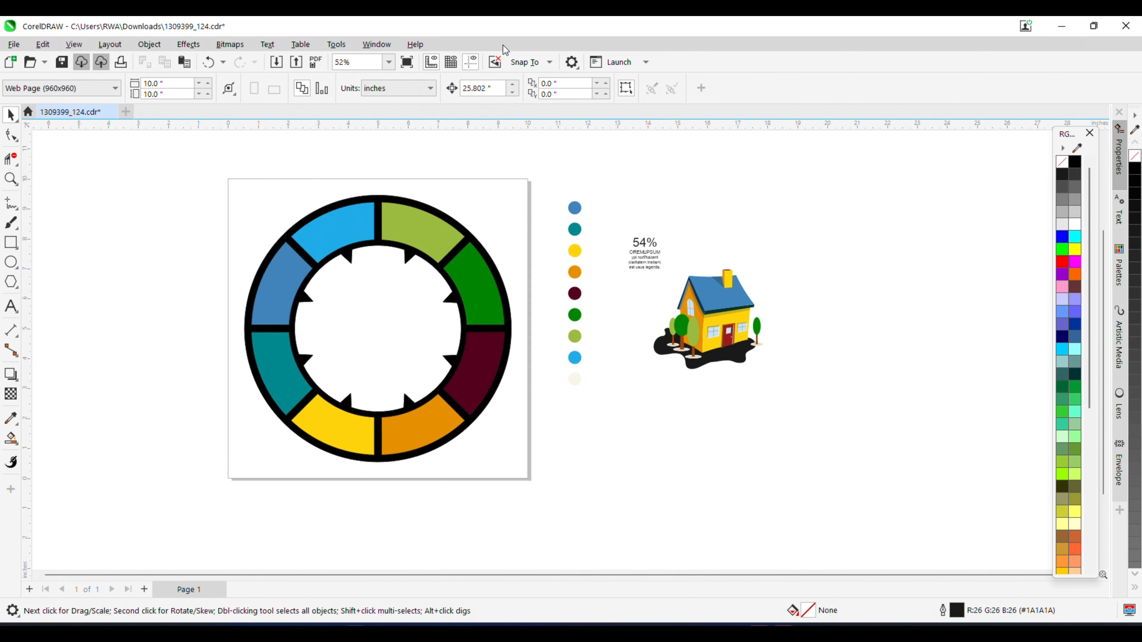
pyautogui.click(693, 291)
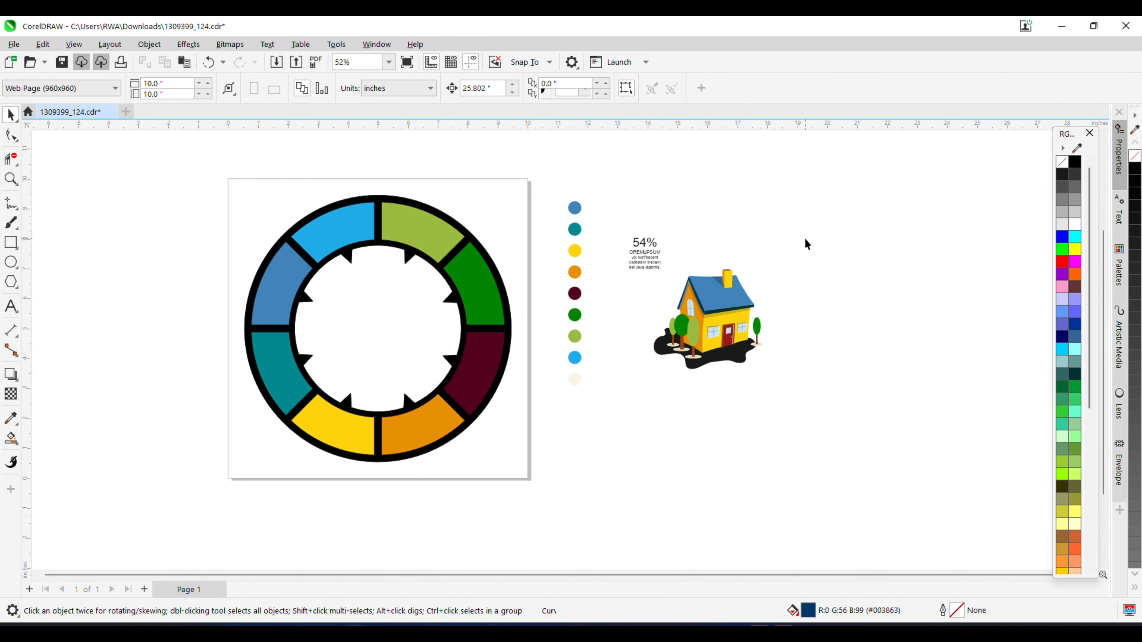
pyautogui.moveTo(806, 240); pyautogui.dragTo(646, 385)
pyautogui.moveTo(716, 315); pyautogui.dragTo(724, 339)
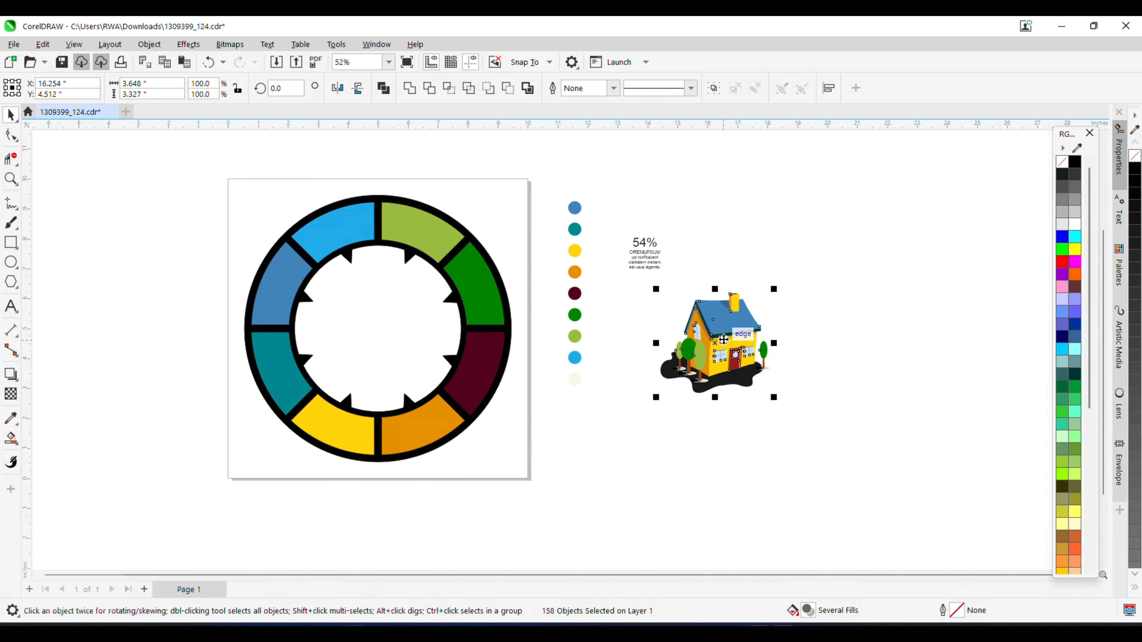
pyautogui.press('p')
pyautogui.scroll(4, 418, 260)
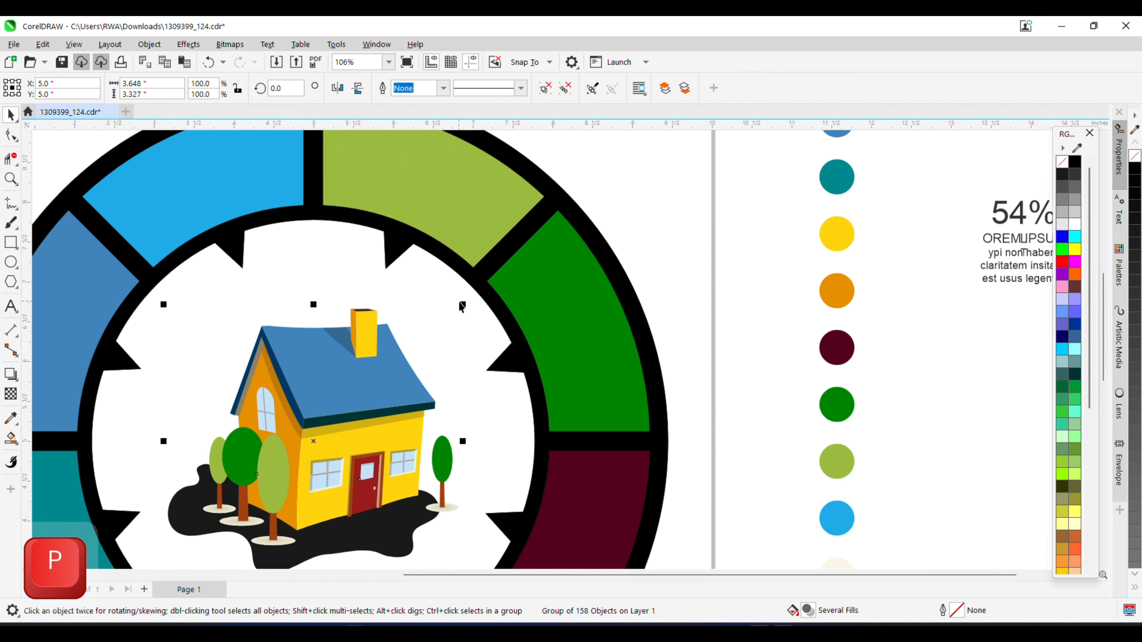
pyautogui.moveTo(458, 300); pyautogui.dragTo(506, 276)
# Change the wheel frame's fill from black to light grey (#E6E6E6)
pyautogui.scroll(-2, 433, 295)
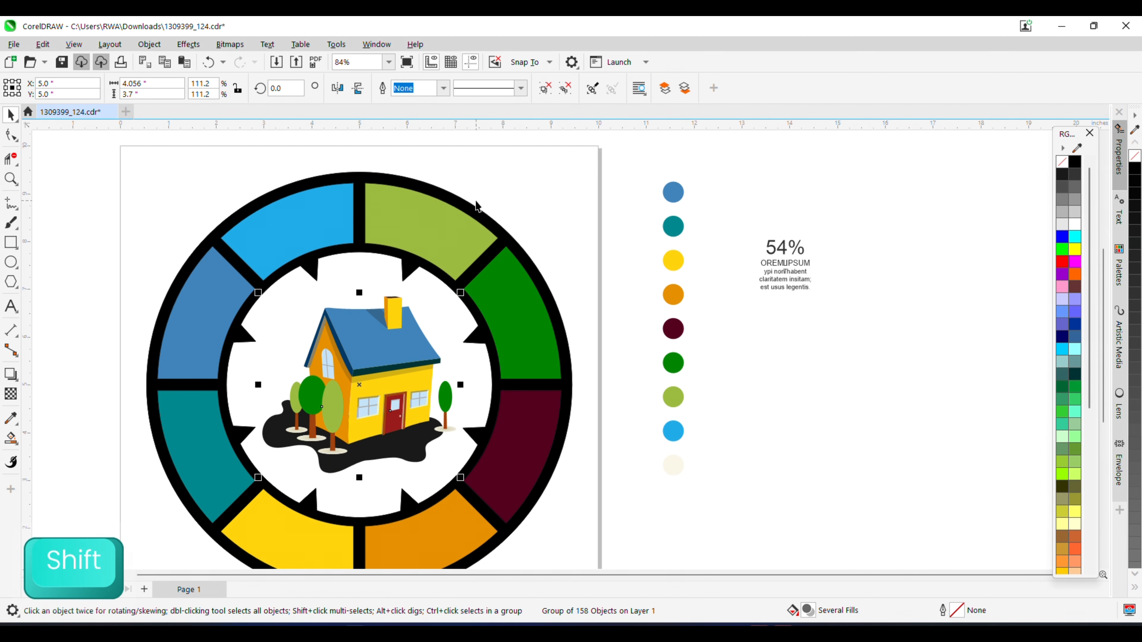
pyautogui.click(475, 215)
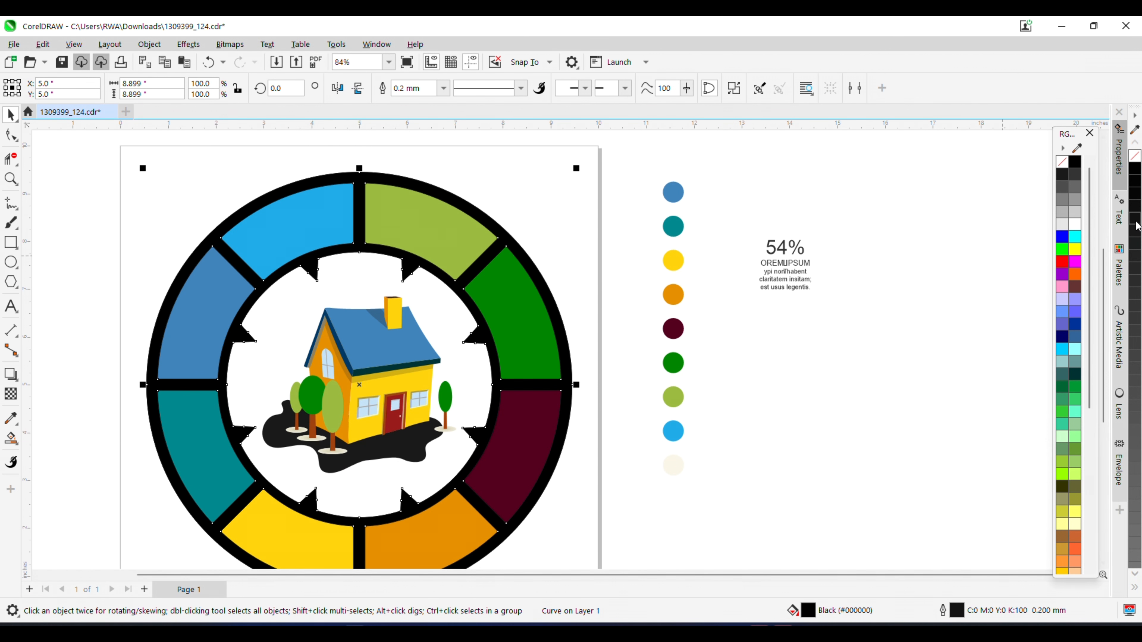
pyautogui.click(1064, 225)
# Select the whole wheel and remove the outlines from its frame and segments
pyautogui.scroll(-2, 575, 240)
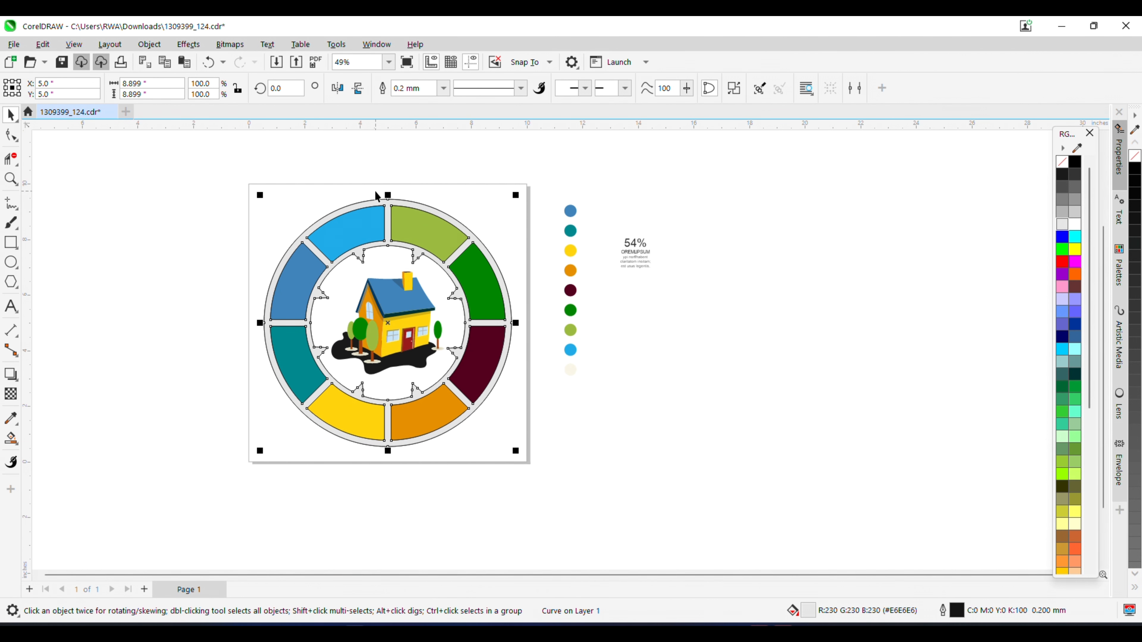
pyautogui.scroll(1, 374, 191)
pyautogui.moveTo(96, 168); pyautogui.dragTo(385, 453)
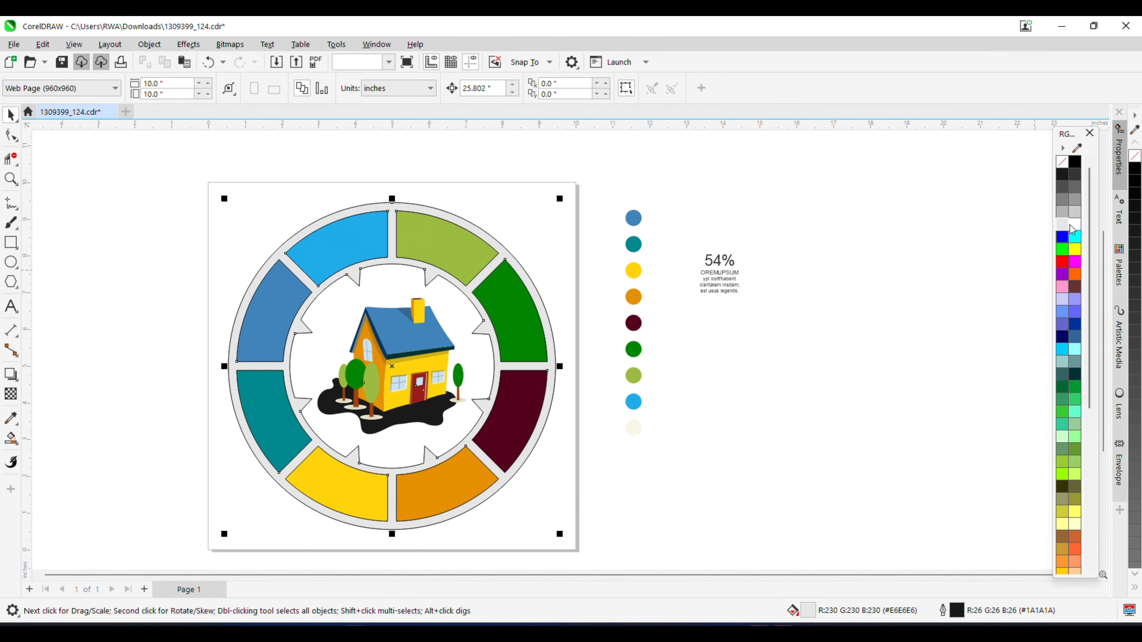
pyautogui.rightClick(1062, 161)
pyautogui.click(830, 347)
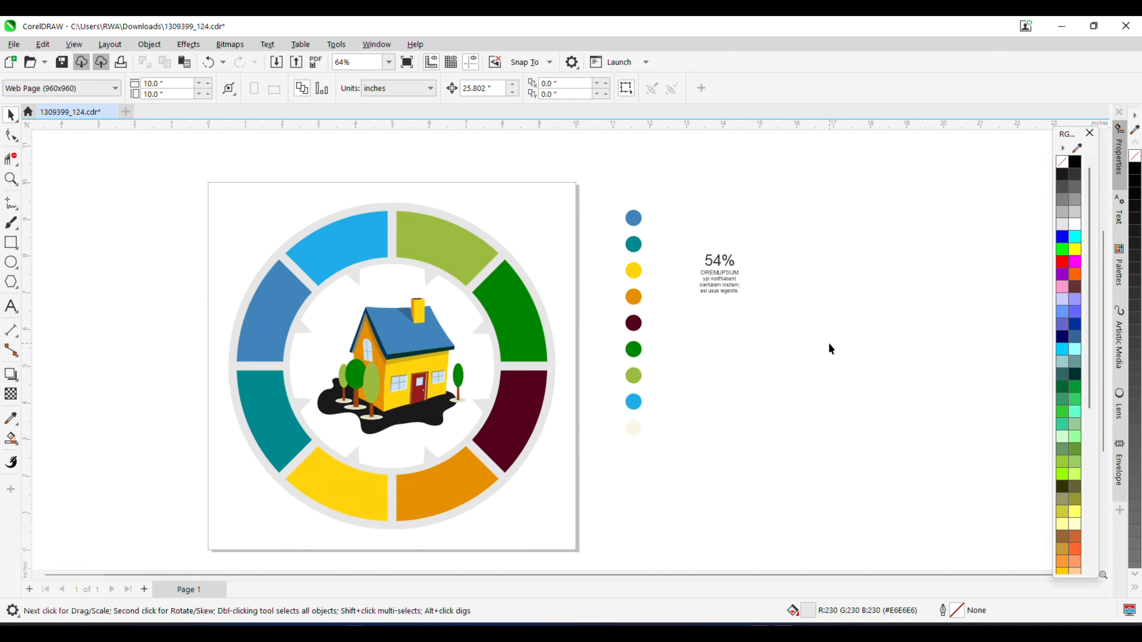
# Save the drawing and remove the 54% line above the sample text beside the page
pyautogui.hotkey('ctrl', 's')
pyautogui.scroll(1, 474, 214)
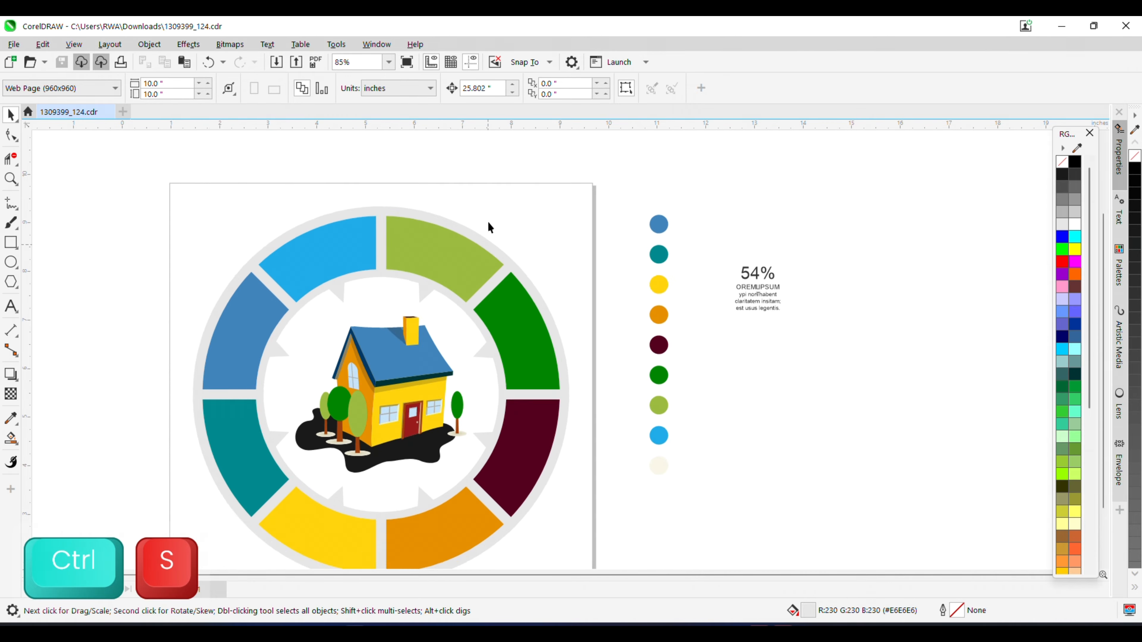
pyautogui.scroll(-1, 490, 228)
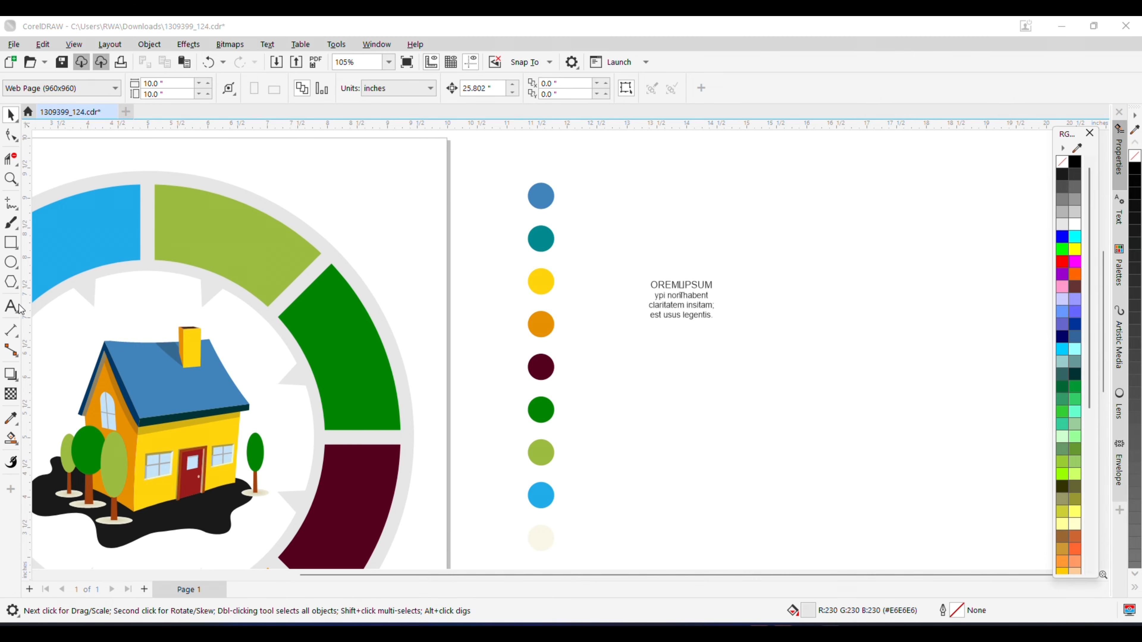
# Add the artistic text 10% in 24 pt Arial above the sample text beside the page
pyautogui.click(12, 306)
pyautogui.click(663, 227)
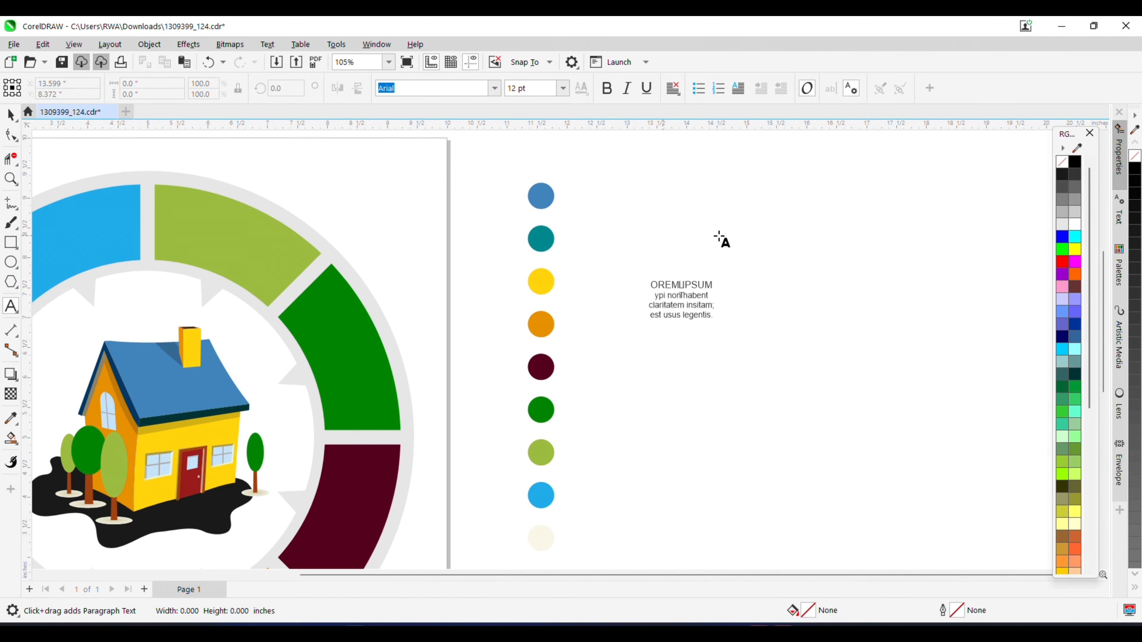
pyautogui.scroll(2, 731, 227)
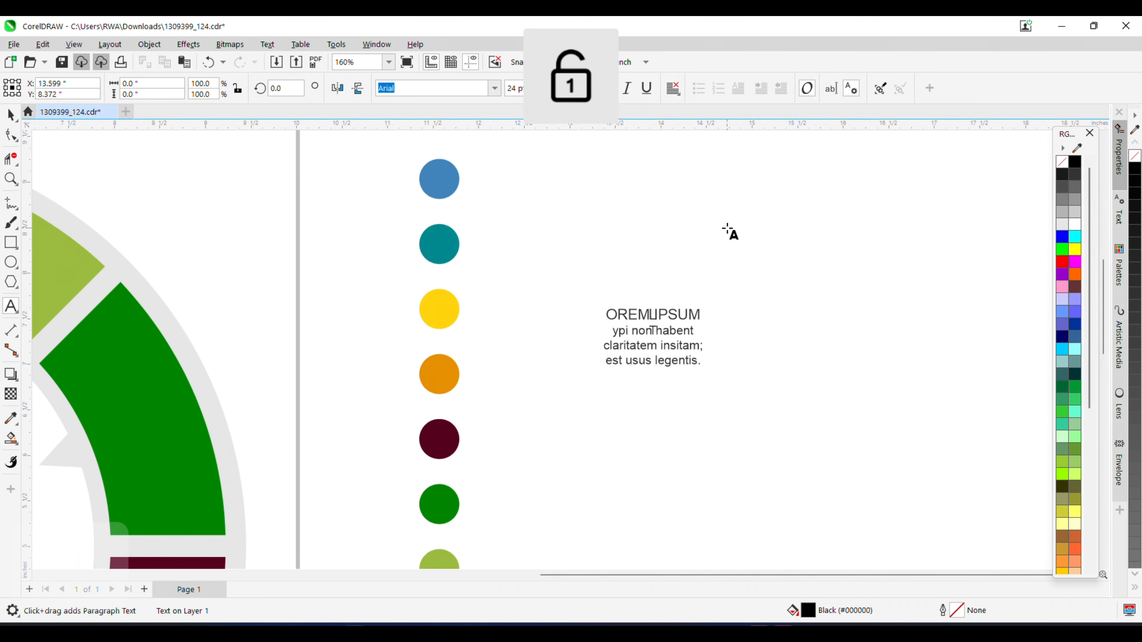
pyautogui.press('Insert')
pyautogui.press('Num_Lock')
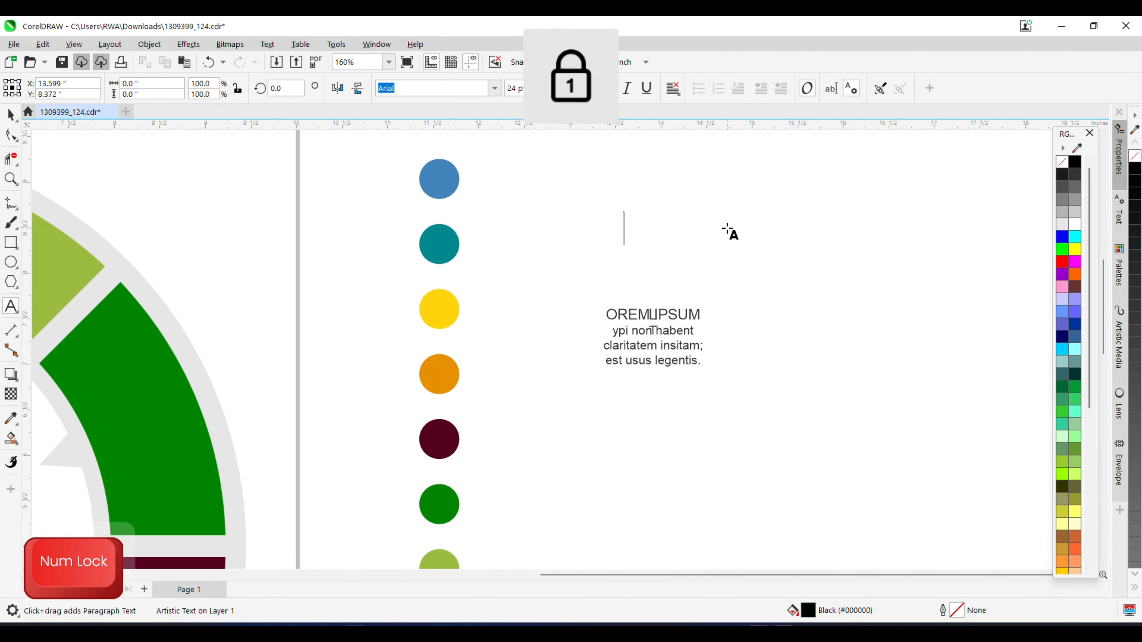
pyautogui.press('0')
pyautogui.scroll(-2, 700, 335)
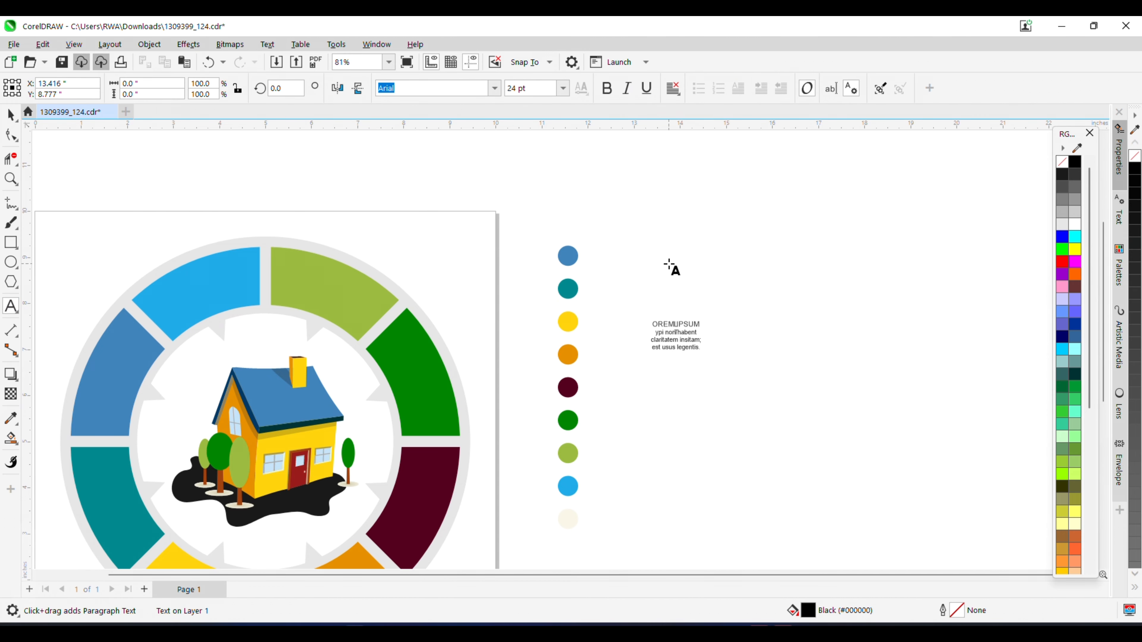
pyautogui.write('10%')
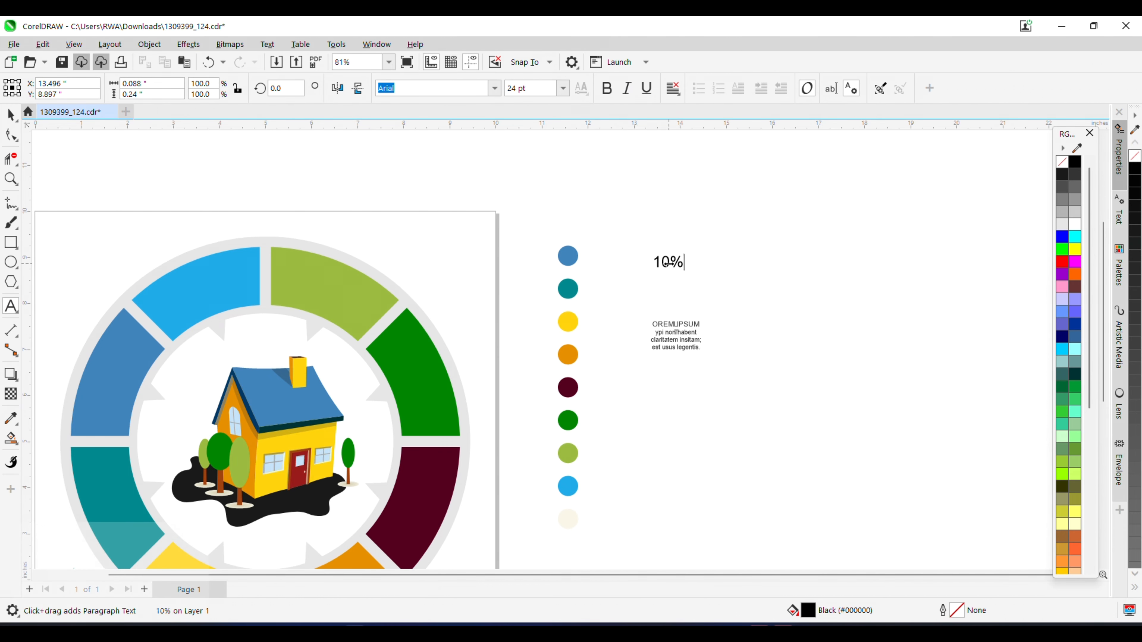
pyautogui.click(10, 114)
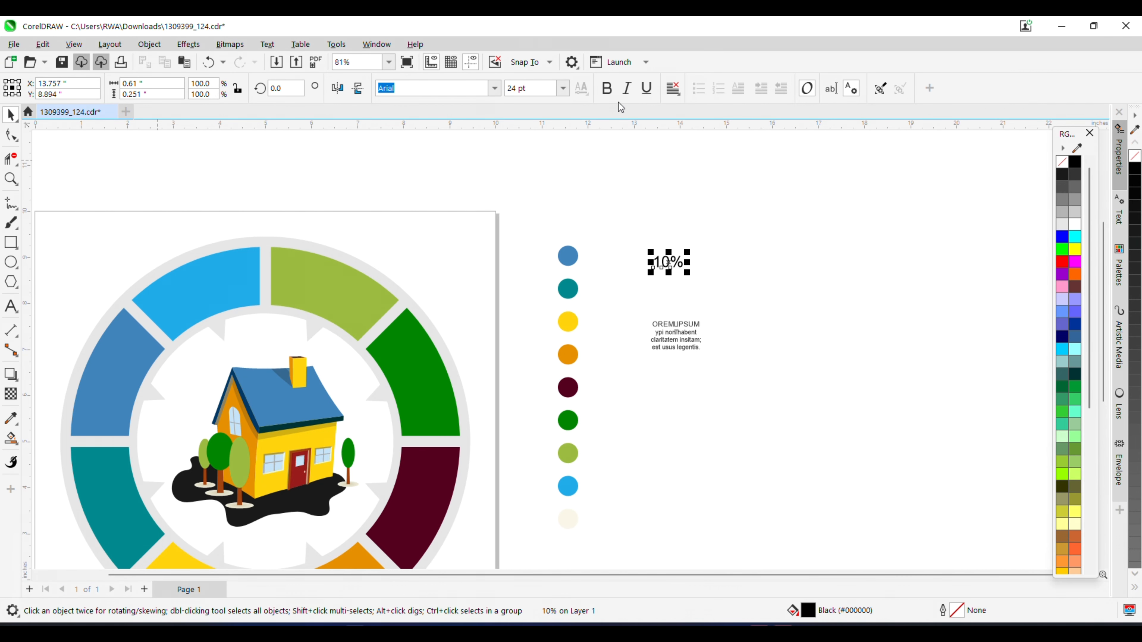
# Make the 10% heading bold, enlarge it to about 43.8 pt and centre it directly above the sample text
pyautogui.scroll(4, 675, 283)
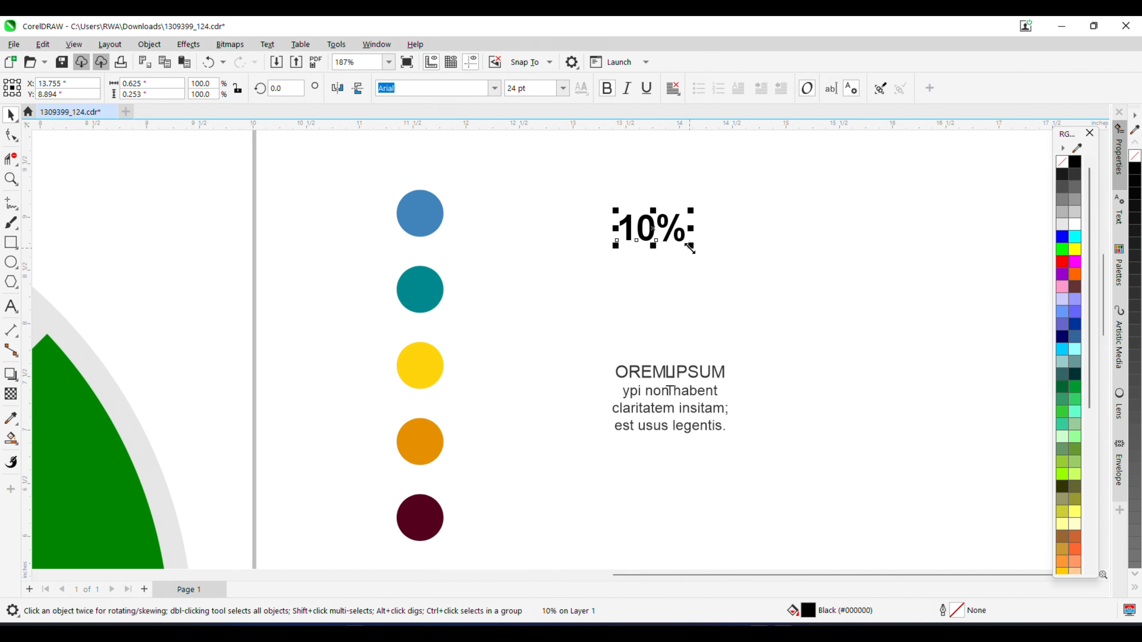
pyautogui.moveTo(691, 248); pyautogui.dragTo(645, 436)
pyautogui.press('c')
pyautogui.press('Escape')
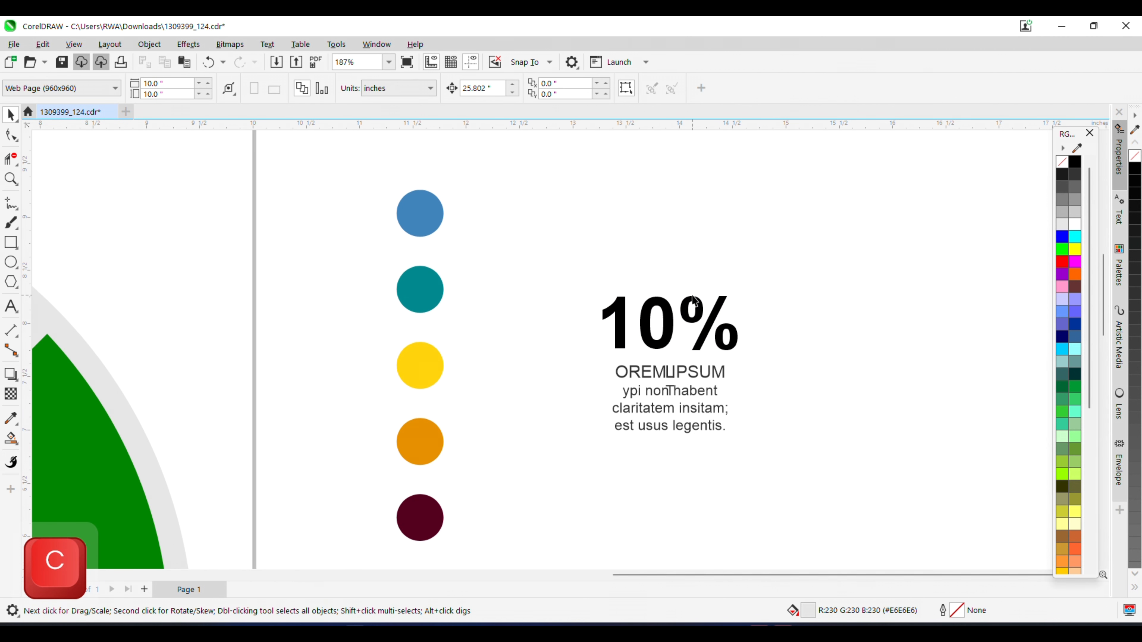
pyautogui.click(675, 315)
pyautogui.scroll(3, 724, 308)
pyautogui.moveTo(757, 282); pyautogui.dragTo(742, 287)
pyautogui.moveTo(653, 318); pyautogui.dragTo(654, 324)
pyautogui.scroll(-4, 651, 309)
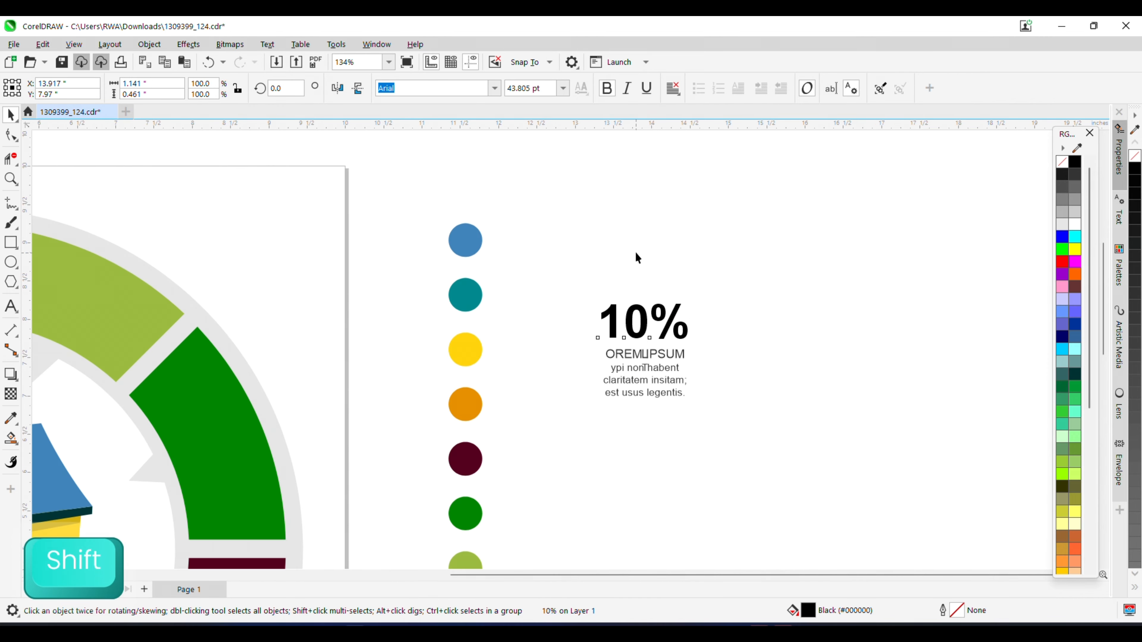
# Move the 10% heading with its sample text onto the light blue segment and shrink the block to about 0.865 × 0.936 inches
pyautogui.moveTo(636, 252); pyautogui.dragTo(668, 400)
pyautogui.scroll(-3, 681, 337)
pyautogui.moveTo(663, 328); pyautogui.dragTo(260, 304)
pyautogui.scroll(3, 265, 304)
pyautogui.scroll(2, 373, 258)
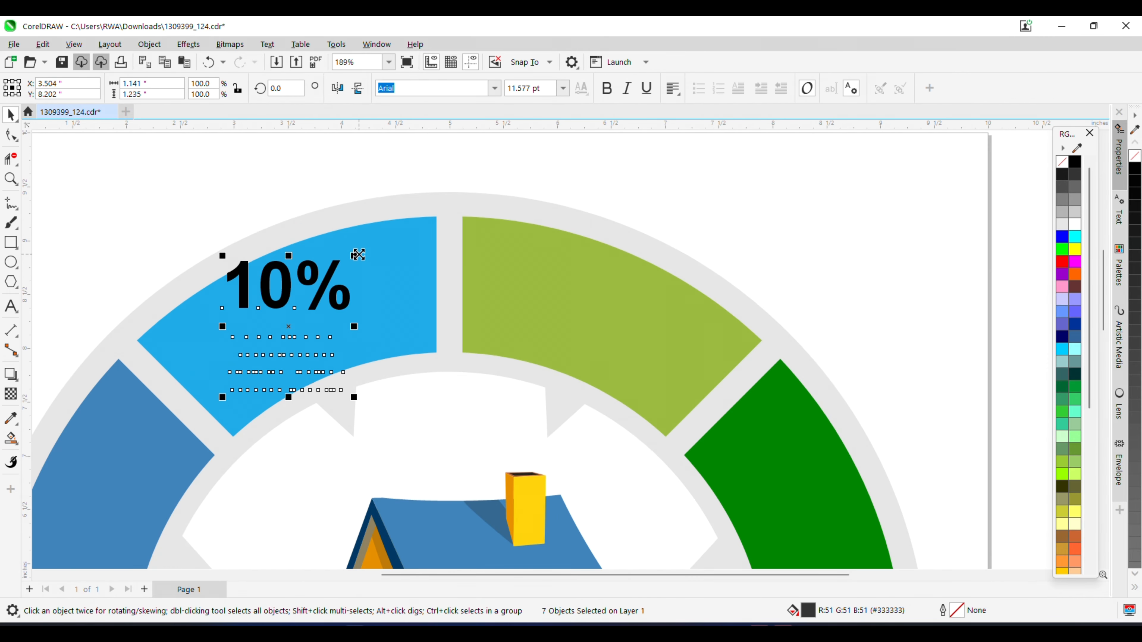
pyautogui.moveTo(358, 255); pyautogui.dragTo(344, 271)
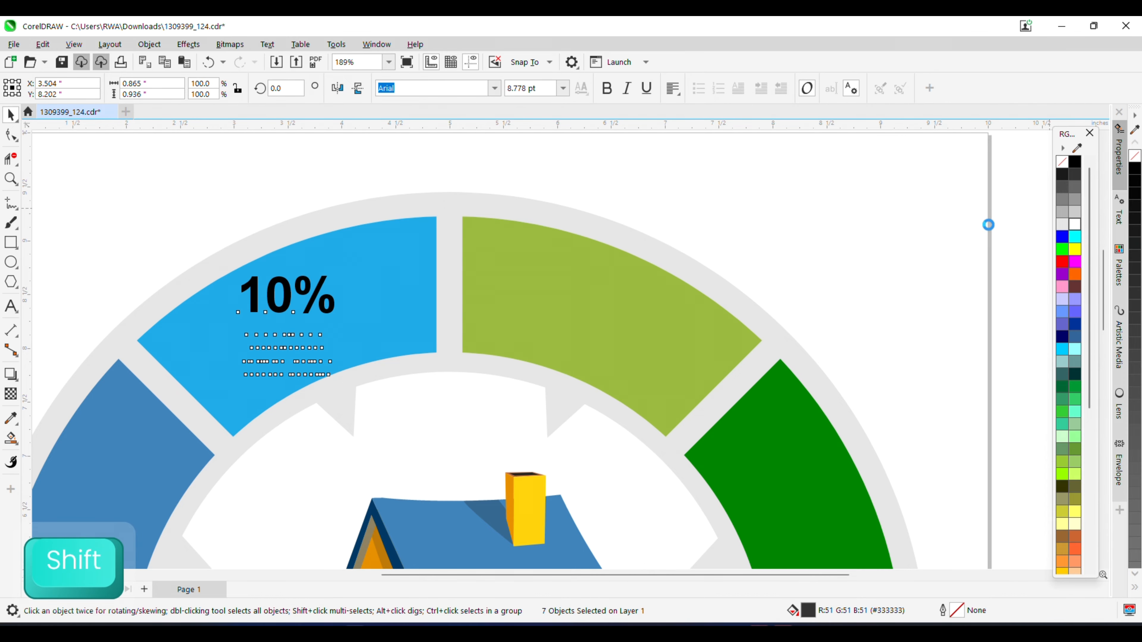
# Fill the heading and sample text with white (#FFFFFF) and try to bring the whole block to the front
pyautogui.scroll(-3, 503, 217)
pyautogui.scroll(3, 375, 268)
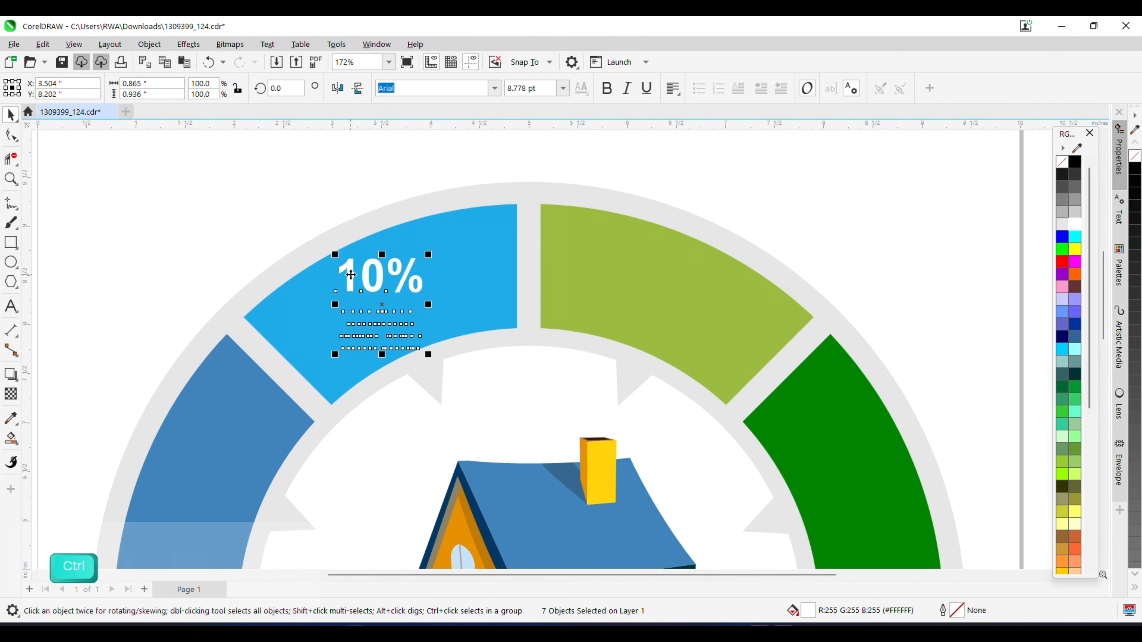
pyautogui.hotkey('ctrl', 'shift', 'pageup')
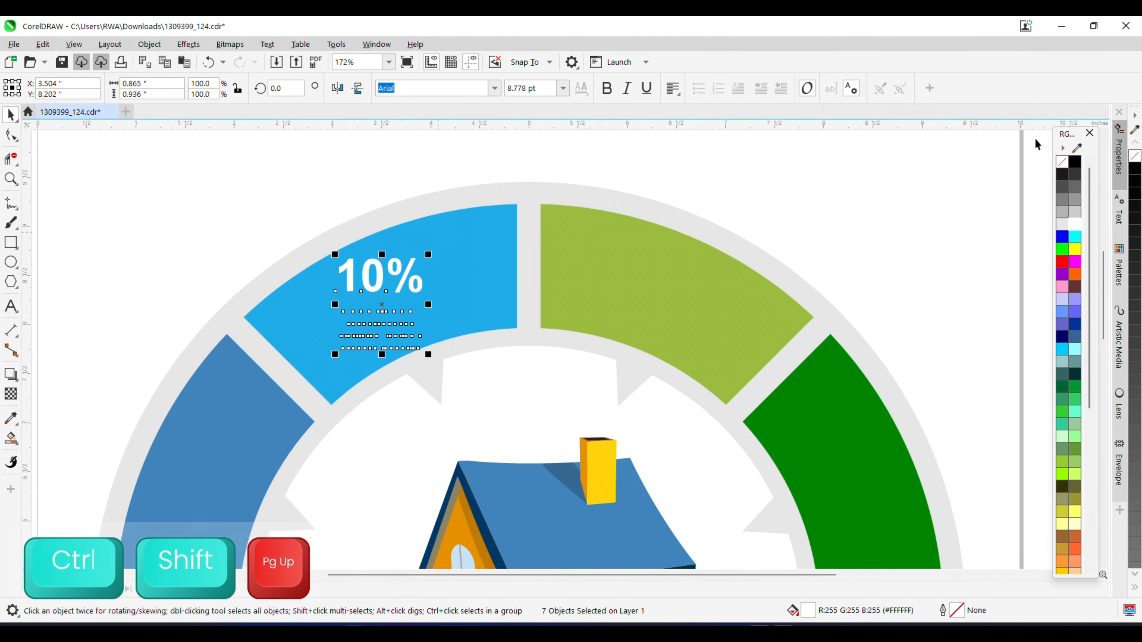
pyautogui.scroll(-3, 675, 216)
pyautogui.press('Escape')
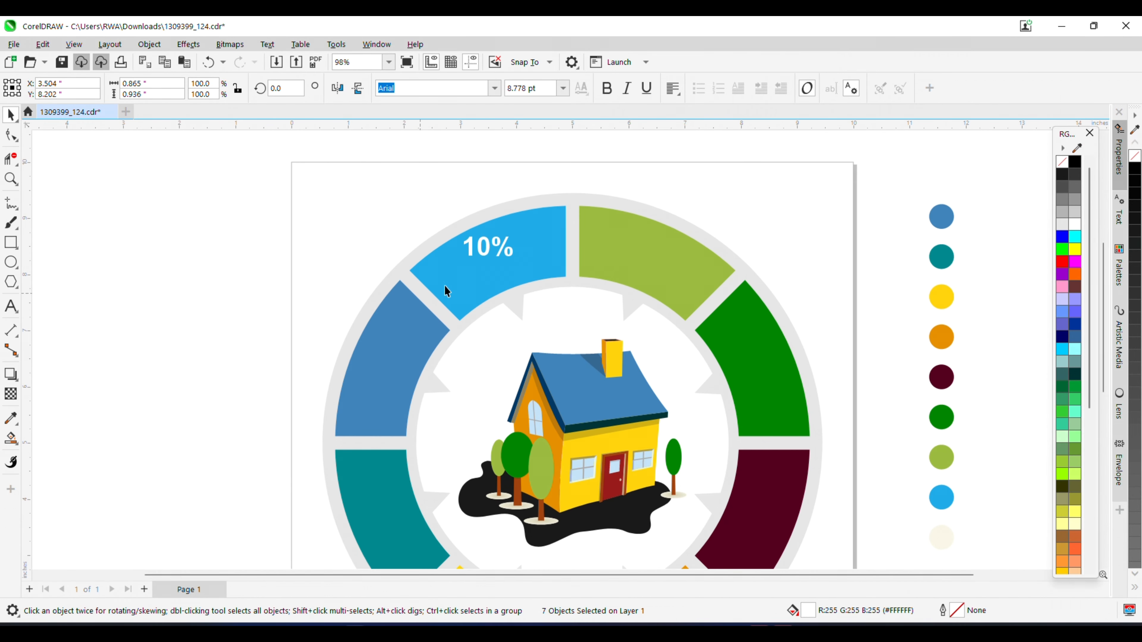
# Bring the small sample text lines under the 10% heading in front of the light blue segment
pyautogui.scroll(4, 503, 266)
pyautogui.scroll(-1, 504, 267)
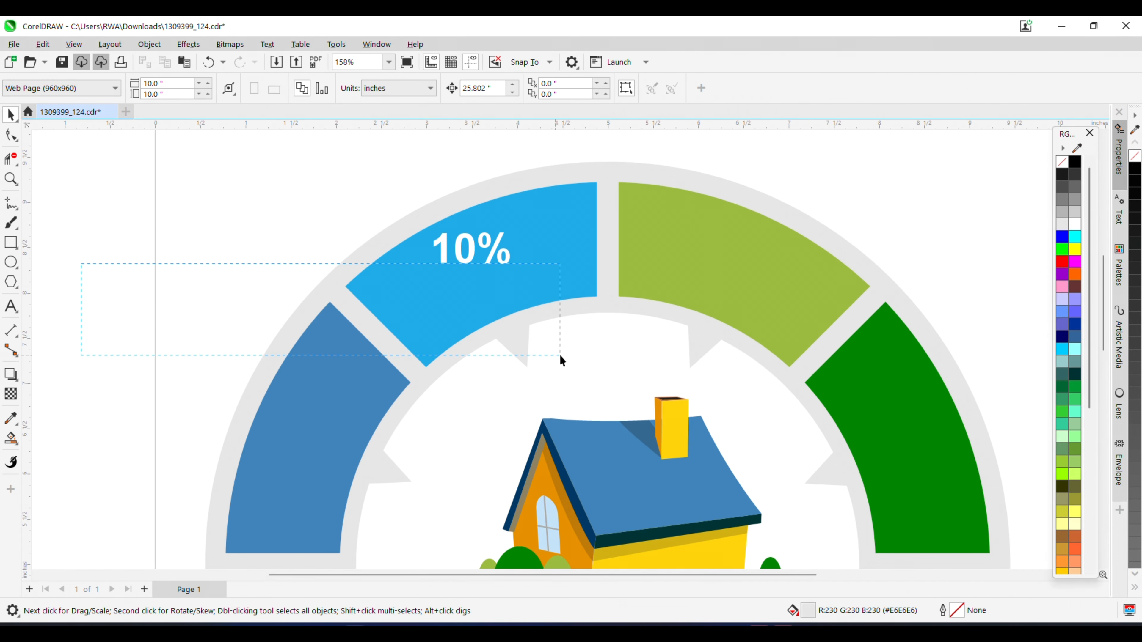
pyautogui.moveTo(561, 360); pyautogui.dragTo(562, 359)
pyautogui.click(161, 45)
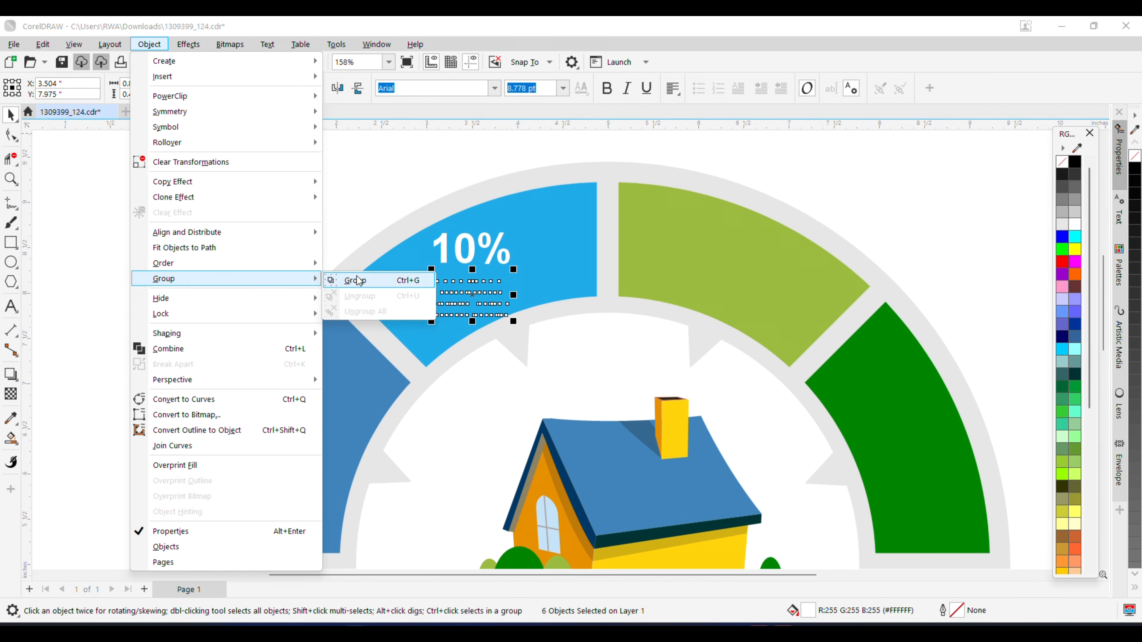
pyautogui.click(377, 265)
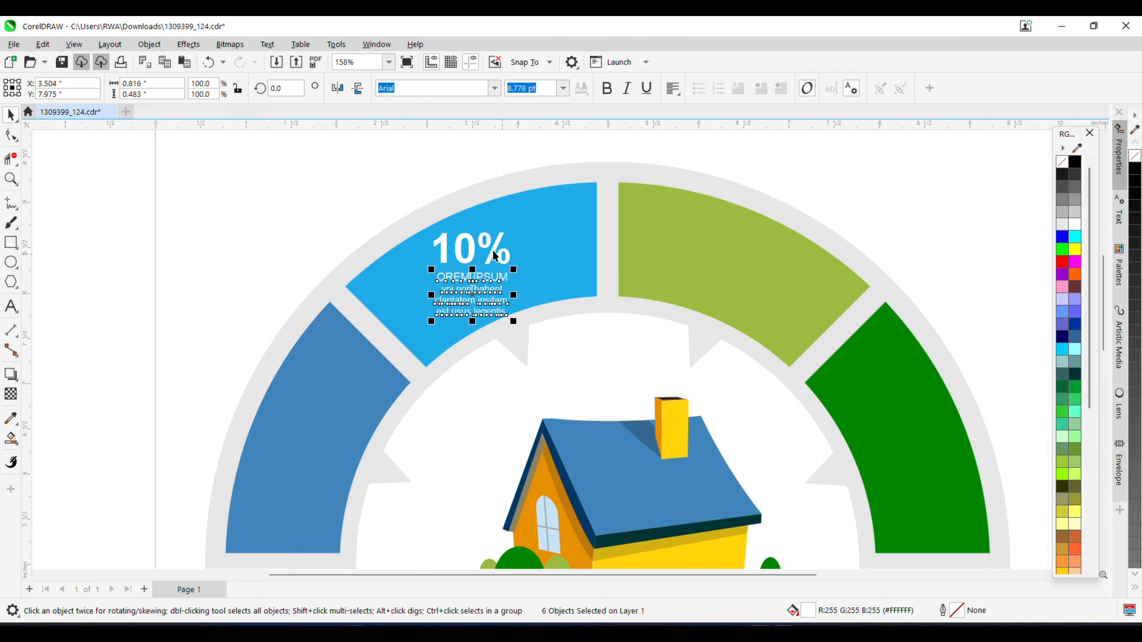
# Copy the complete 10% text block onto the light green and dark green segments
pyautogui.keyDown('shift'); pyautogui.click(472, 245); pyautogui.keyUp('shift')
pyautogui.scroll(-3, 472, 245)
pyautogui.scroll(2, 624, 297)
pyautogui.moveTo(438, 262); pyautogui.dragTo(669, 254)
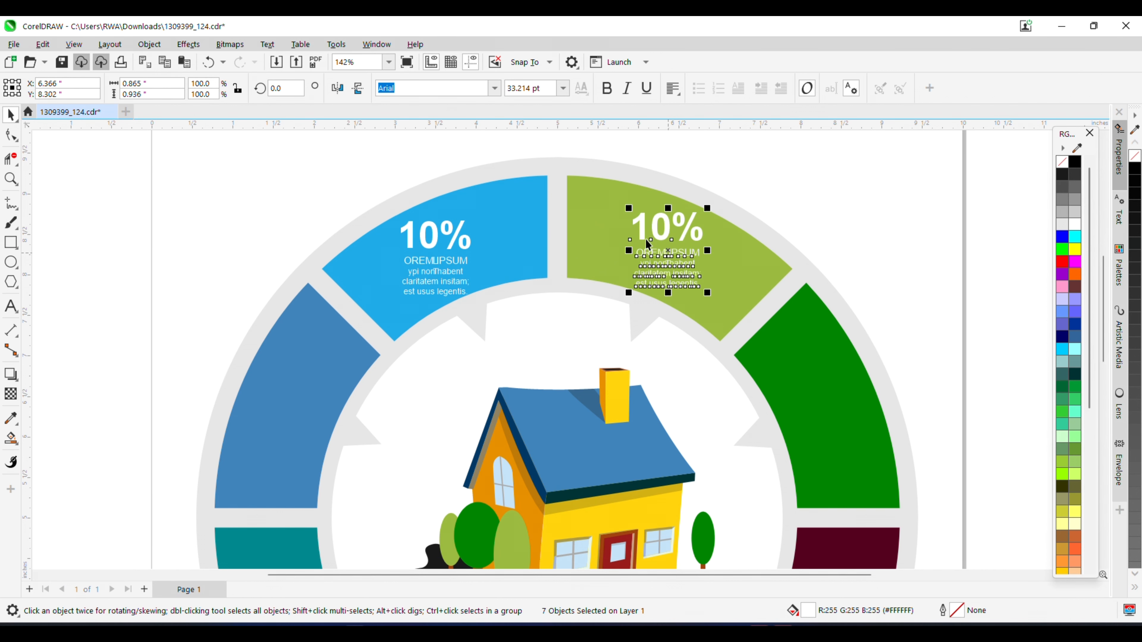
pyautogui.scroll(-3, 747, 297)
pyautogui.scroll(2, 748, 297)
pyautogui.moveTo(554, 215); pyautogui.dragTo(695, 354)
pyautogui.scroll(-3, 695, 353)
pyautogui.scroll(3, 666, 298)
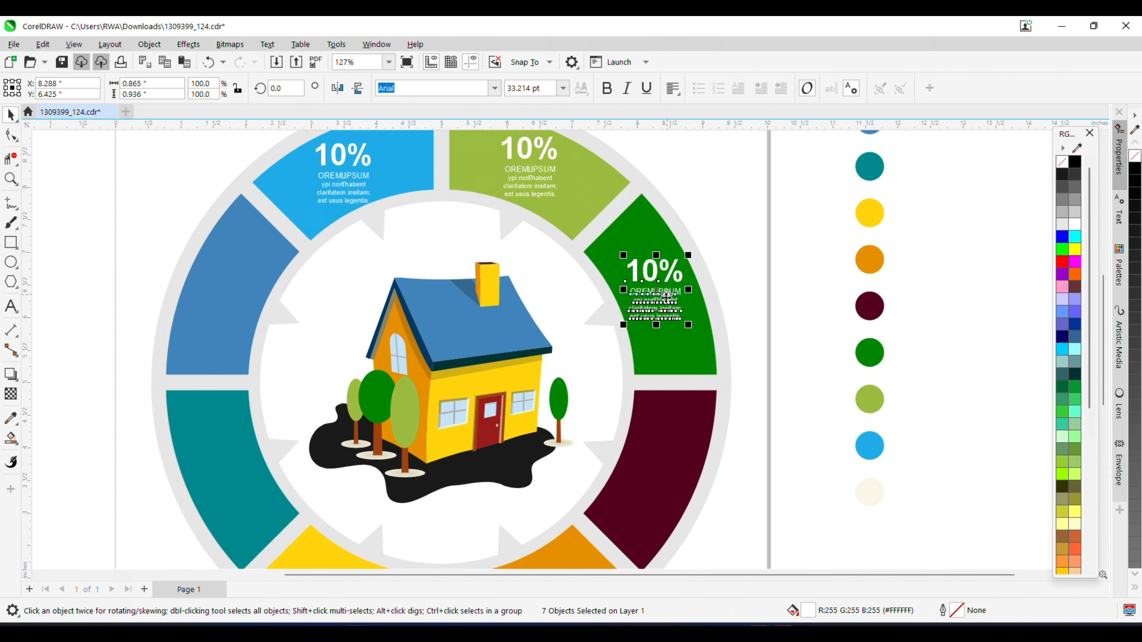
# Copy the 10% text block onto the maroon and orange segments
pyautogui.moveTo(656, 298); pyautogui.dragTo(662, 484)
pyautogui.scroll(-3, 662, 485)
pyautogui.scroll(5, 693, 408)
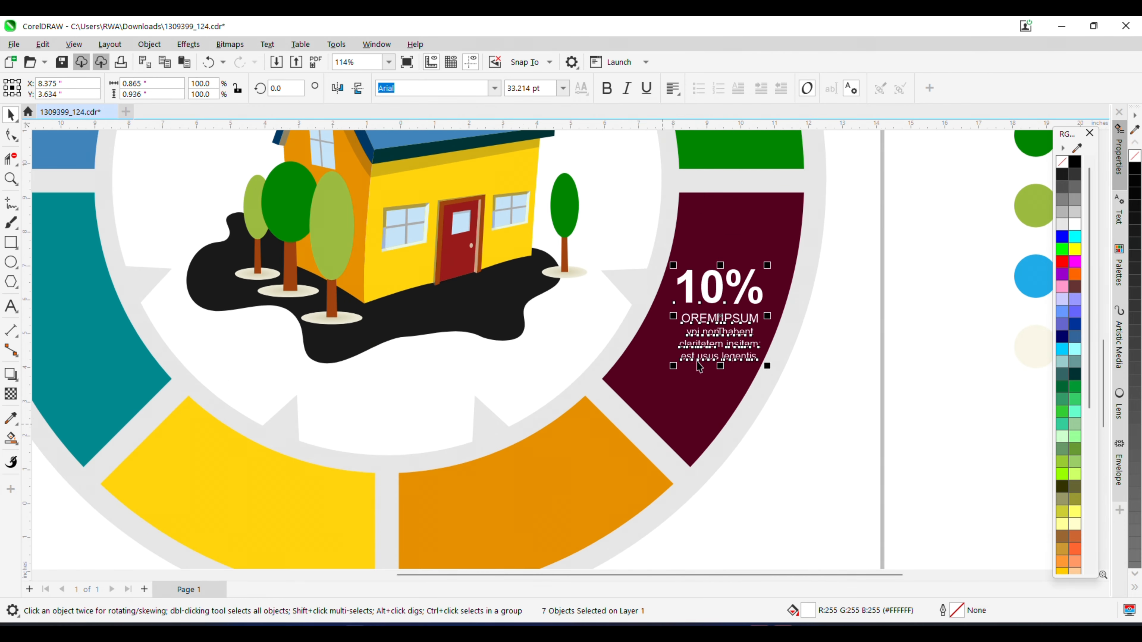
pyautogui.scroll(-3, 716, 310)
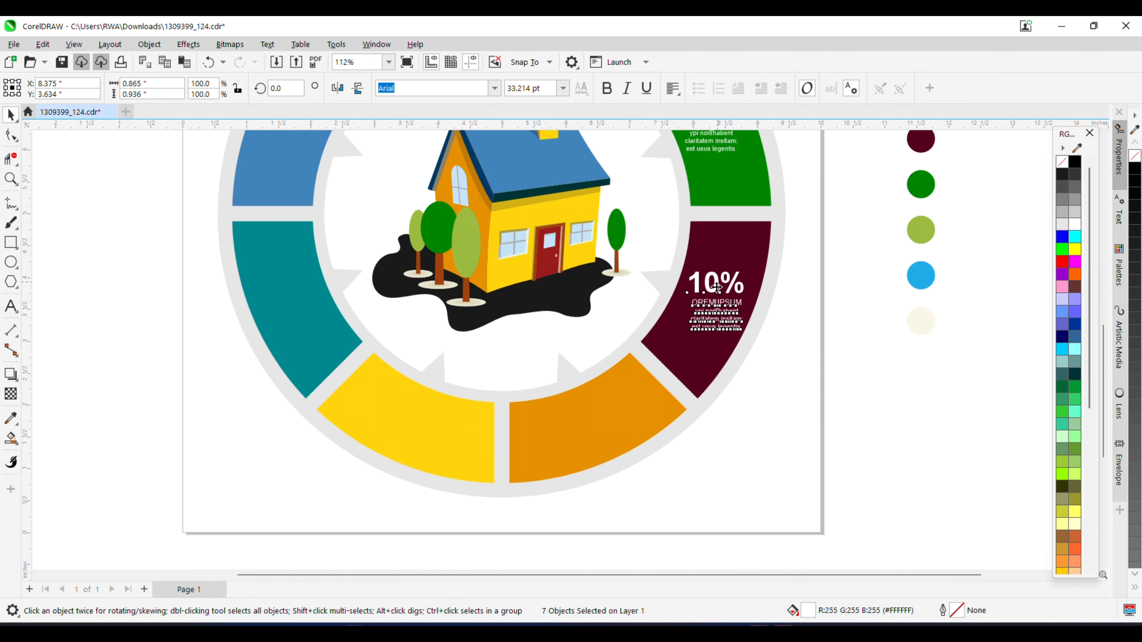
pyautogui.moveTo(716, 287); pyautogui.dragTo(593, 406)
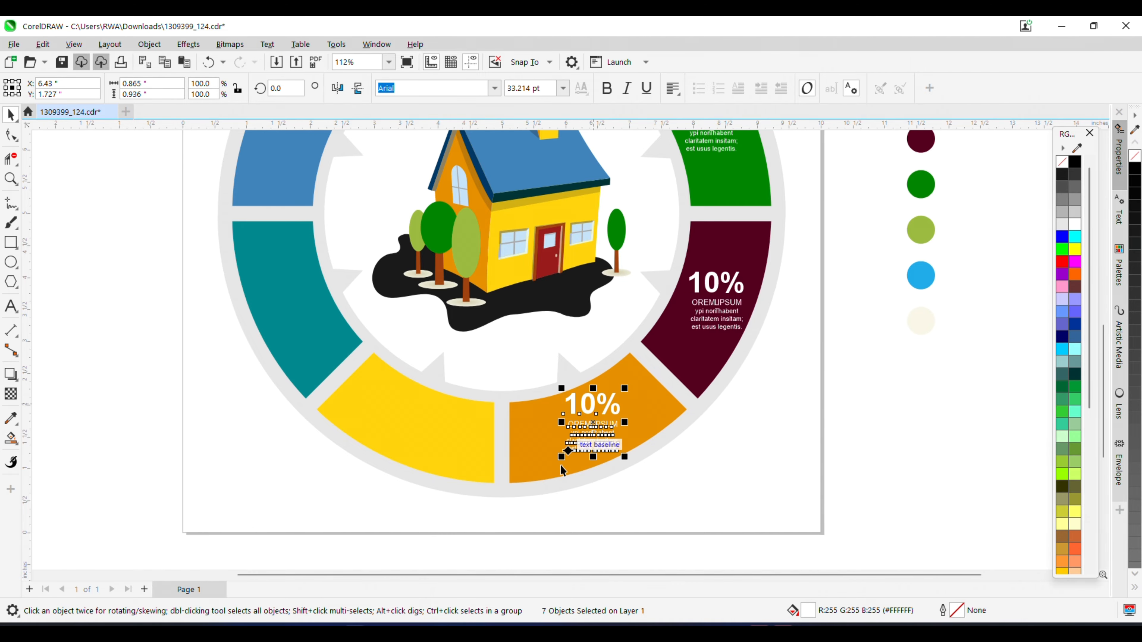
# Copy the 10% text block onto the yellow segment, level with the orange one, and onto the teal segment
pyautogui.scroll(2, 562, 470)
pyautogui.moveTo(645, 343); pyautogui.dragTo(329, 348)
pyautogui.scroll(-2, 826, 477)
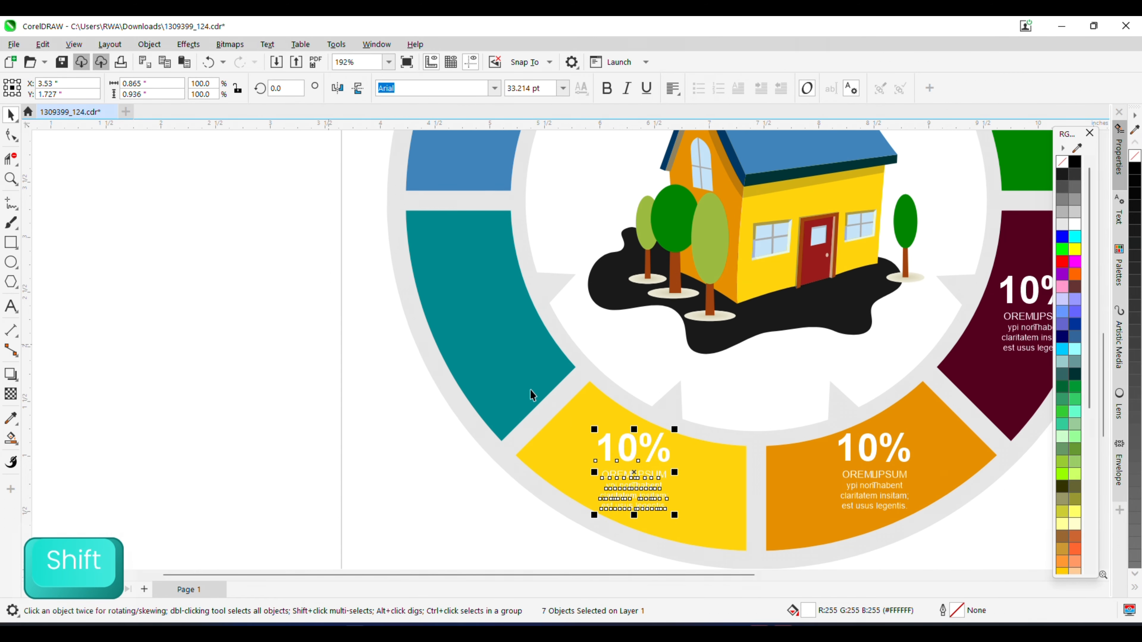
pyautogui.moveTo(633, 448); pyautogui.dragTo(526, 332)
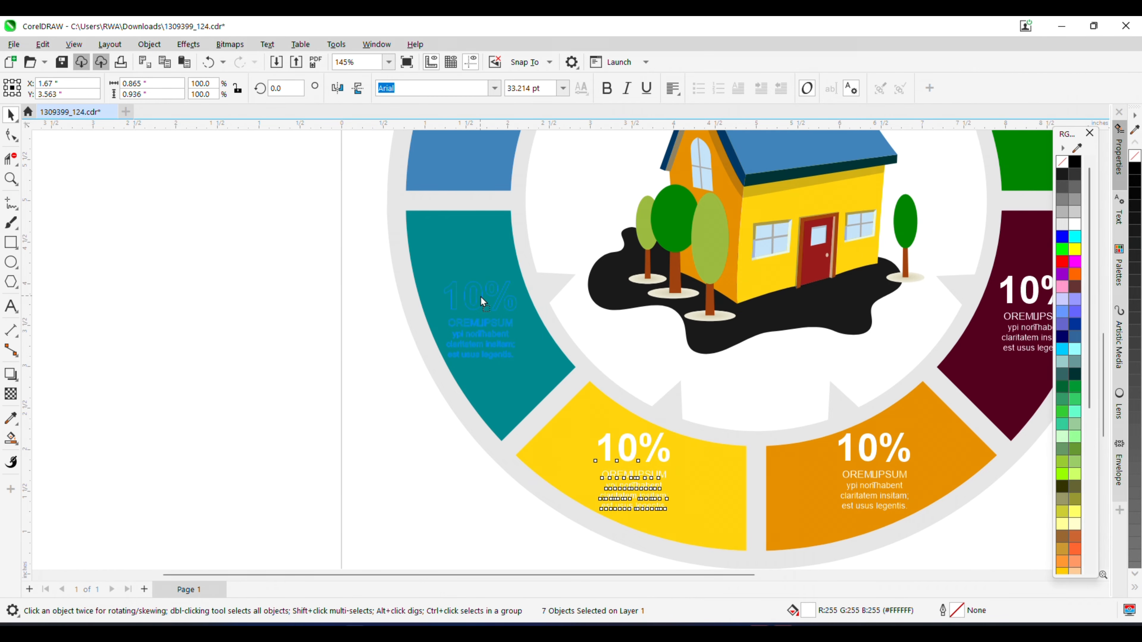
pyautogui.moveTo(481, 296); pyautogui.dragTo(481, 296)
pyautogui.scroll(-2, 482, 296)
pyautogui.scroll(1, 481, 369)
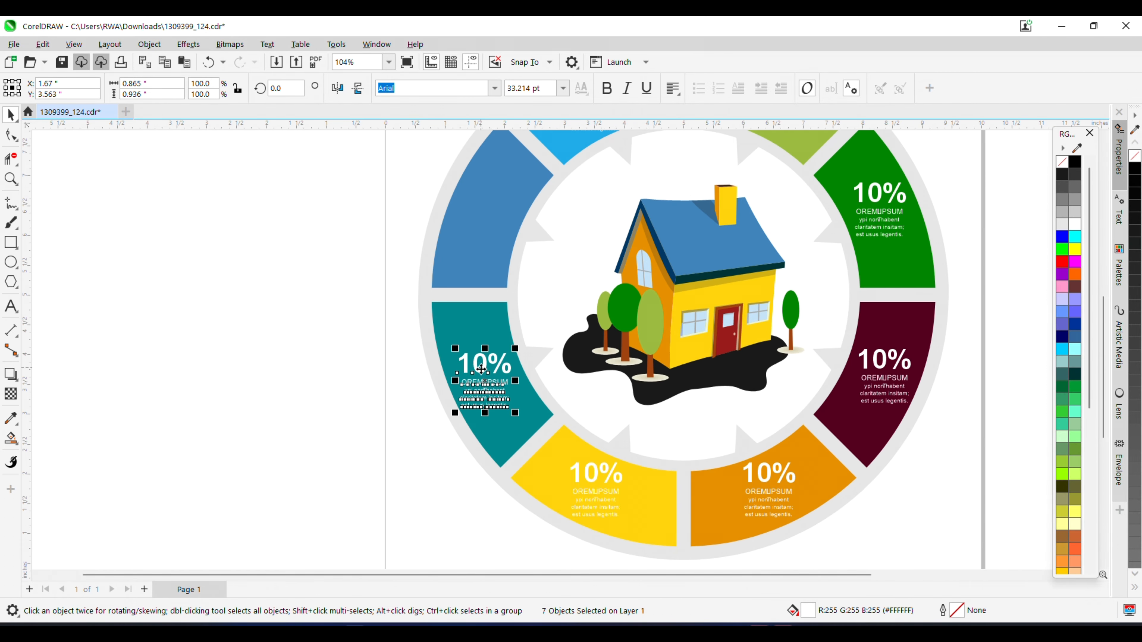
# Copy the 10% text block onto the medium blue segment and clear the selection
pyautogui.moveTo(481, 210); pyautogui.dragTo(481, 207)
pyautogui.scroll(-2, 341, 270)
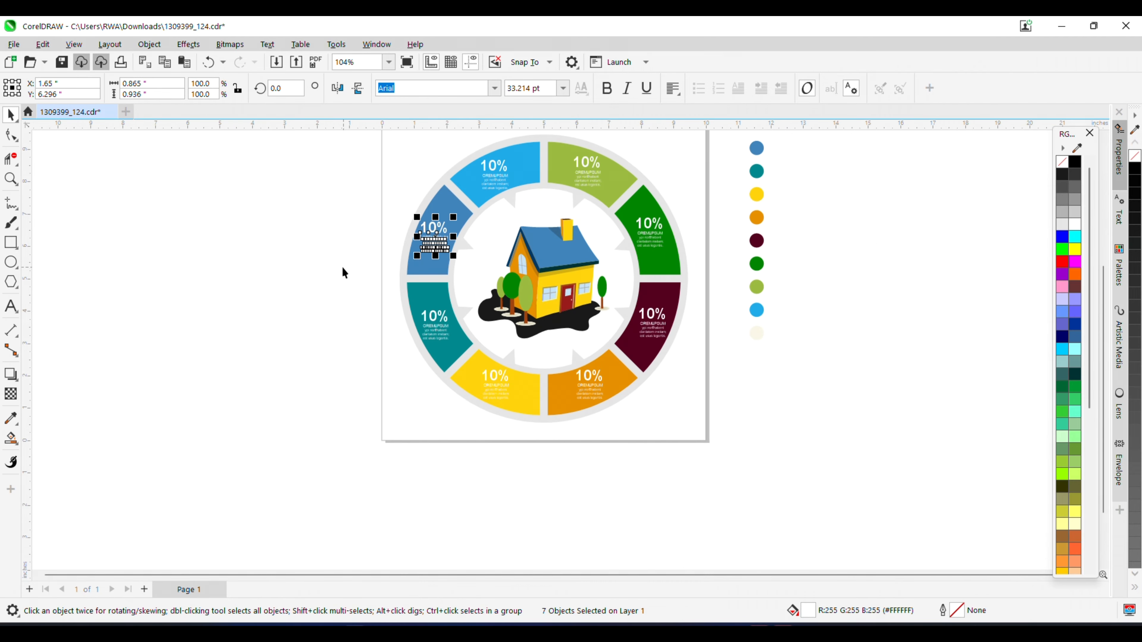
pyautogui.scroll(1, 550, 332)
pyautogui.click(491, 518)
pyautogui.scroll(-1, 491, 519)
pyautogui.scroll(2, 528, 261)
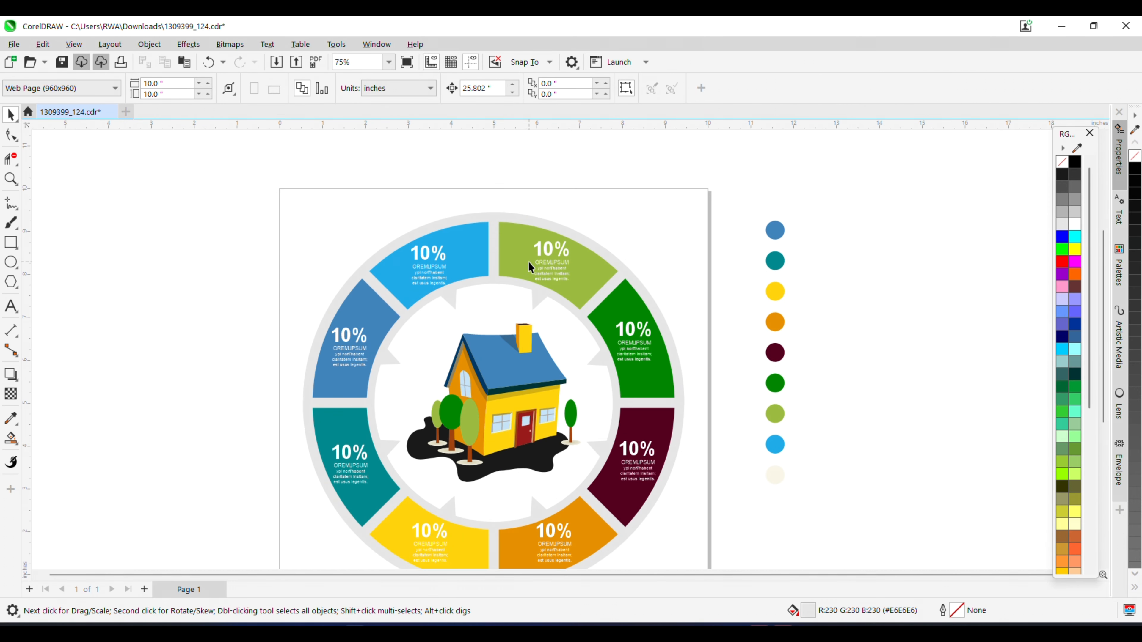
# Change the percentage headings to 20% on the light green segment and 30% on the dark green segment
pyautogui.scroll(2, 561, 265)
pyautogui.doubleClick(529, 242)
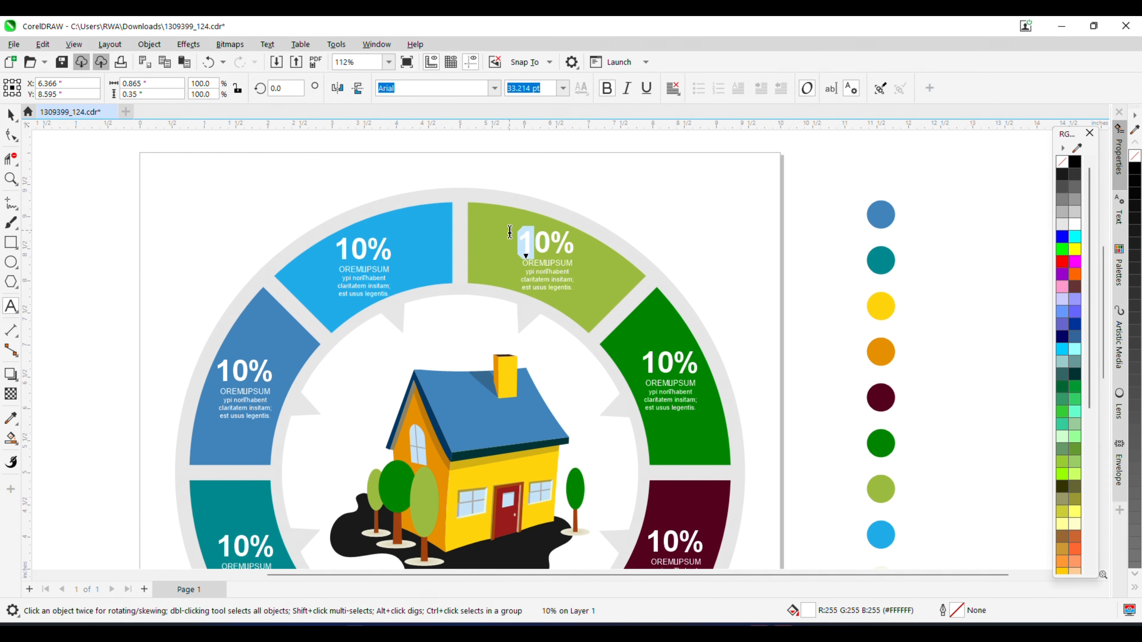
pyautogui.write('2')
pyautogui.doubleClick(651, 361)
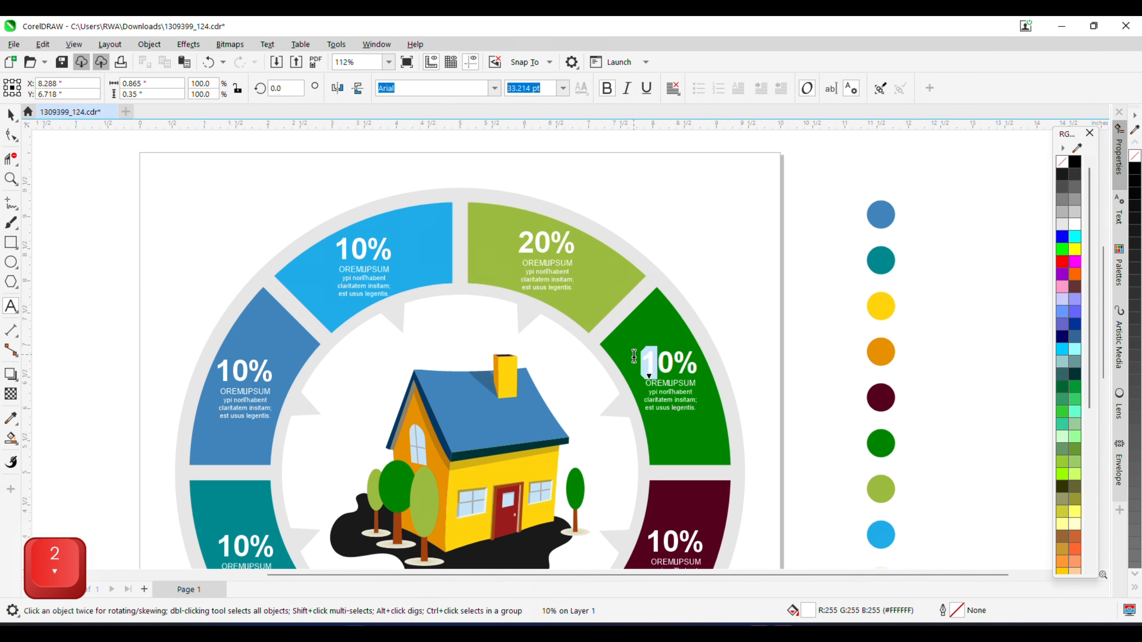
pyautogui.write('3')
pyautogui.scroll(-2, 629, 252)
pyautogui.scroll(3, 665, 310)
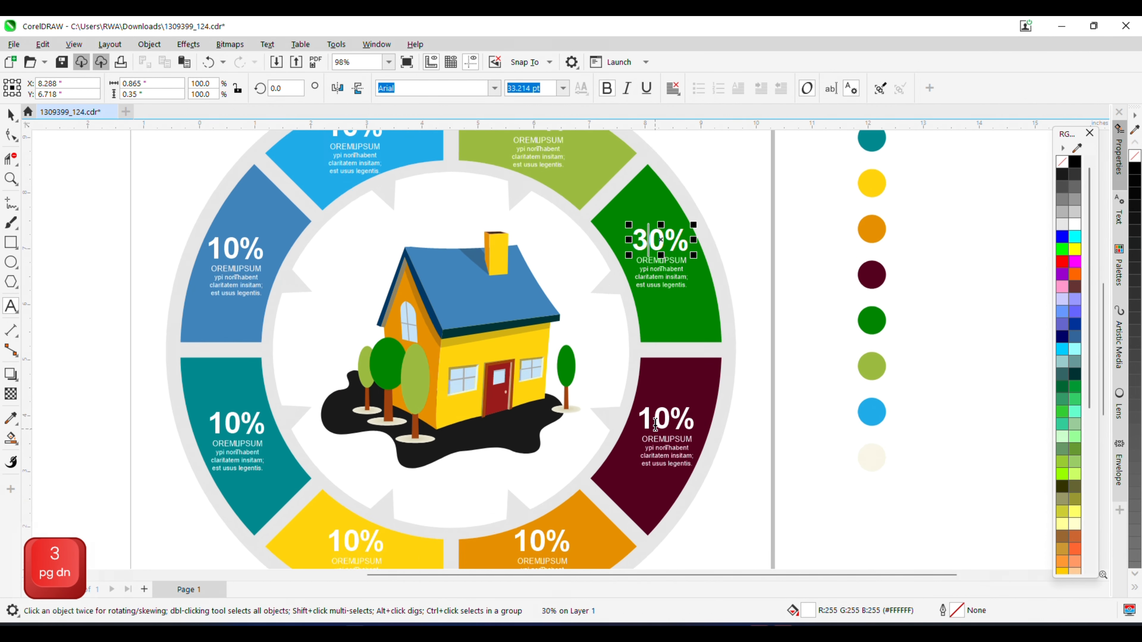
# Change the percentage headings to 50% on the maroon segment and 60% on the orange segment
pyautogui.doubleClick(643, 418)
pyautogui.write('5')
pyautogui.scroll(-2, 675, 324)
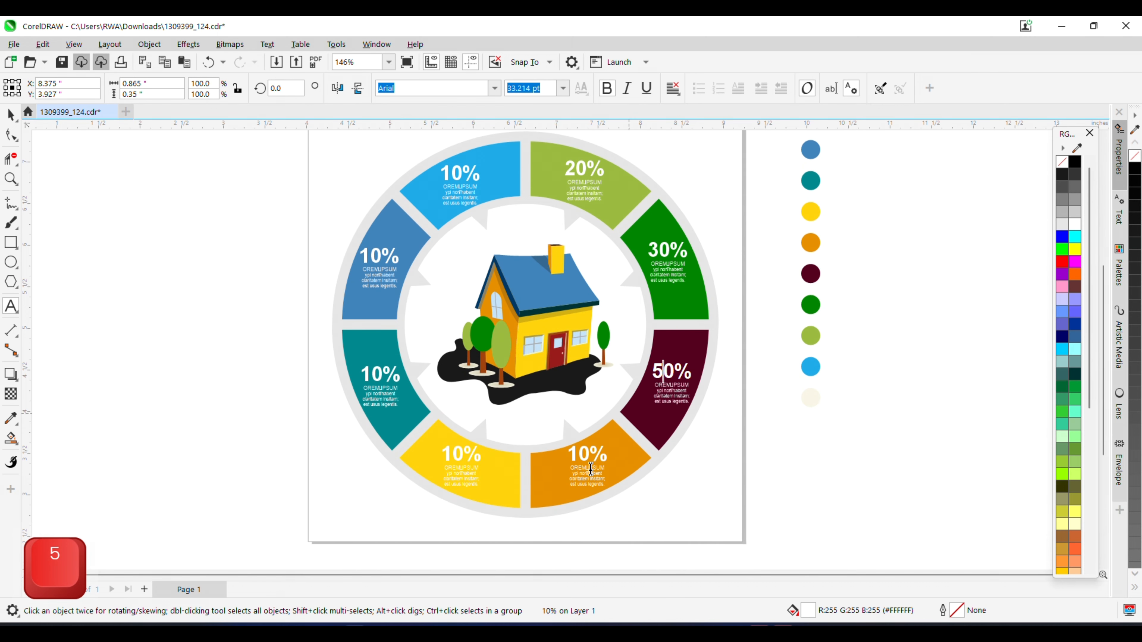
pyautogui.scroll(2, 569, 450)
pyautogui.doubleClick(568, 450)
pyautogui.write('6')
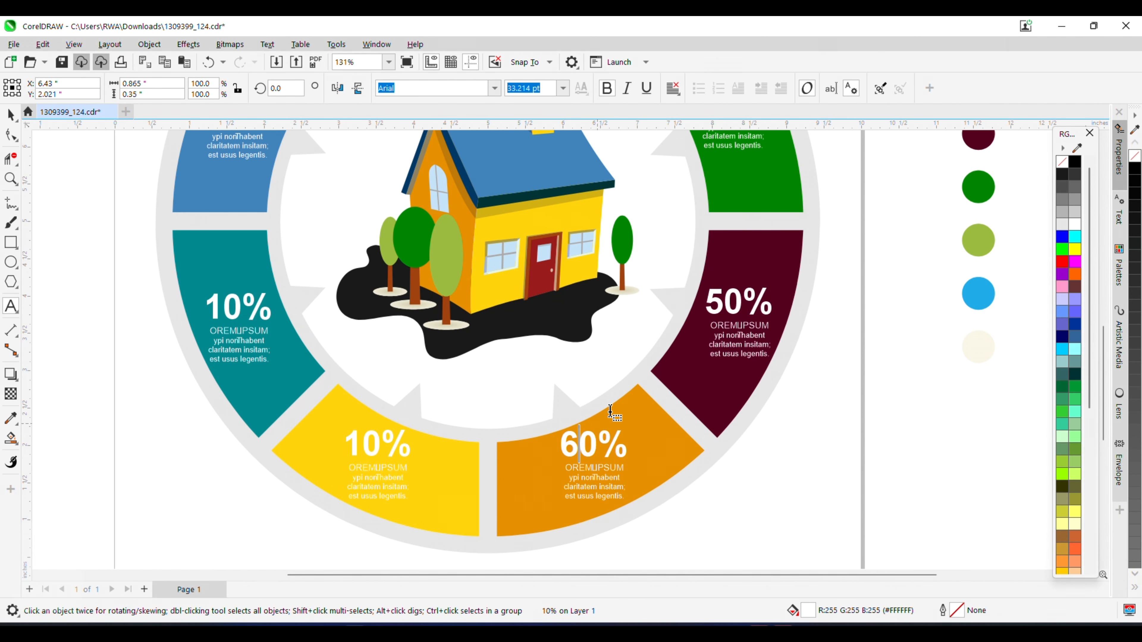
# Change the percentage heading on the yellow segment to 70%
pyautogui.scroll(-1, 443, 418)
pyautogui.scroll(2, 443, 419)
pyautogui.doubleClick(434, 428)
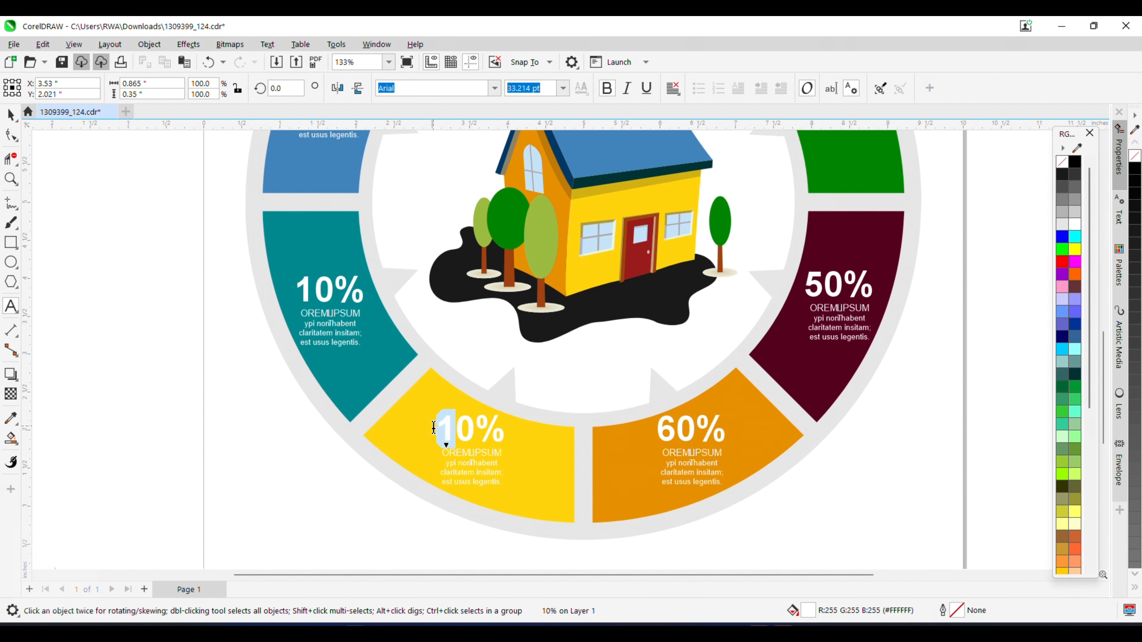
pyautogui.write('80')
pyautogui.press('BackSpace')
pyautogui.press('BackSpace')
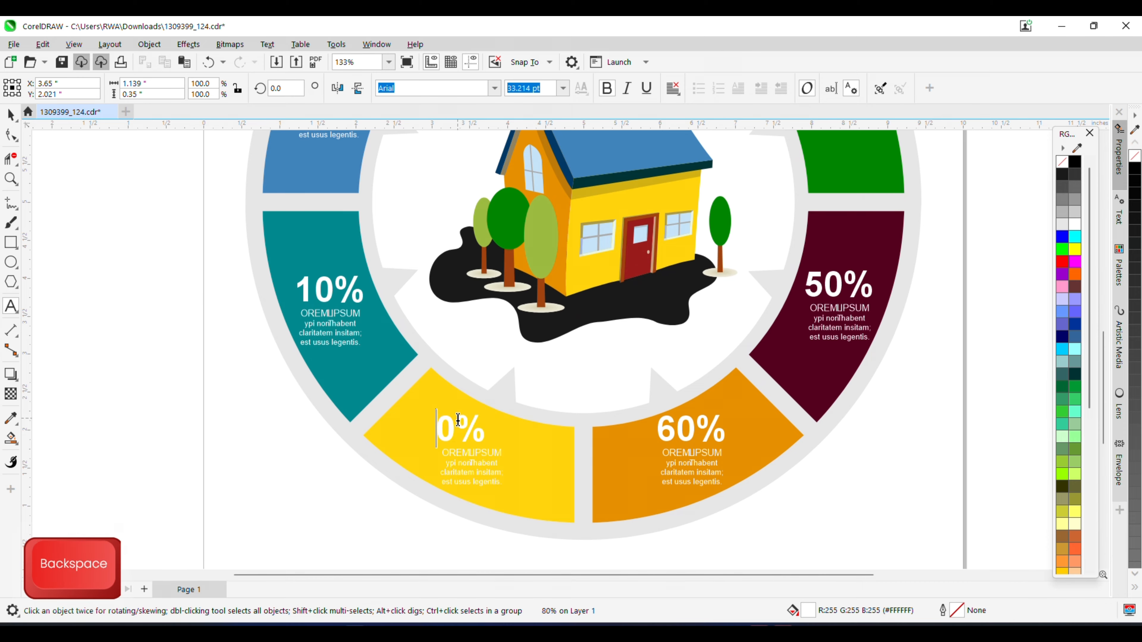
pyautogui.write('7')
# Change the percentage headings to 80% on the teal segment and 90% on the medium blue segment, and clear the selection
pyautogui.scroll(-3, 377, 332)
pyautogui.scroll(3, 404, 347)
pyautogui.doubleClick(403, 346)
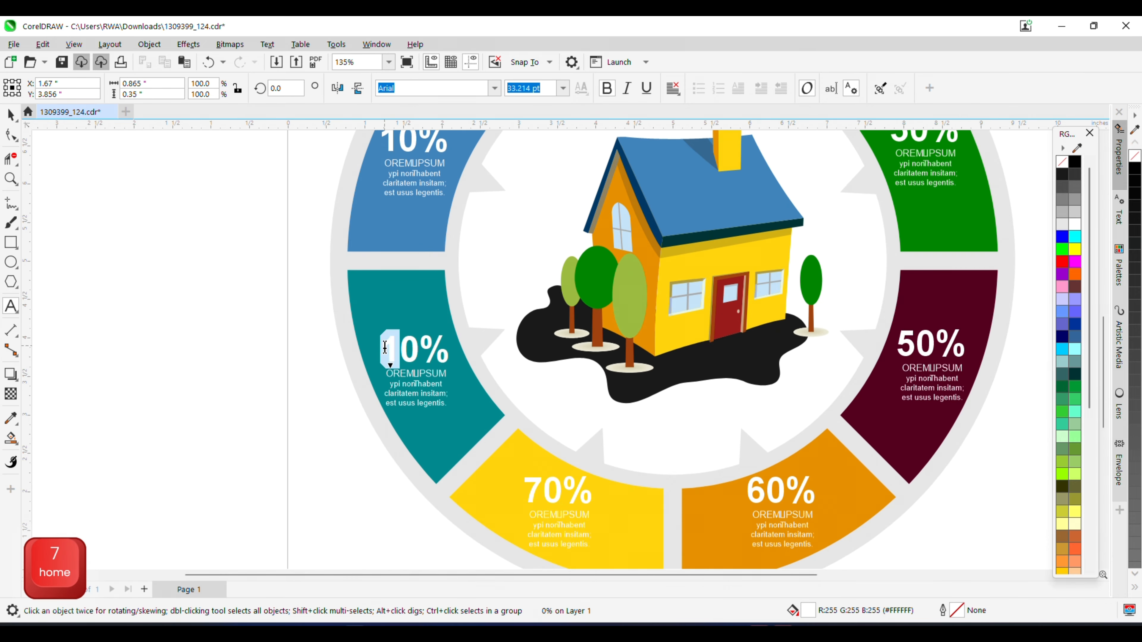
pyautogui.write('8')
pyautogui.scroll(-3, 450, 235)
pyautogui.scroll(3, 406, 267)
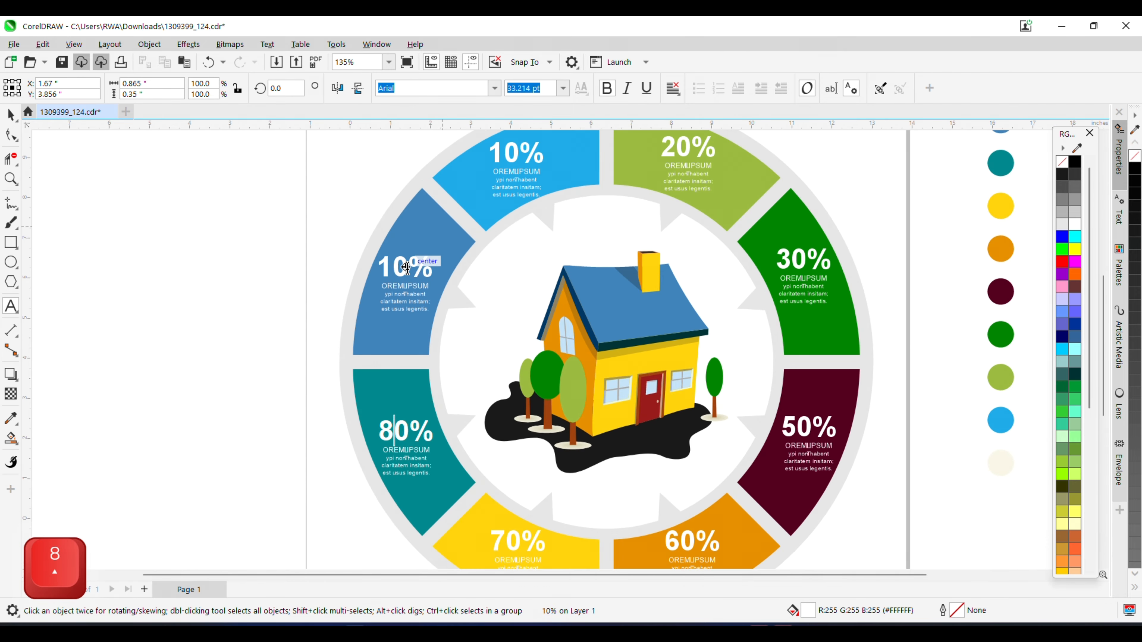
pyautogui.doubleClick(385, 266)
pyautogui.write('9')
pyautogui.scroll(-3, 461, 249)
pyautogui.scroll(-2, 460, 249)
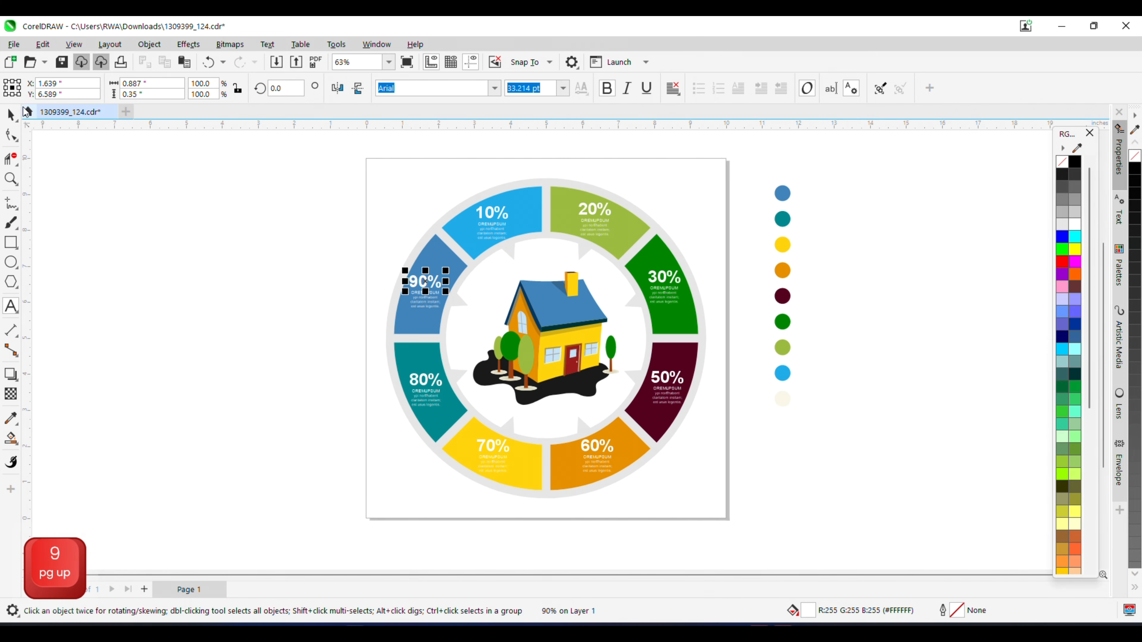
pyautogui.click(74, 224)
# Save the drawing and preview the finished wheel in full screen
pyautogui.scroll(-1, 497, 278)
pyautogui.scroll(2, 687, 270)
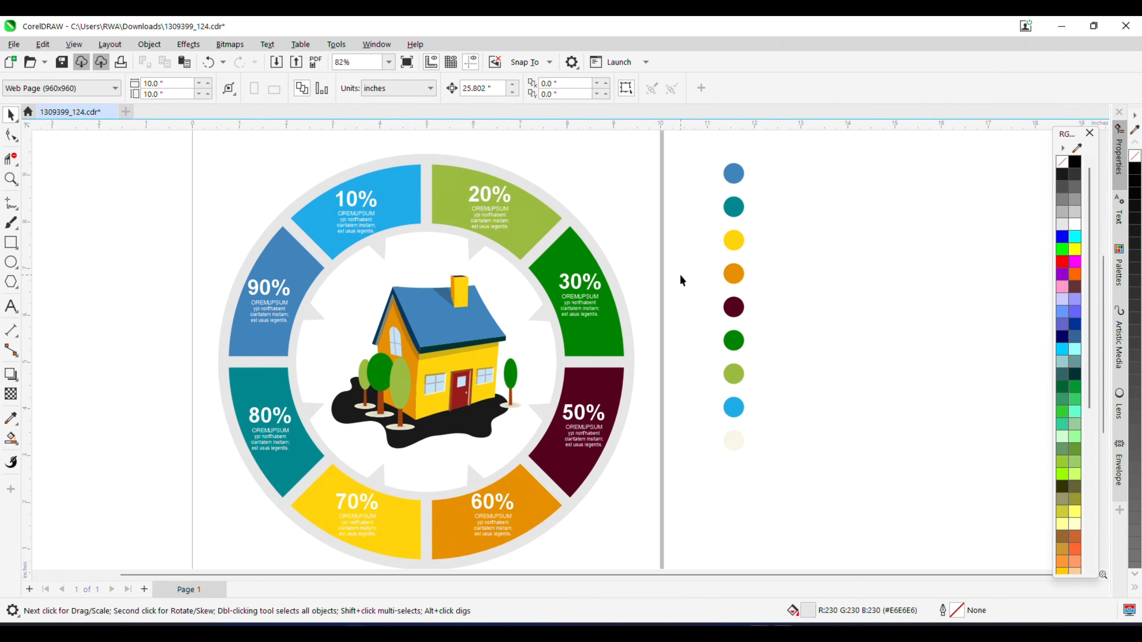
pyautogui.scroll(-2, 680, 276)
pyautogui.scroll(-2, 676, 310)
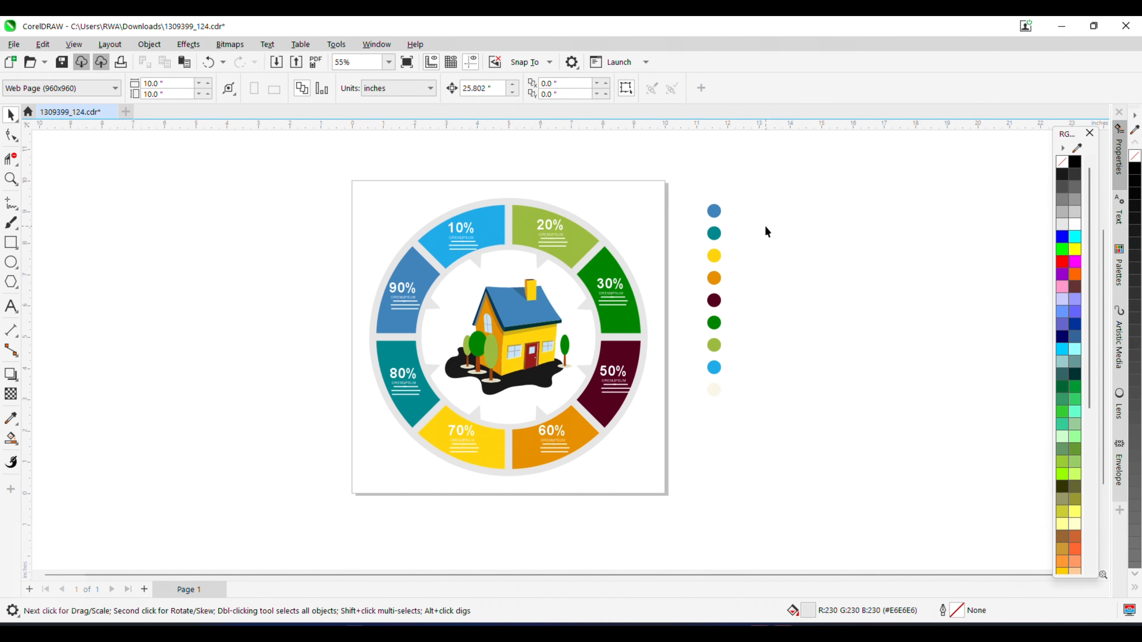
pyautogui.hotkey('ctrl', 's')
pyautogui.press('F4')
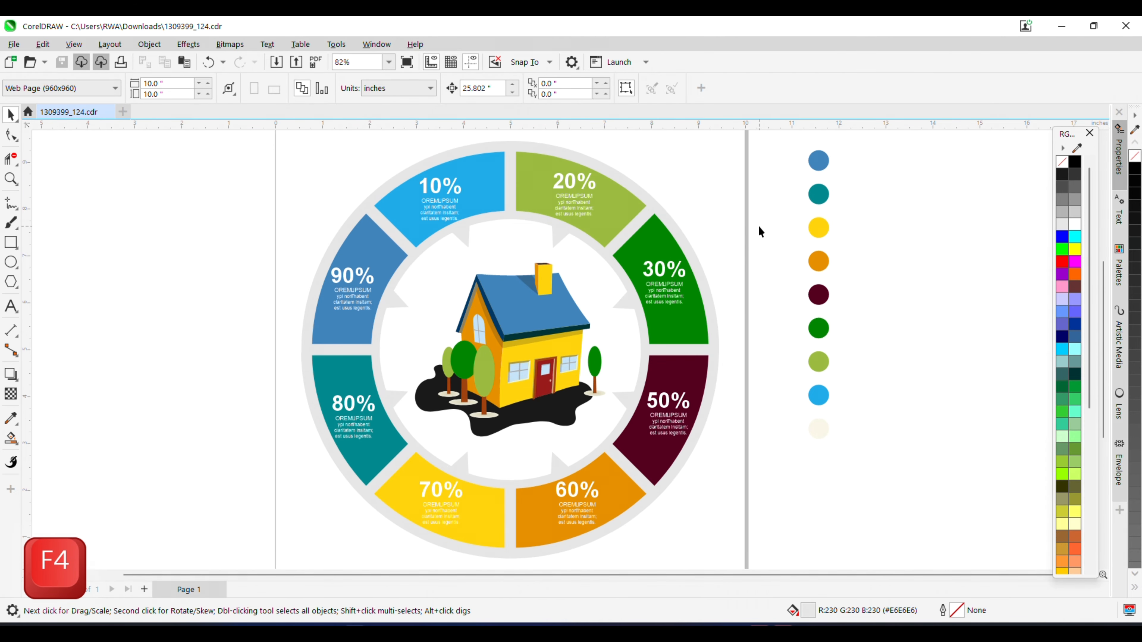
pyautogui.press('F9')
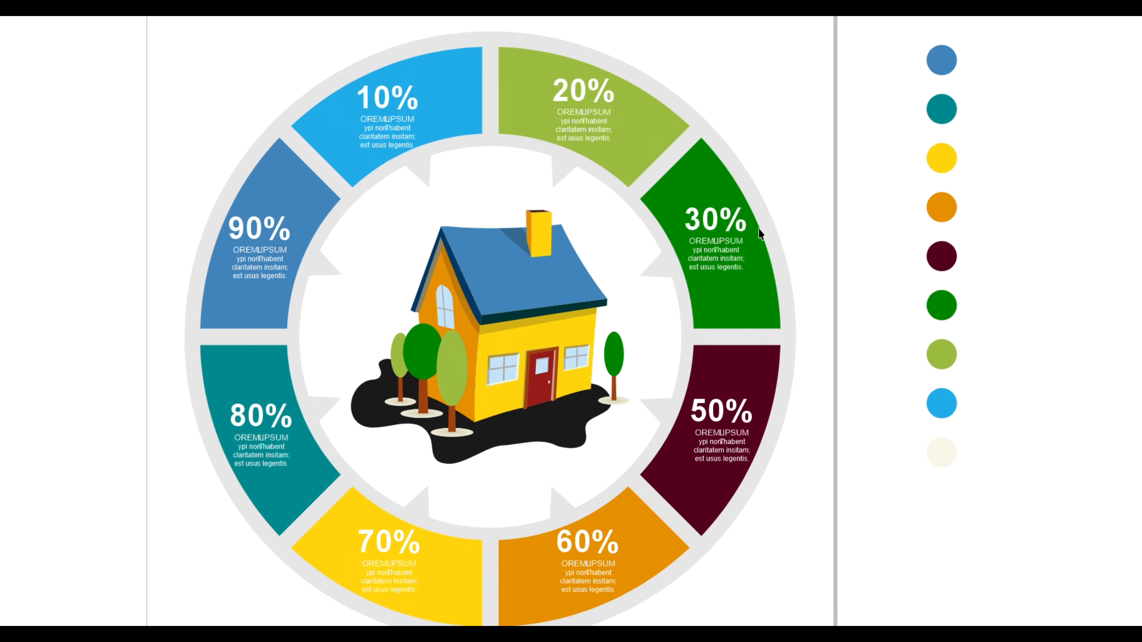
pyautogui.click(759, 227)
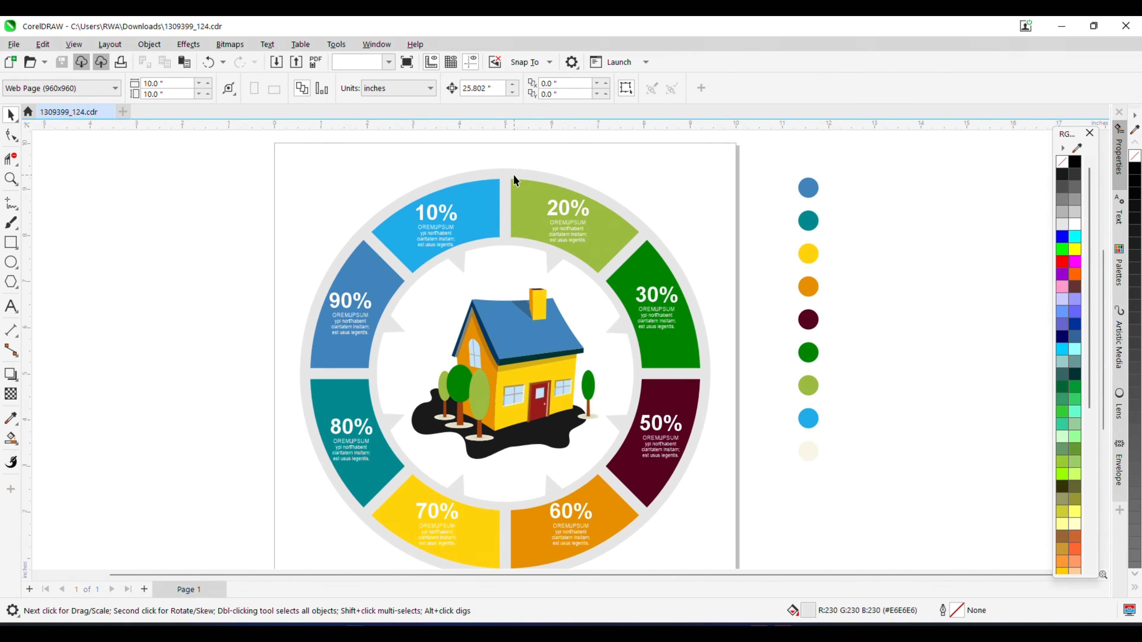
# Add a one-step outward contour to the light grey wheel frame, offset about 0.095 inches
pyautogui.click(514, 176)
pyautogui.scroll(2, 514, 177)
pyautogui.click(14, 378)
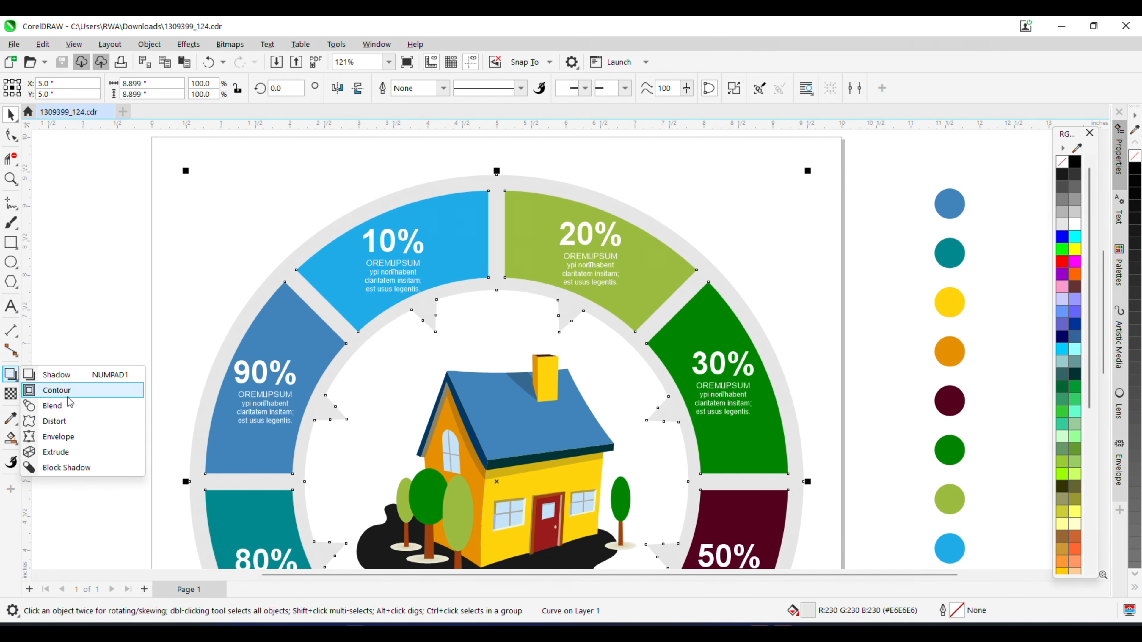
pyautogui.click(58, 388)
pyautogui.scroll(3, 565, 186)
pyautogui.moveTo(487, 174)
pyautogui.mouseDown()
pyautogui.moveTo(500, 168)
pyautogui.moveTo(493, 153)
pyautogui.mouseUp()
pyautogui.scroll(-5, 480, 254)
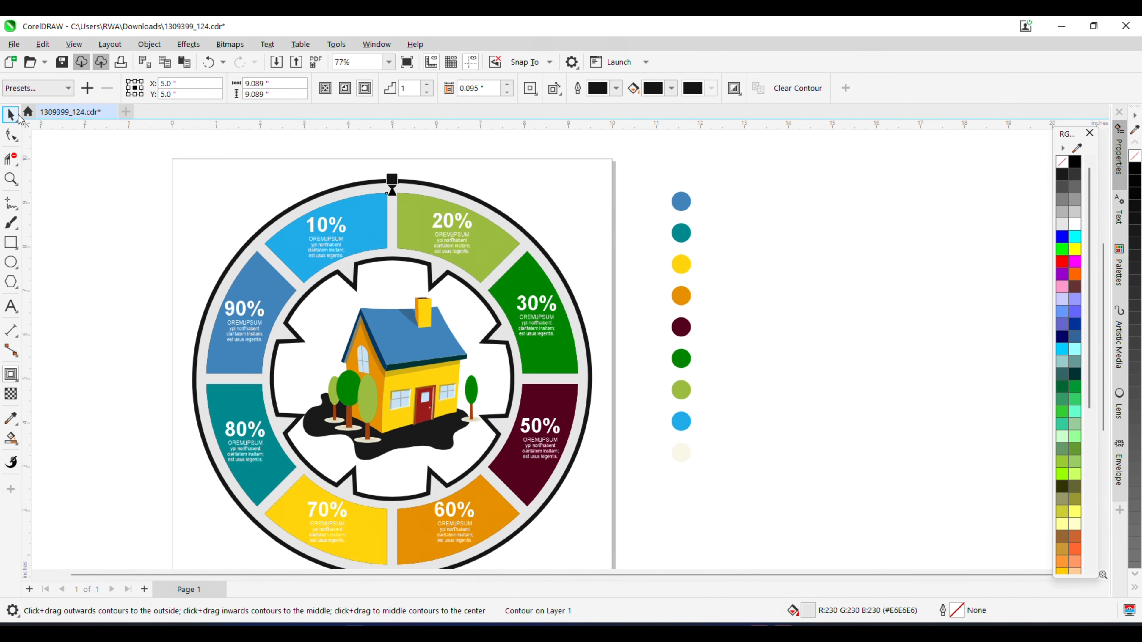
# Break the contour apart from the light grey wheel frame and clear the selection
pyautogui.click(18, 117)
pyautogui.rightClick(436, 185)
pyautogui.click(735, 290)
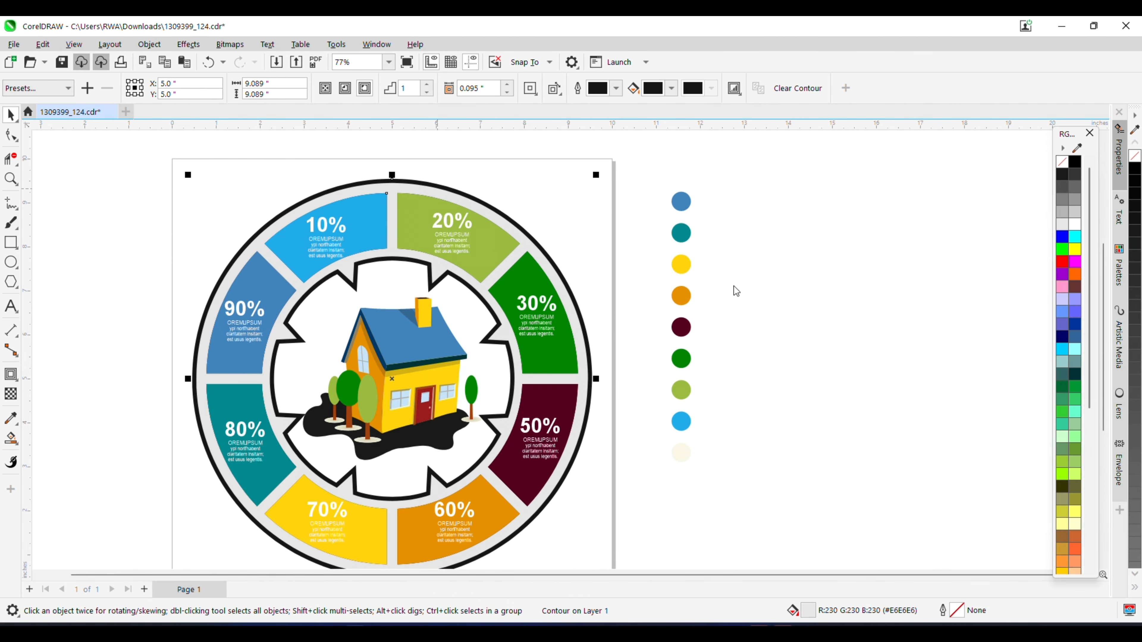
pyautogui.click(735, 291)
# Fill the separated contour curve with the maroon #55001F and save the drawing
pyautogui.scroll(3, 585, 387)
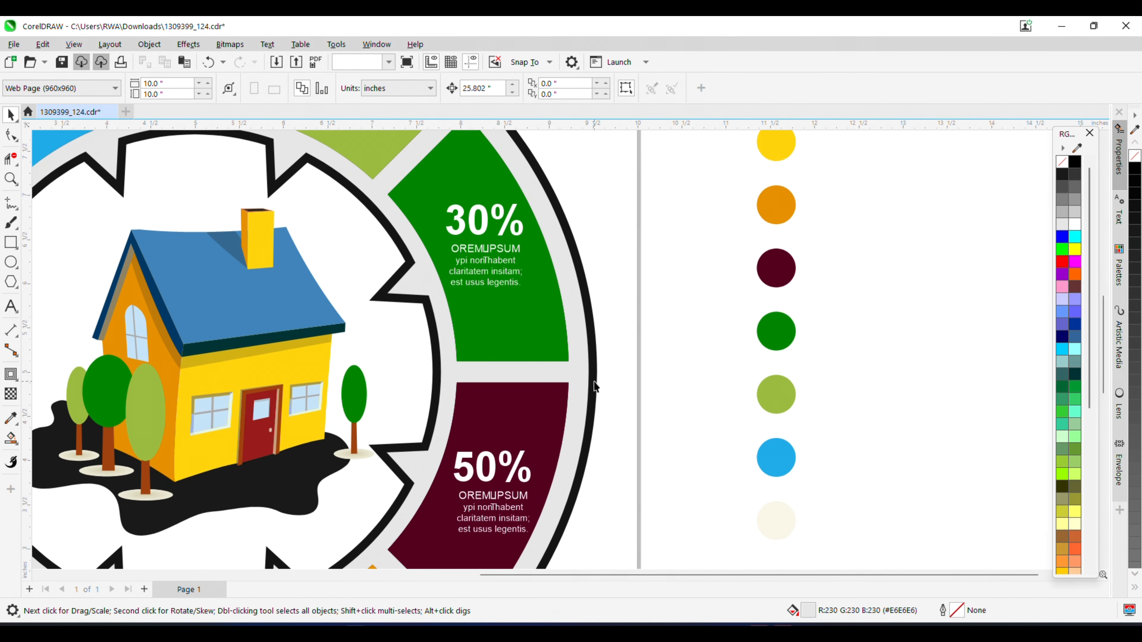
pyautogui.click(595, 387)
pyautogui.press('F4')
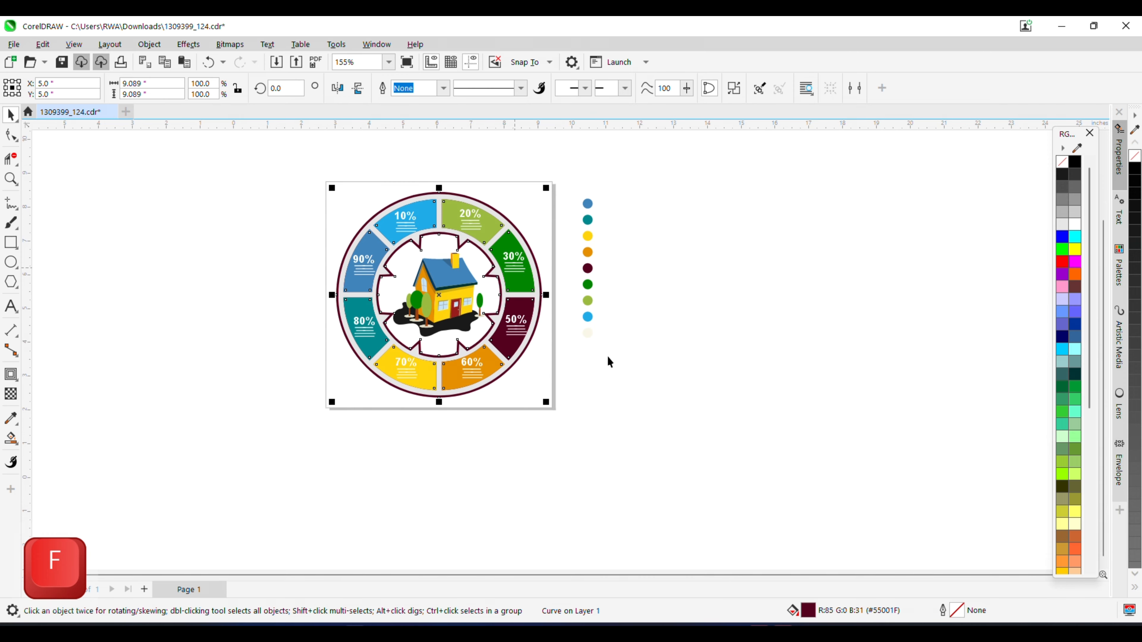
pyautogui.click(606, 355)
pyautogui.scroll(2, 479, 248)
pyautogui.hotkey('ctrl', 's')
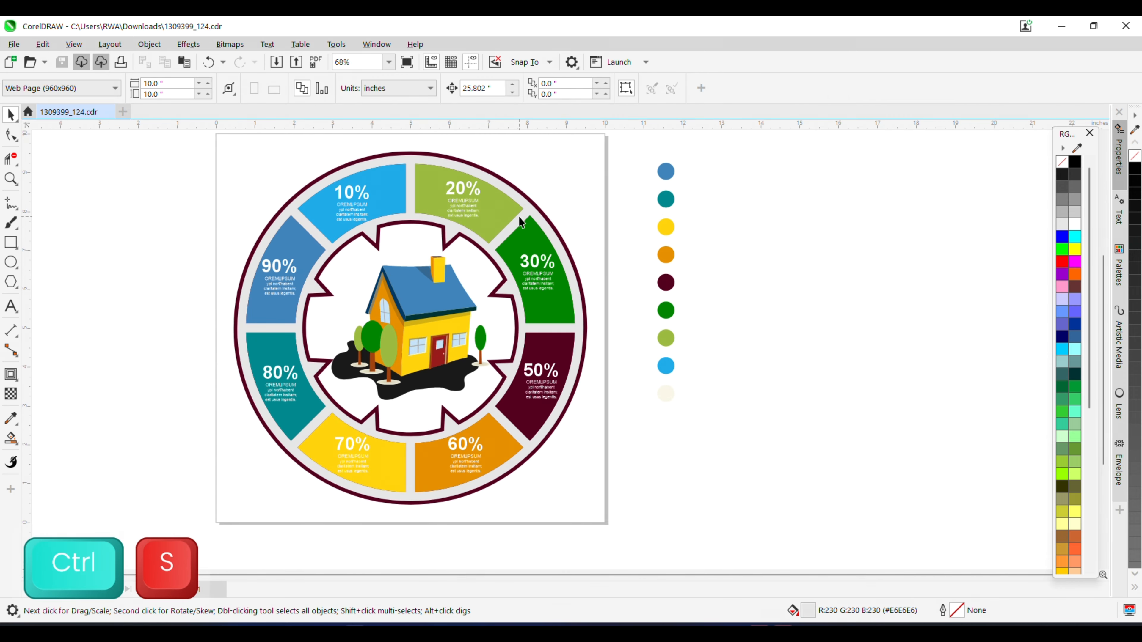
# Apply the Add Noise effect to the light grey wheel frame and clear the selection
pyautogui.scroll(2, 407, 157)
pyautogui.click(411, 157)
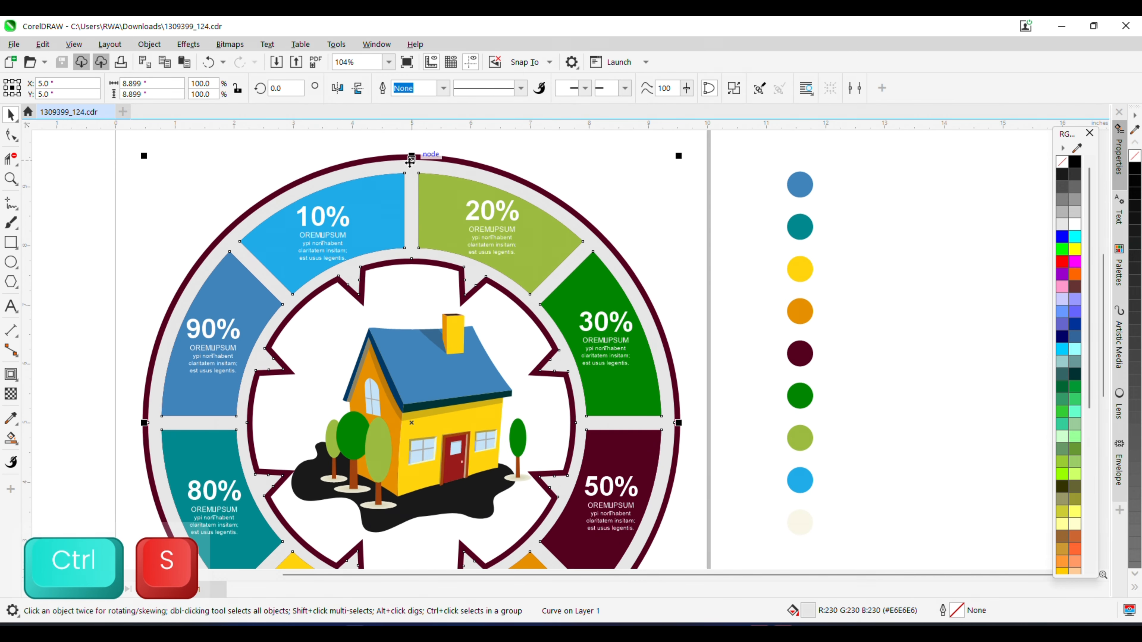
pyautogui.click(230, 44)
pyautogui.click(188, 44)
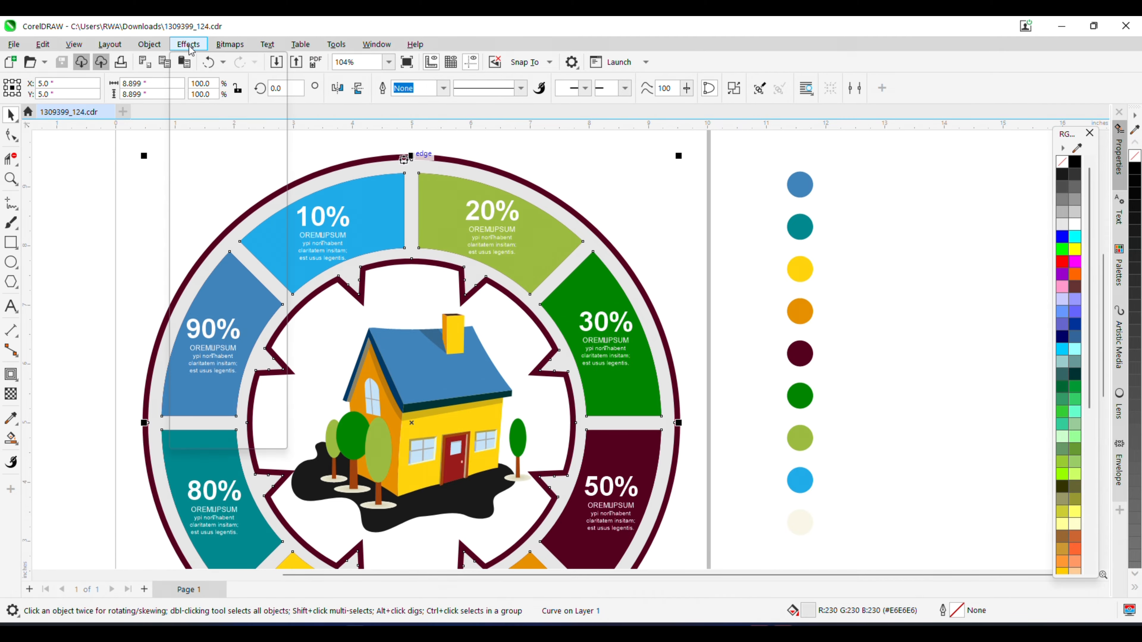
pyautogui.moveTo(220, 251)
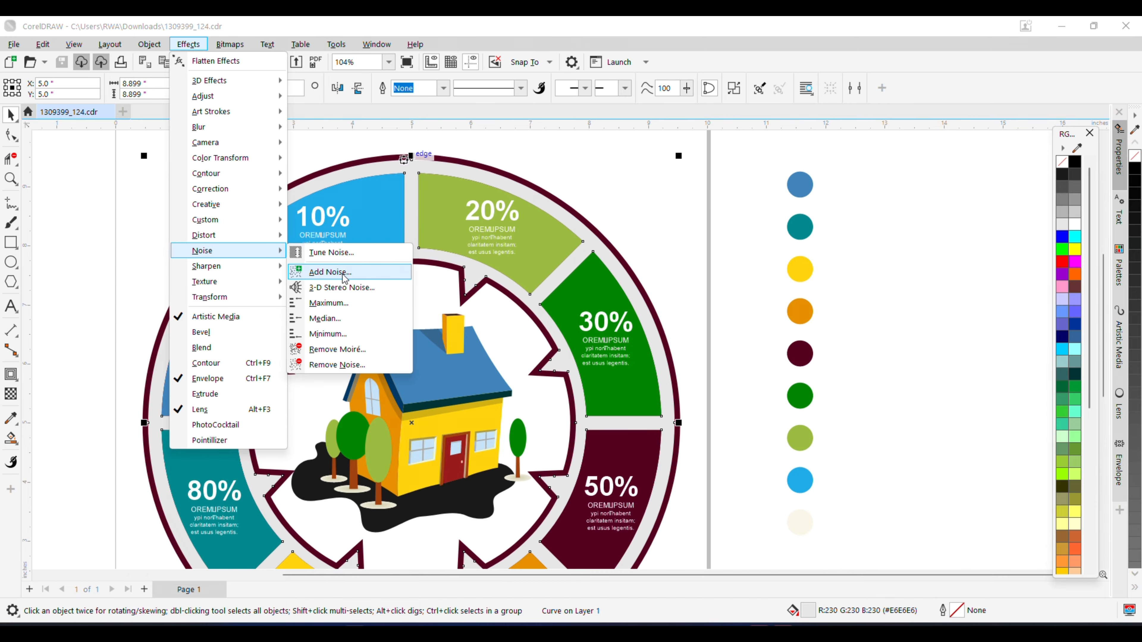
pyautogui.click(329, 272)
pyautogui.hotkey('alt', 'Return')
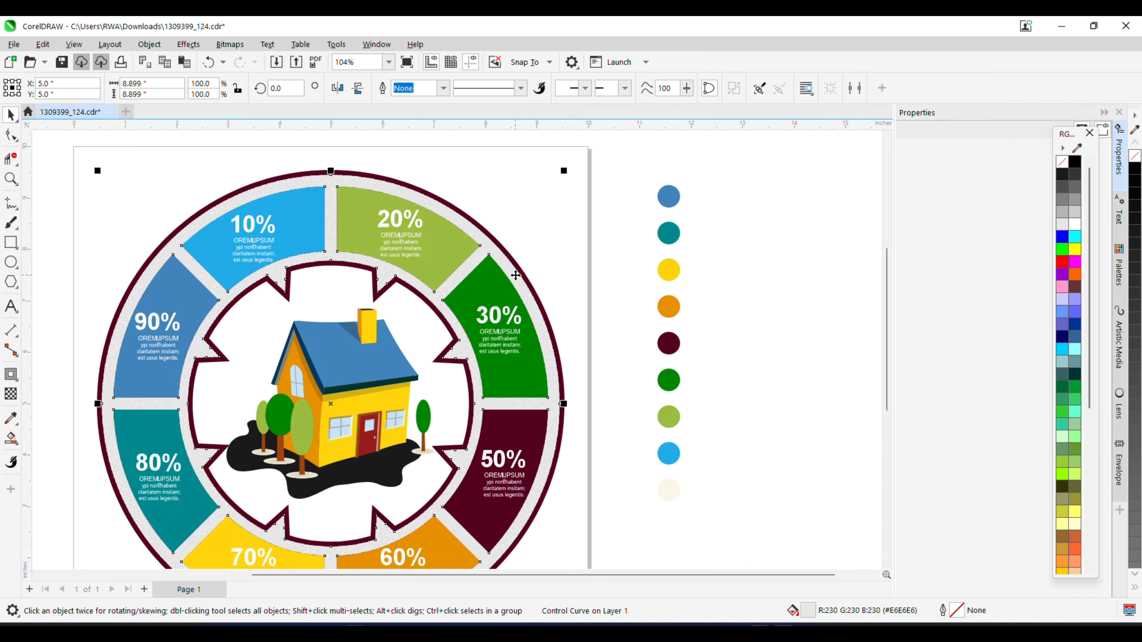
pyautogui.scroll(-1, 785, 308)
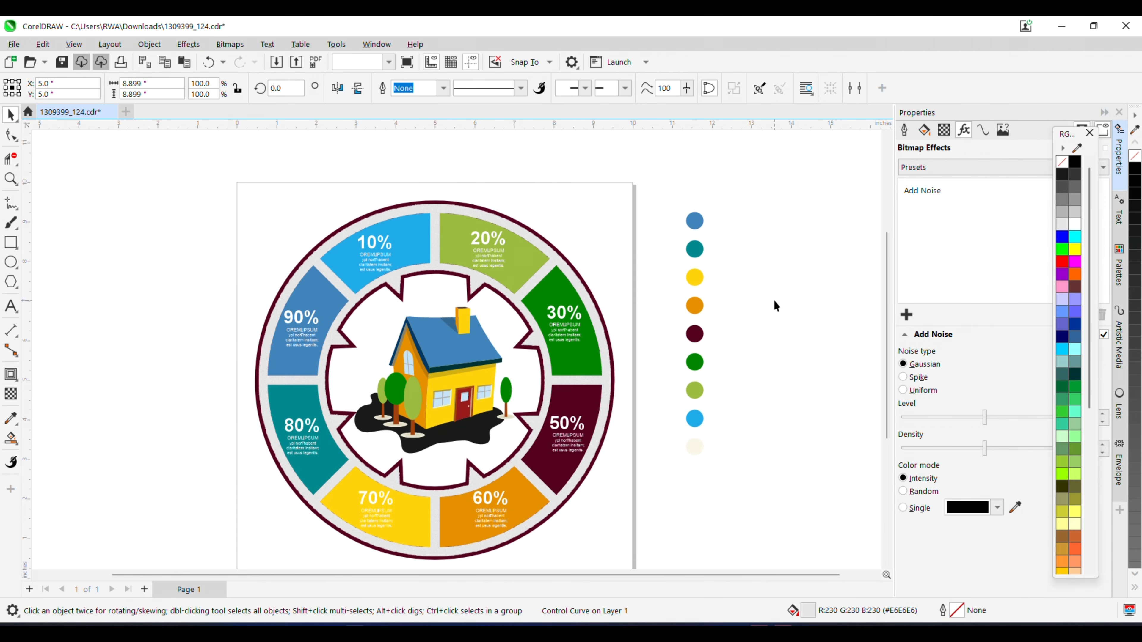
pyautogui.click(773, 300)
# Preview the textured wheel with its maroon border in full screen
pyautogui.scroll(1, 543, 495)
pyautogui.scroll(-1, 543, 495)
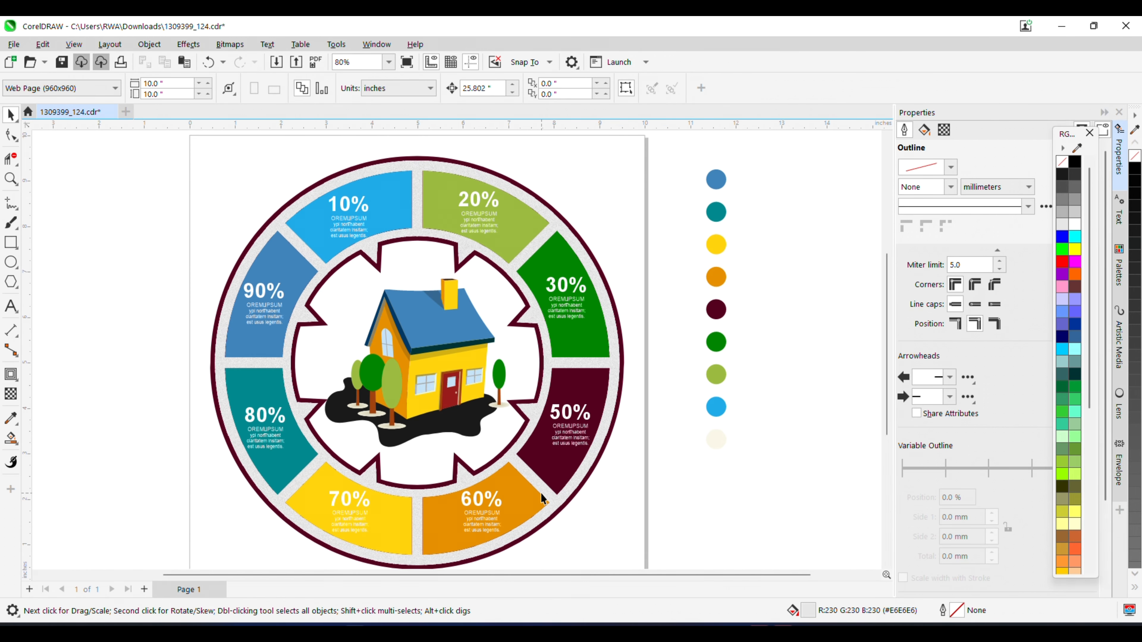
pyautogui.scroll(1, 540, 493)
pyautogui.press('F9')
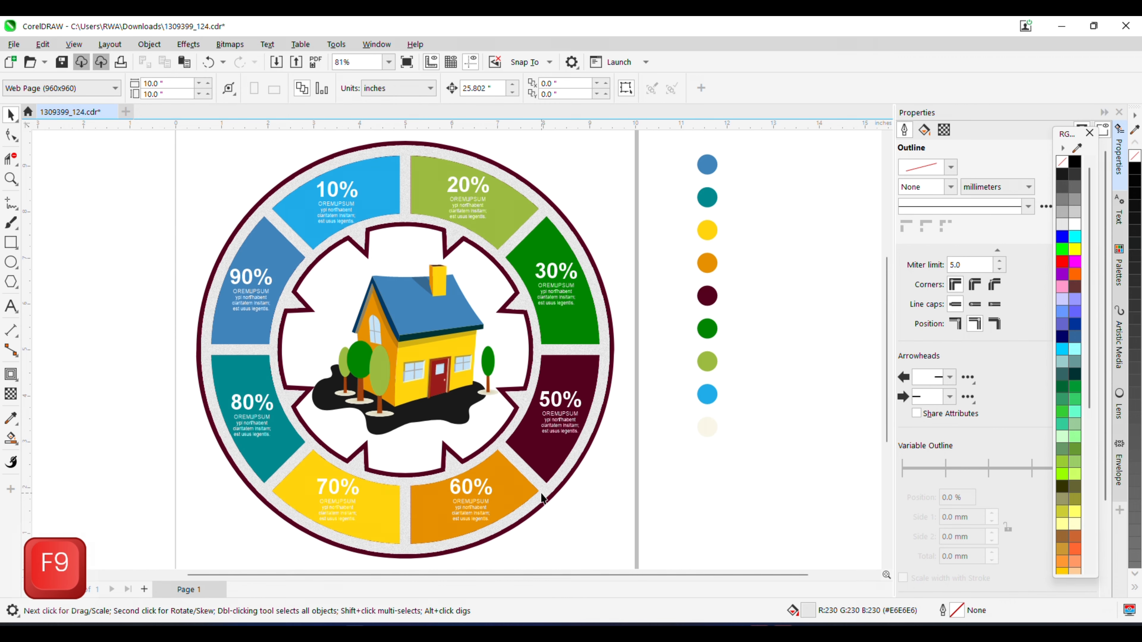